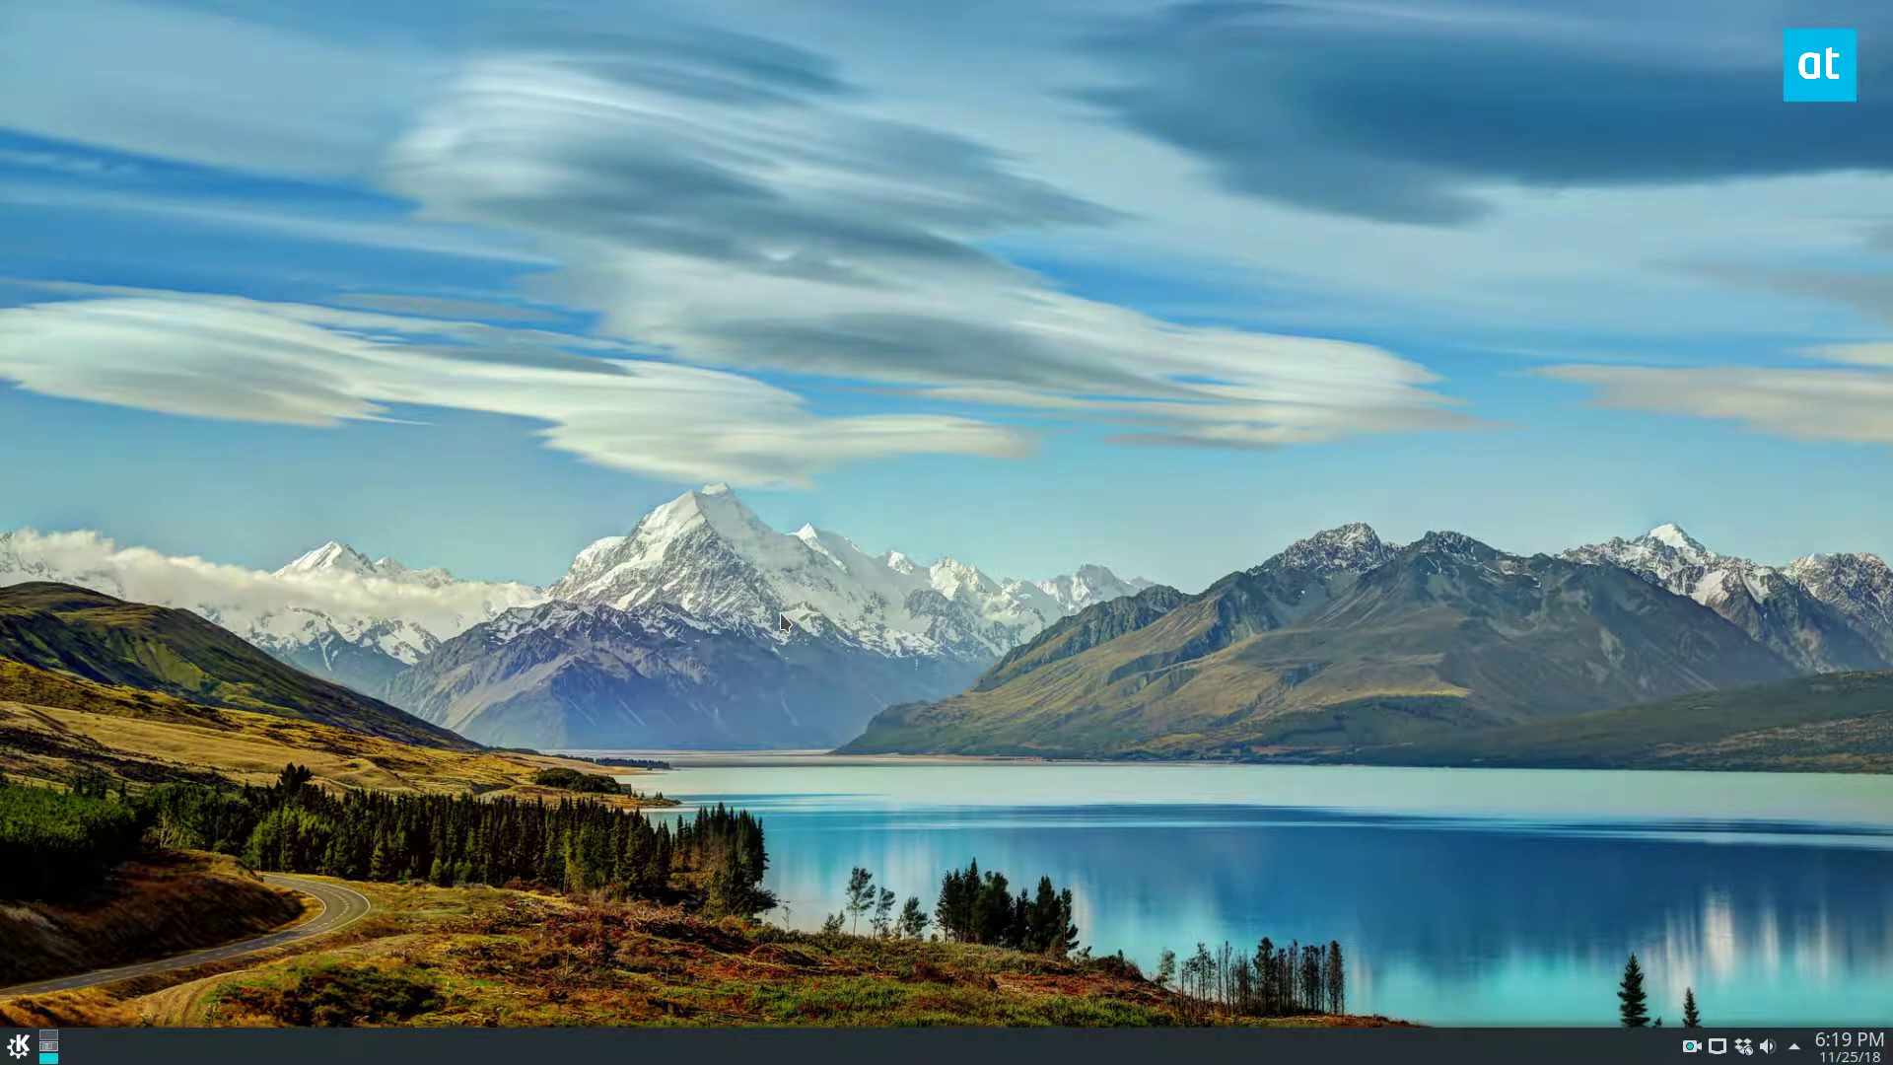
Step: Launch Konsole, centre its window on screen, and enlarge the terminal font
{"action": "left_click", "coordinate": [18, 1045]}
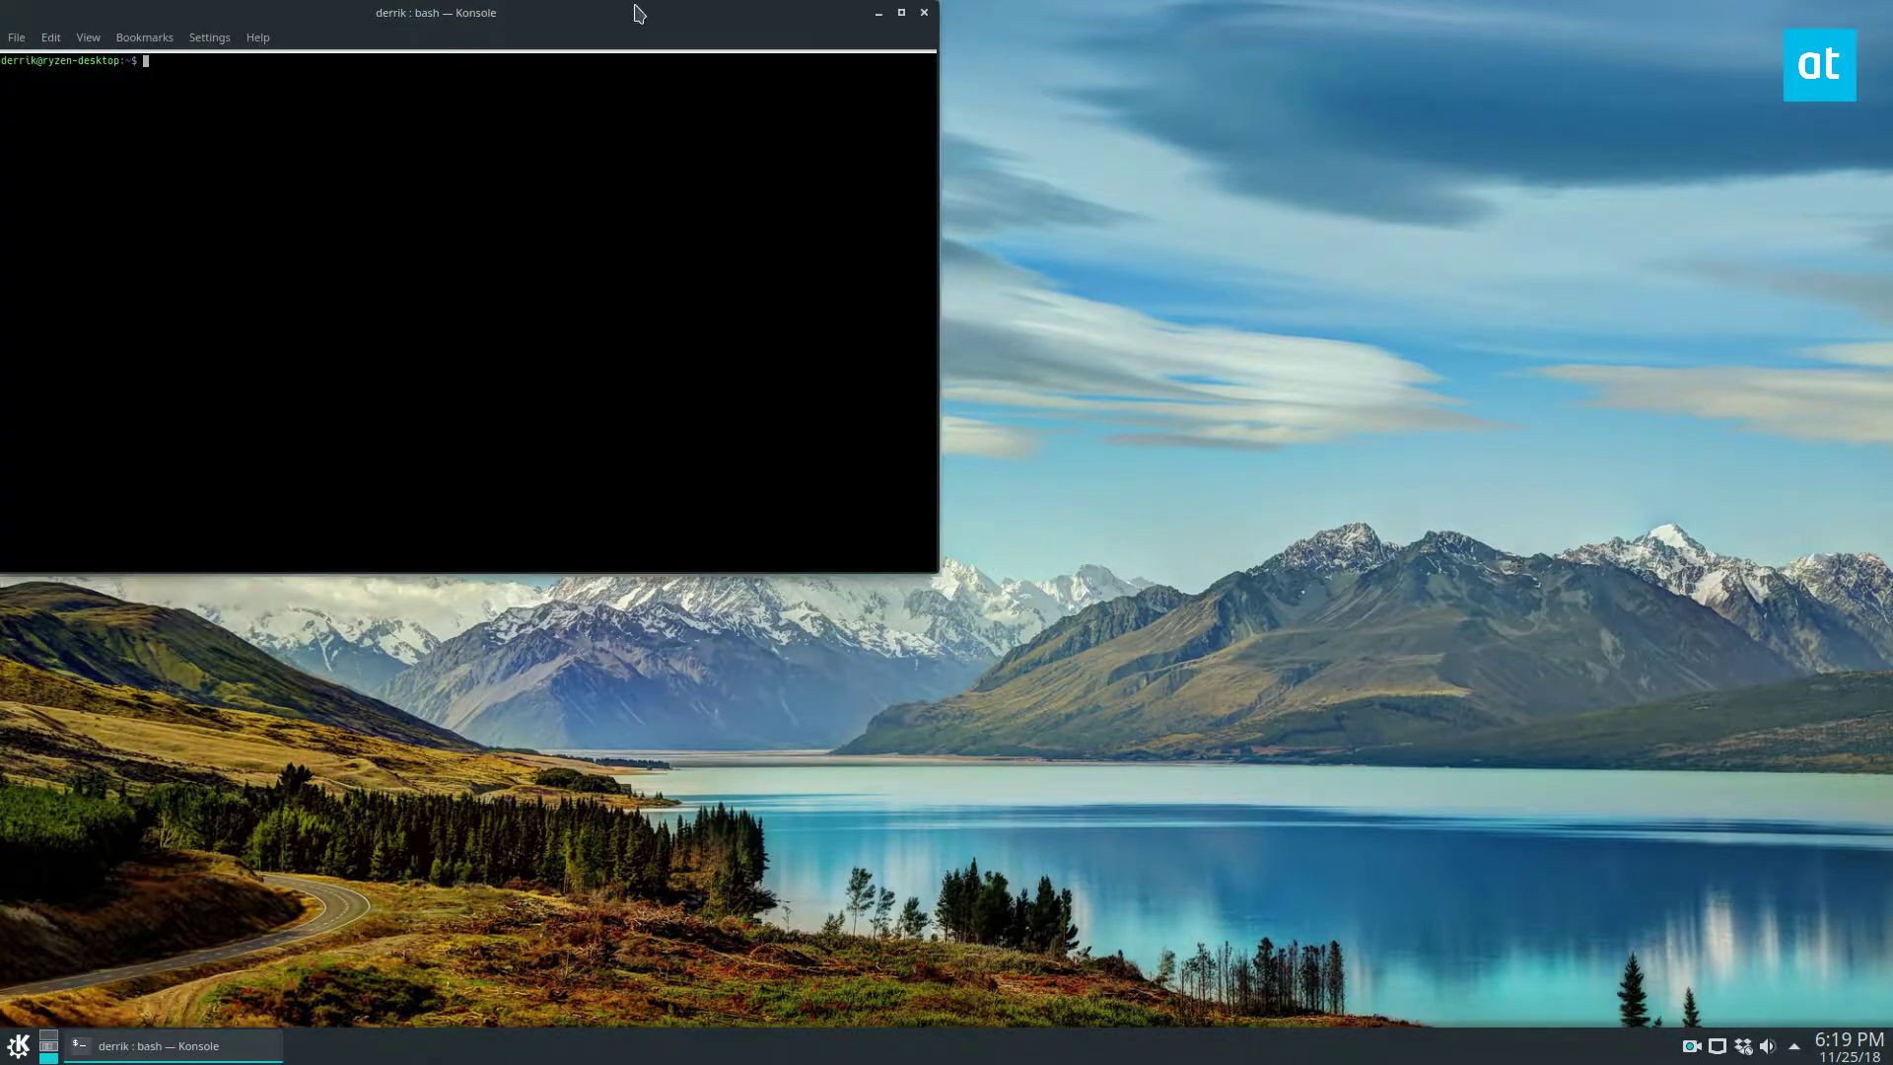
{"action": "left_click_drag", "start_coordinate": [646, 21], "coordinate": [988, 202]}
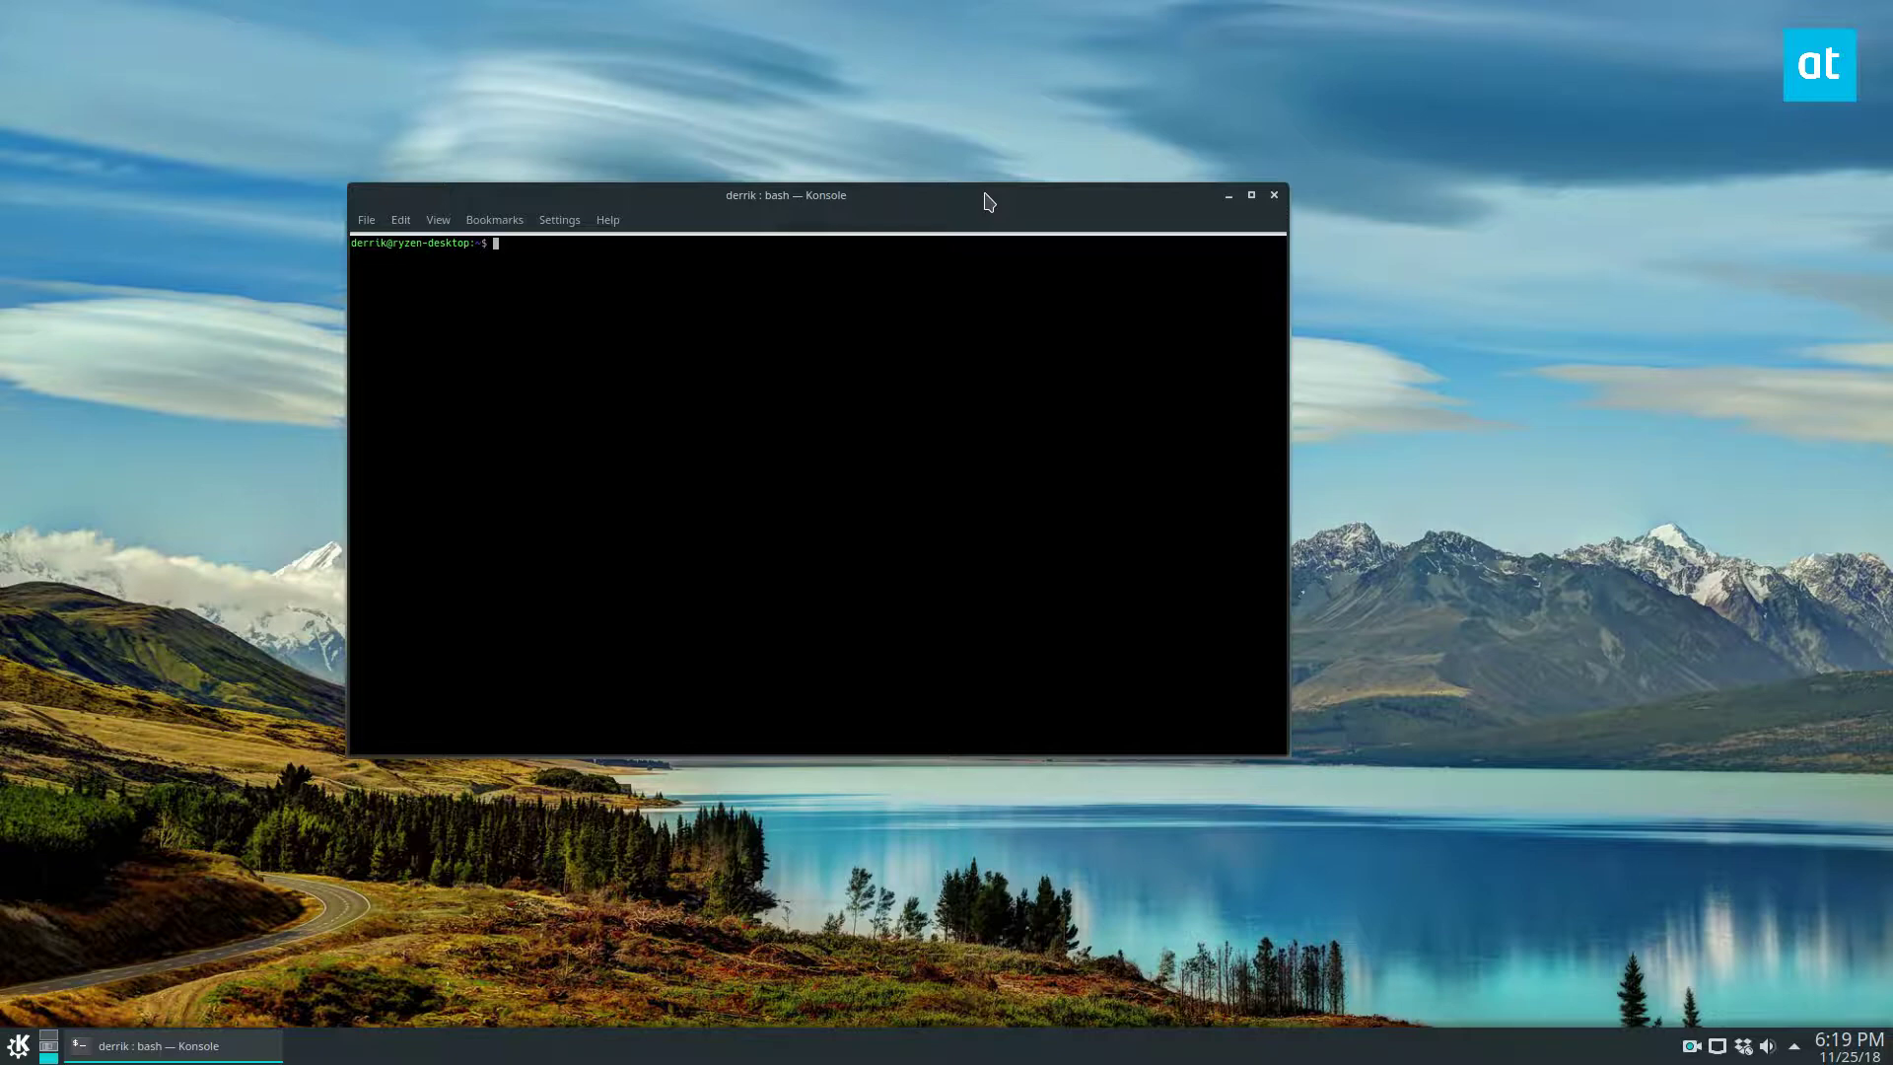
{"action": "key", "text": "ctrl+plus"}
{"action": "key", "text": "ctrl+plus"}
{"action": "key", "text": "ctrl+plus"}
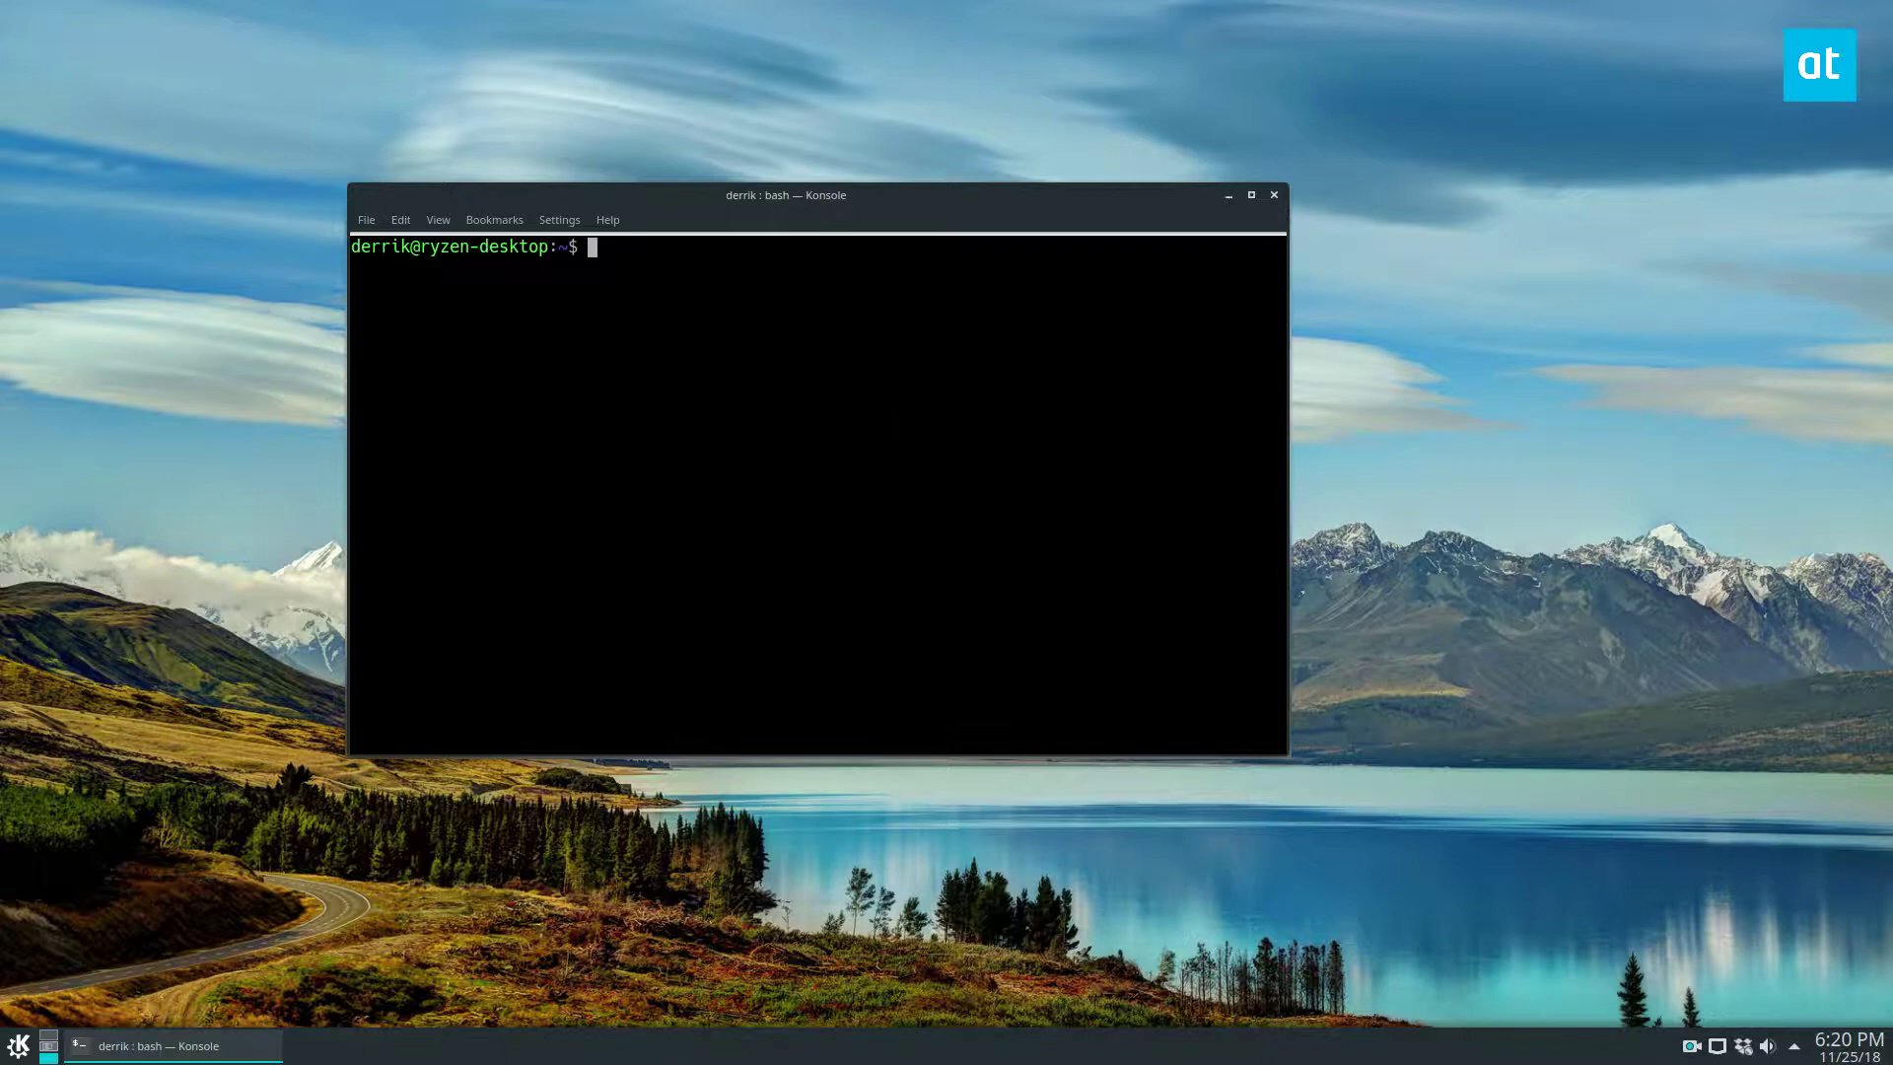
Step: Run 'apt search pavucontrol' and inspect the pavucontrol and pavucontrol-qt result lines
{"action": "type", "text": "apt search pavucontrol"}
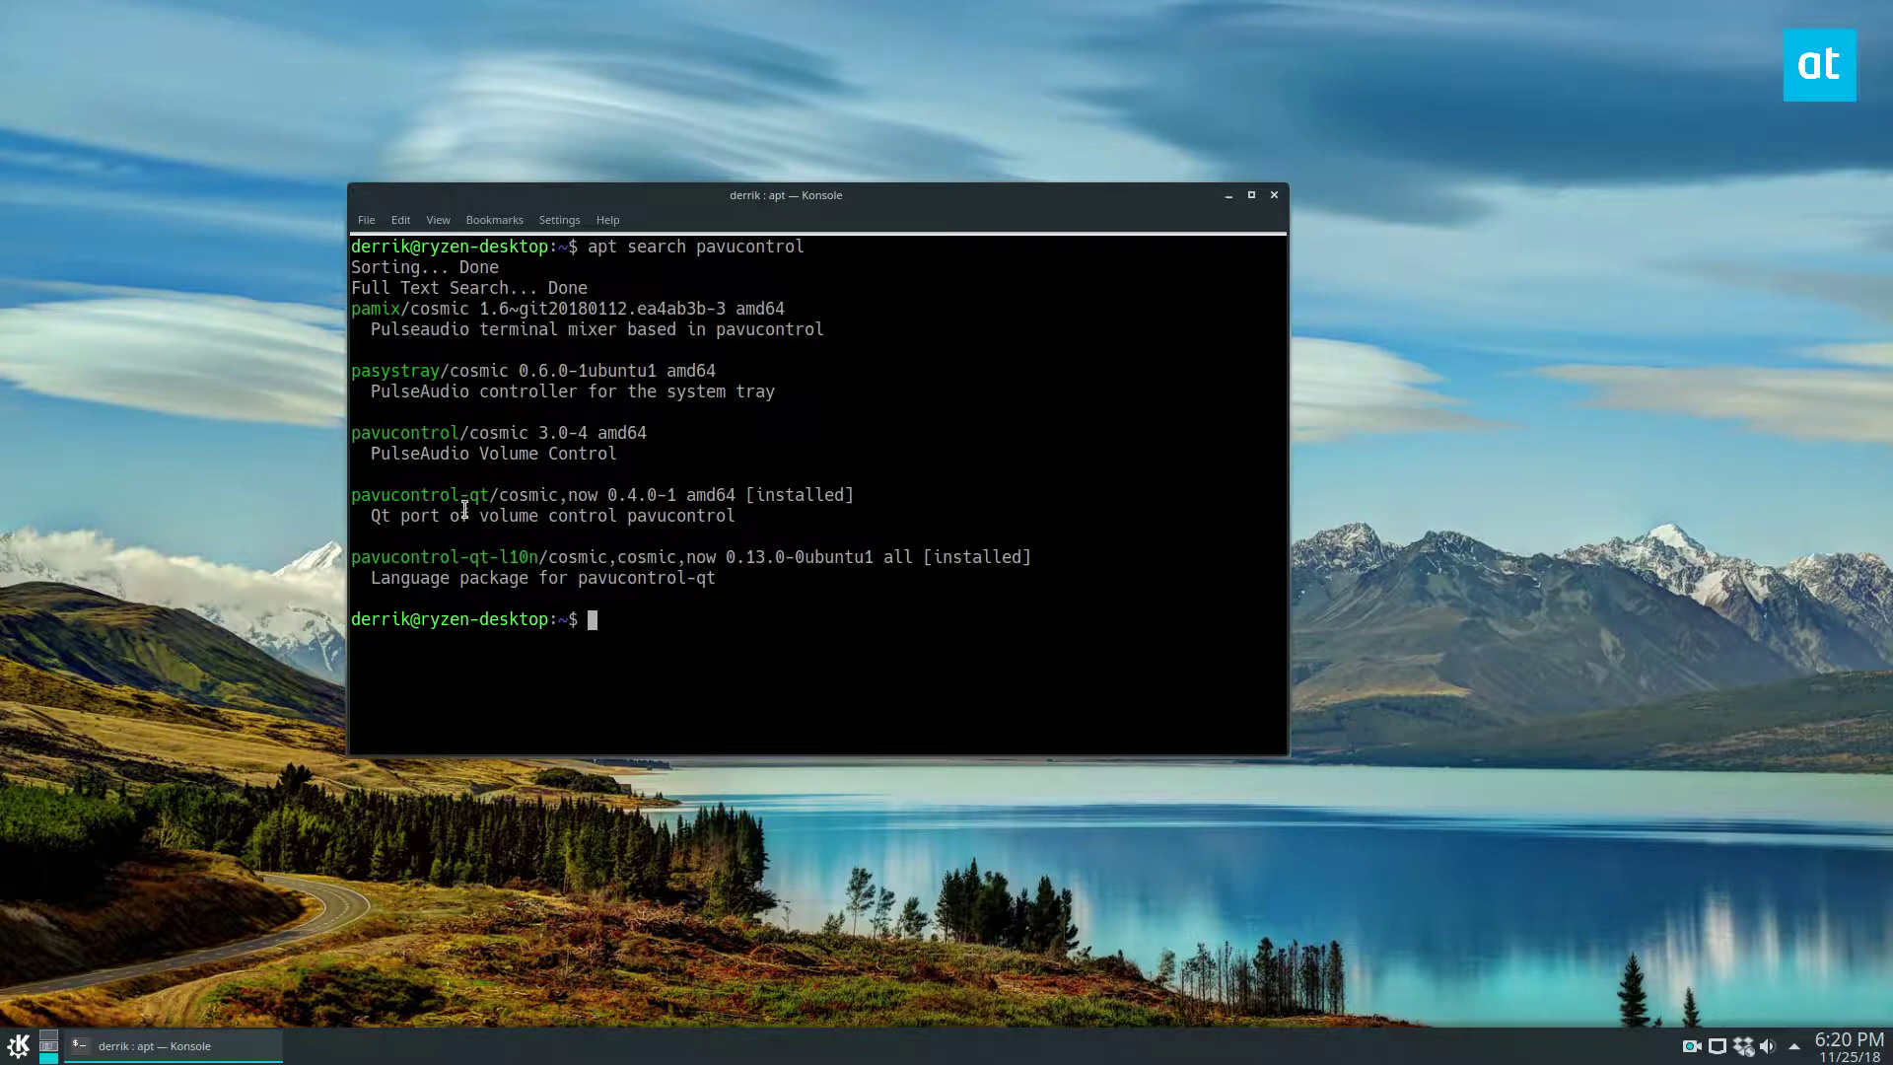
{"action": "left_click_drag", "start_coordinate": [676, 454], "coordinate": [353, 432]}
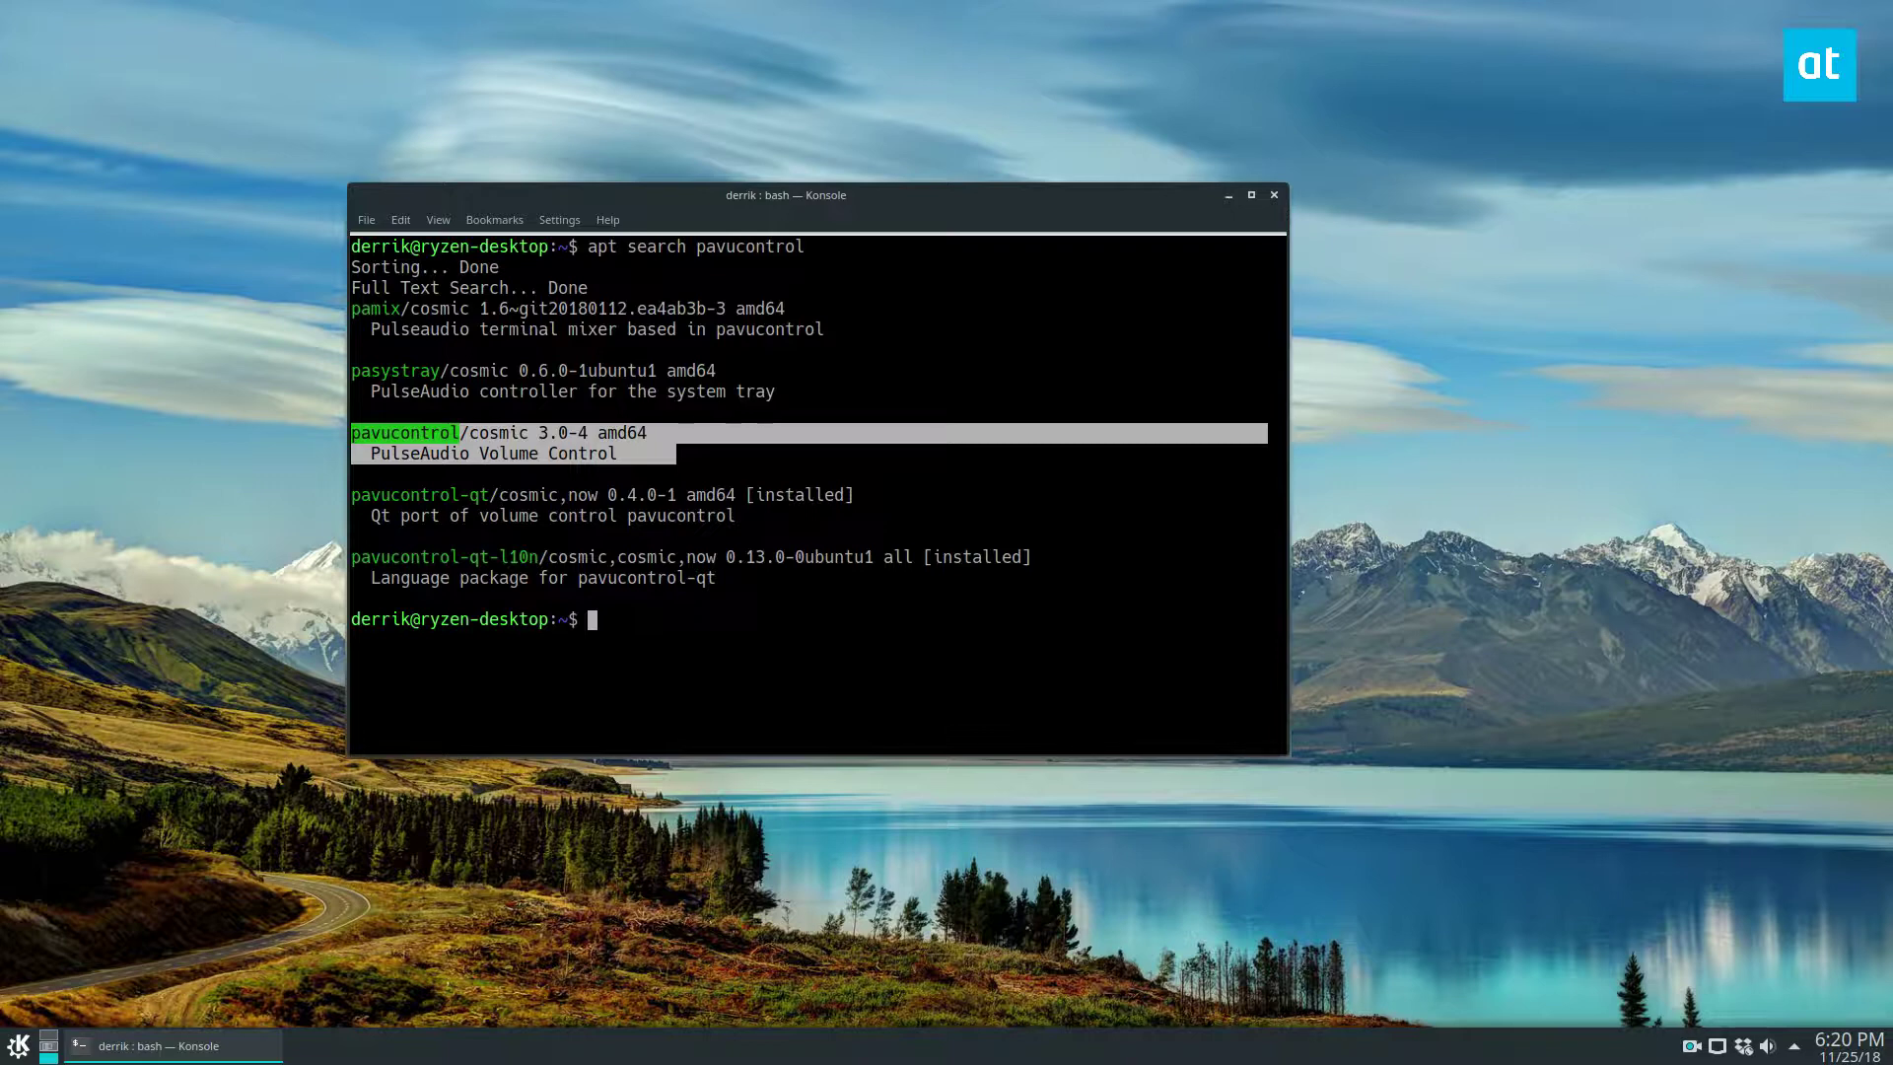
{"action": "key", "text": "super"}
{"action": "key", "text": "Escape"}
{"action": "left_click_drag", "start_coordinate": [805, 516], "coordinate": [338, 493]}
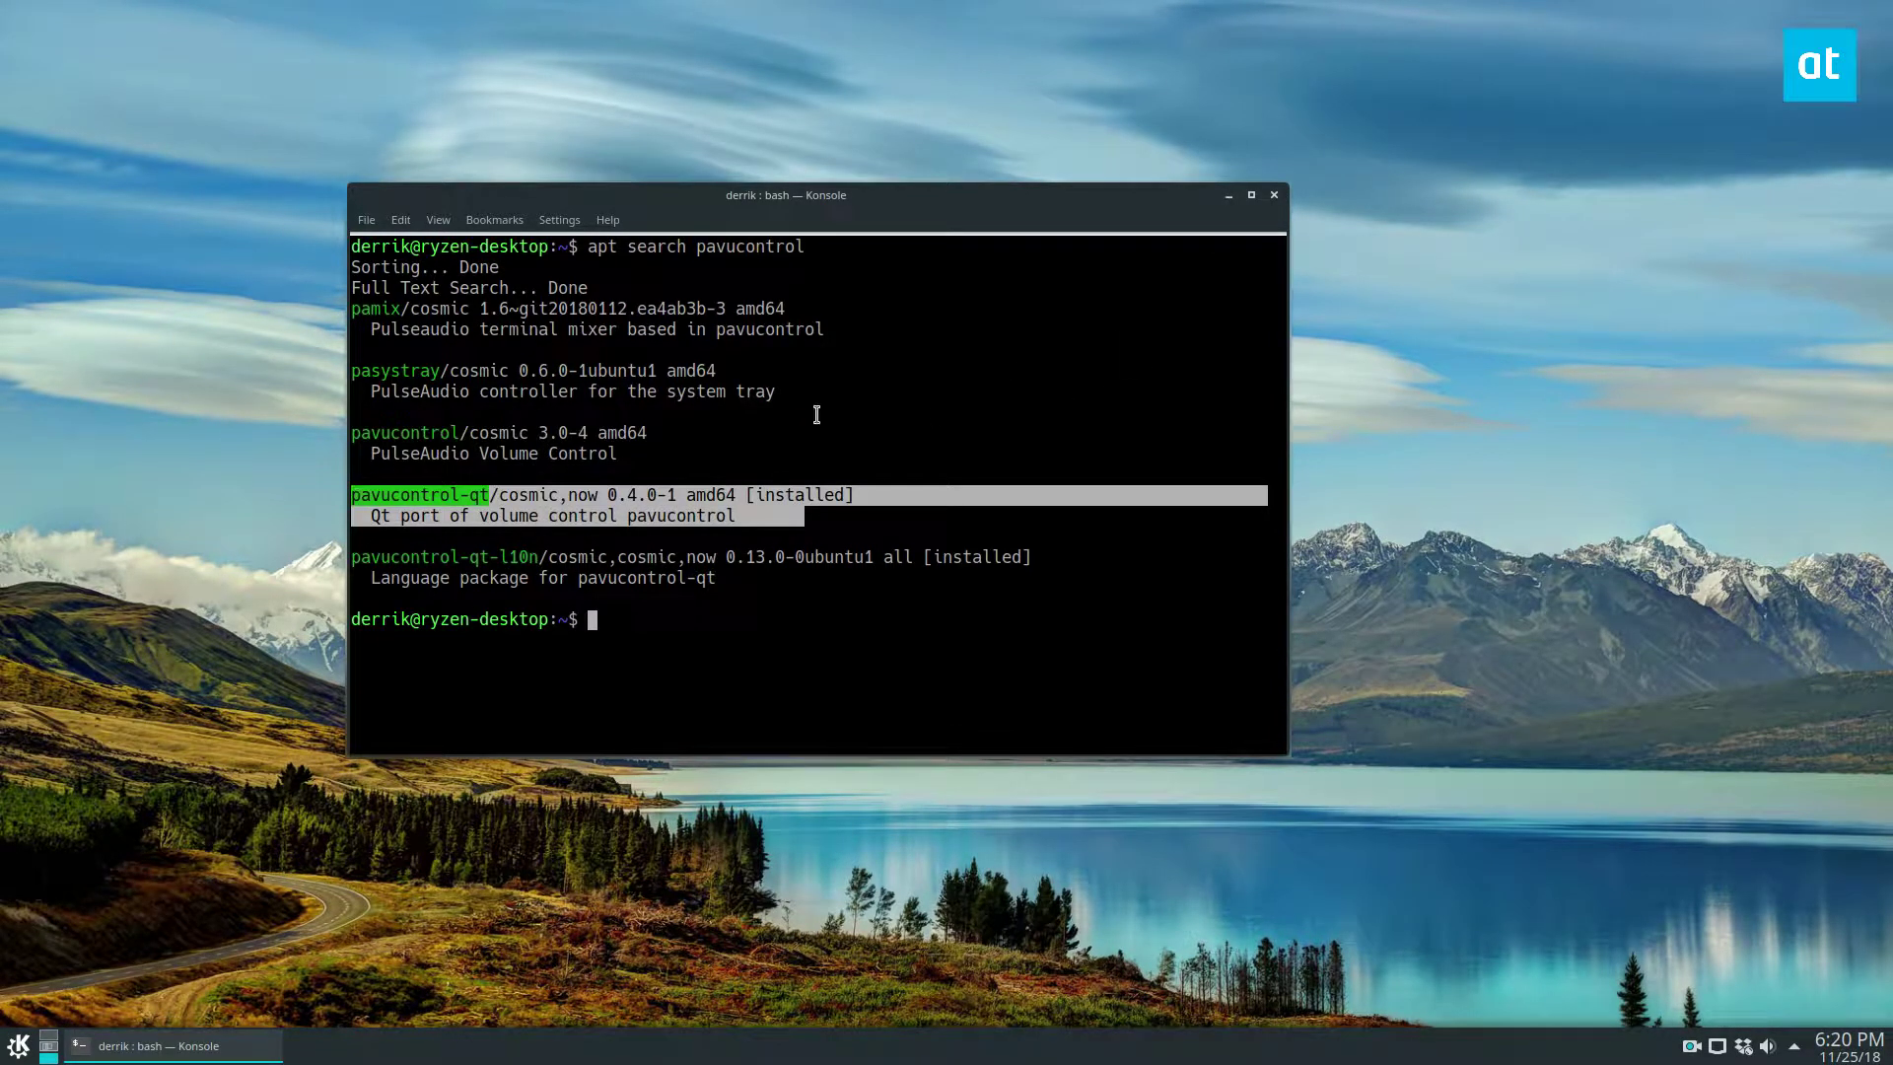
{"action": "left_click_drag", "start_coordinate": [680, 456], "coordinate": [304, 425]}
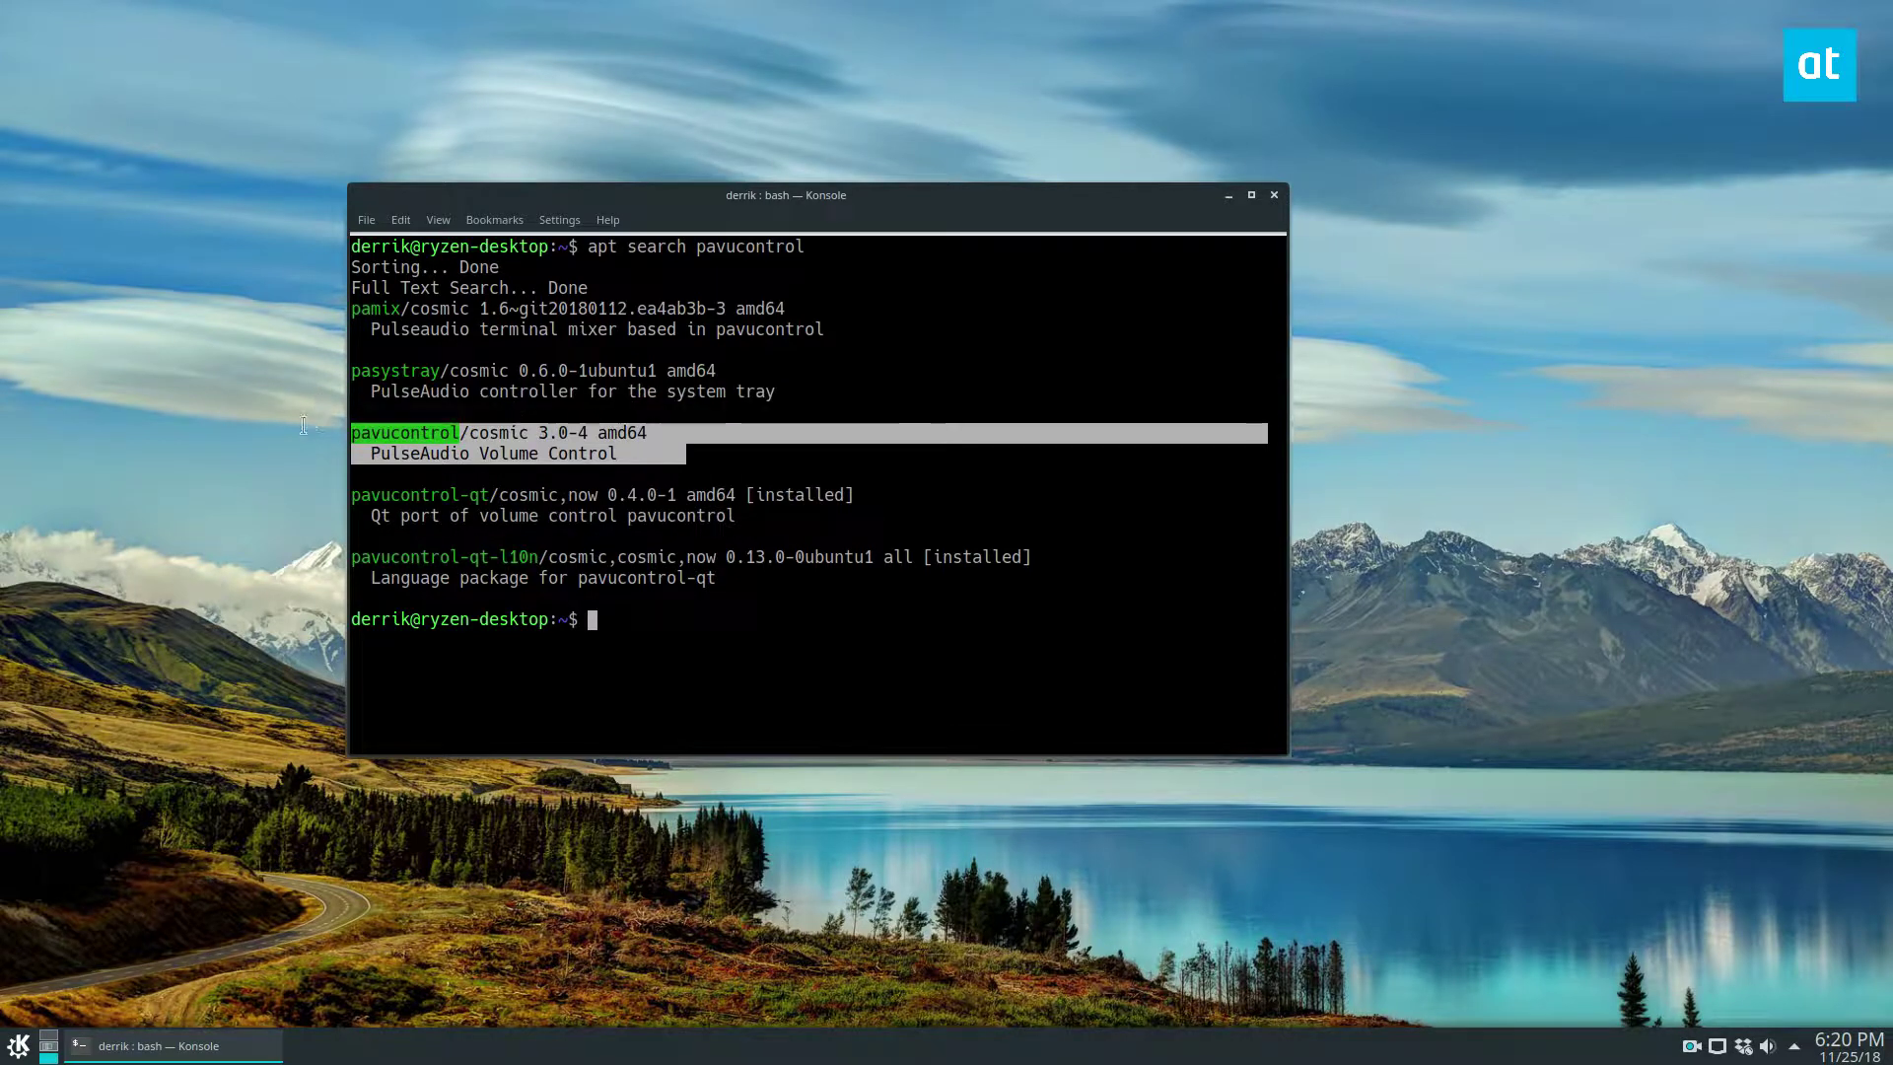
{"action": "left_click", "coordinate": [853, 476]}
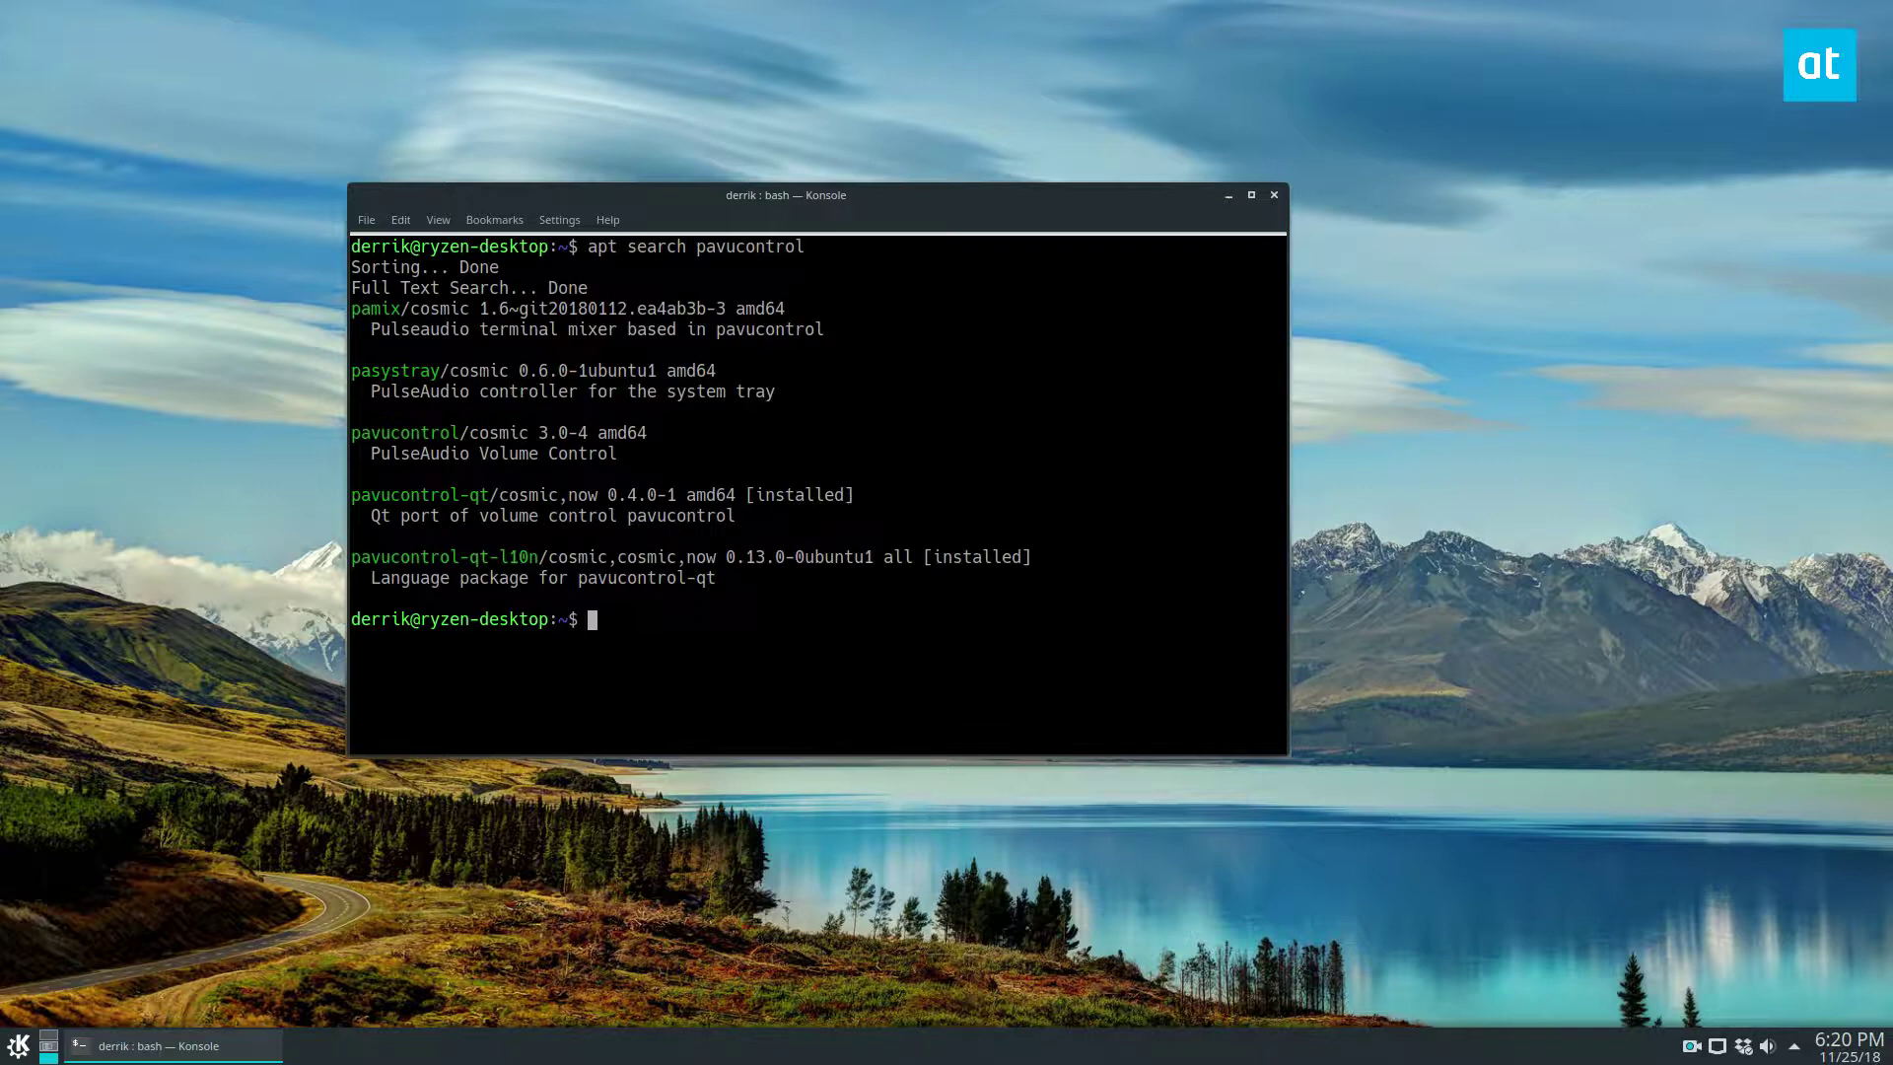
Step: Install pavucontrol with 'sudo apt install pavucontrol'
{"action": "type", "text": "sudo apt install pavucontrol -y"}
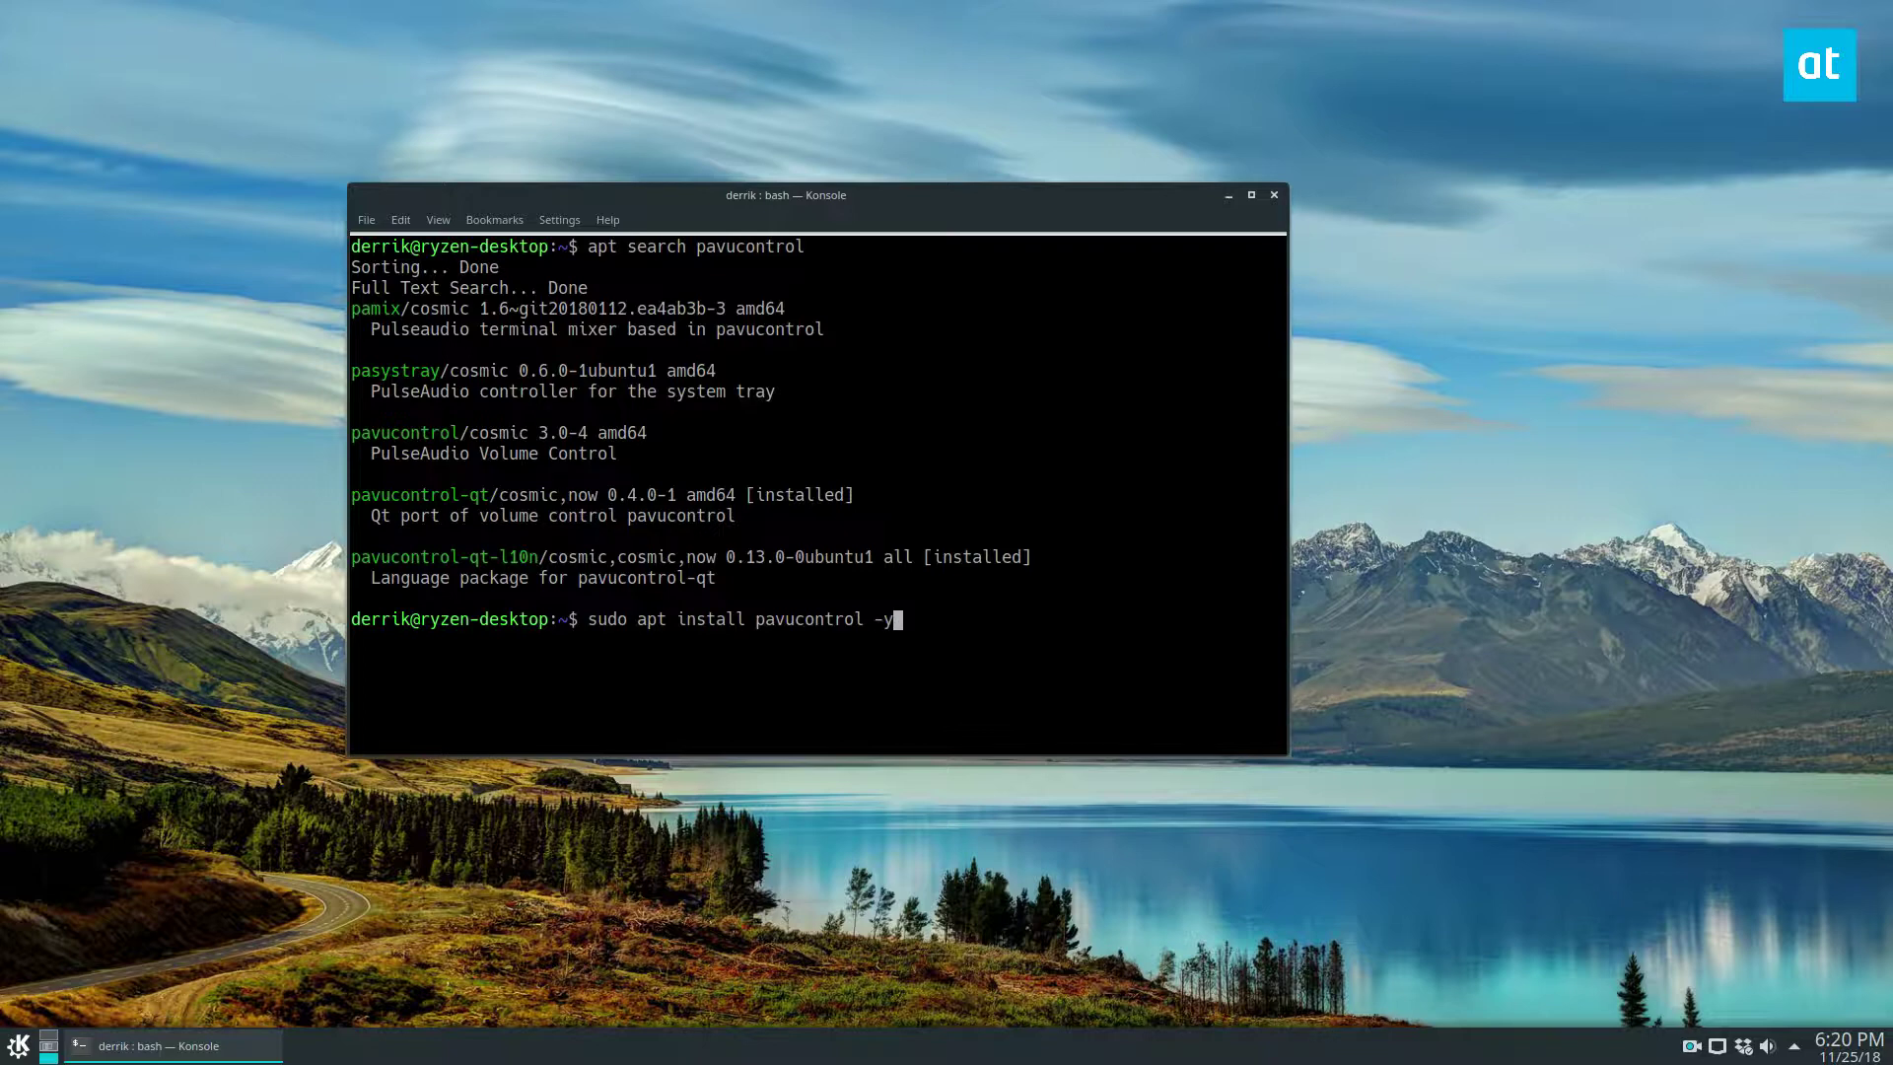
{"action": "key", "text": "Return"}
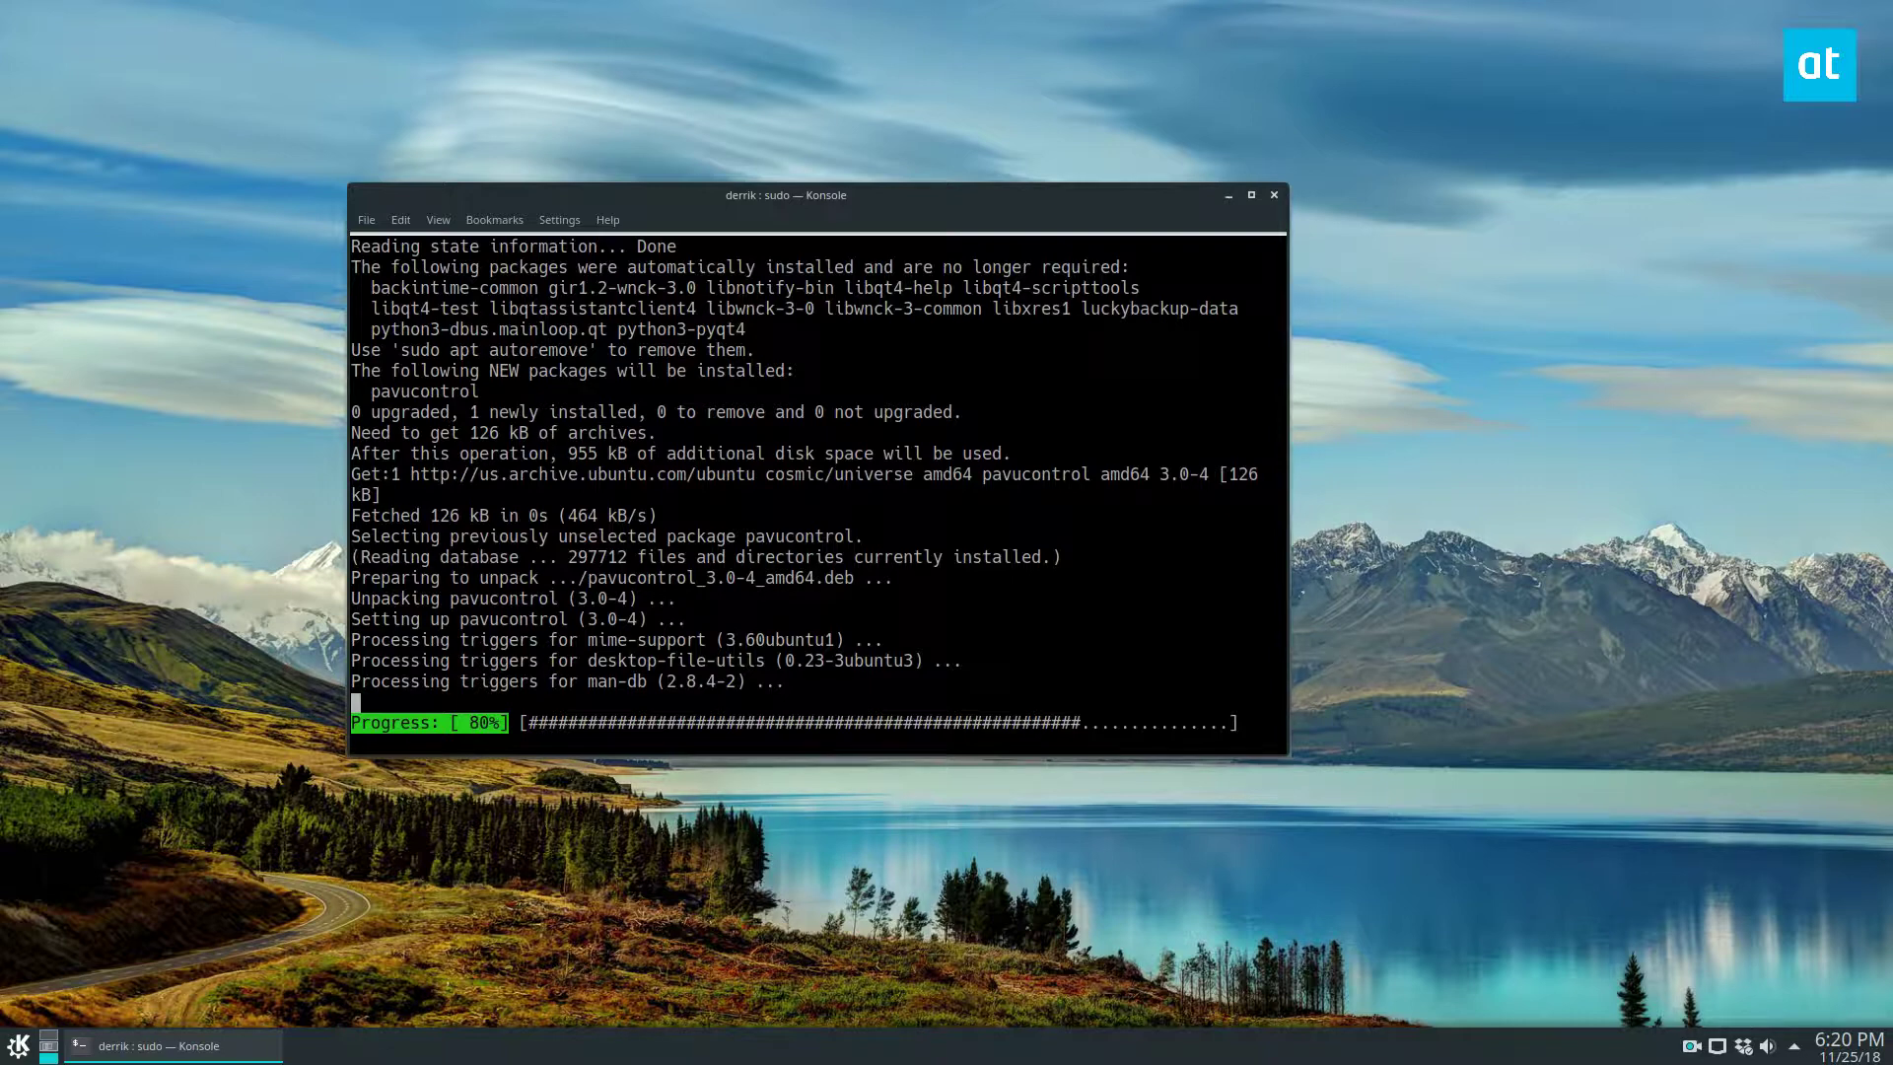
Step: Launch PulseAudio Volume Control by searching 'pavu' and move its window to the right
{"action": "key", "text": "super"}
{"action": "type", "text": "pav"}
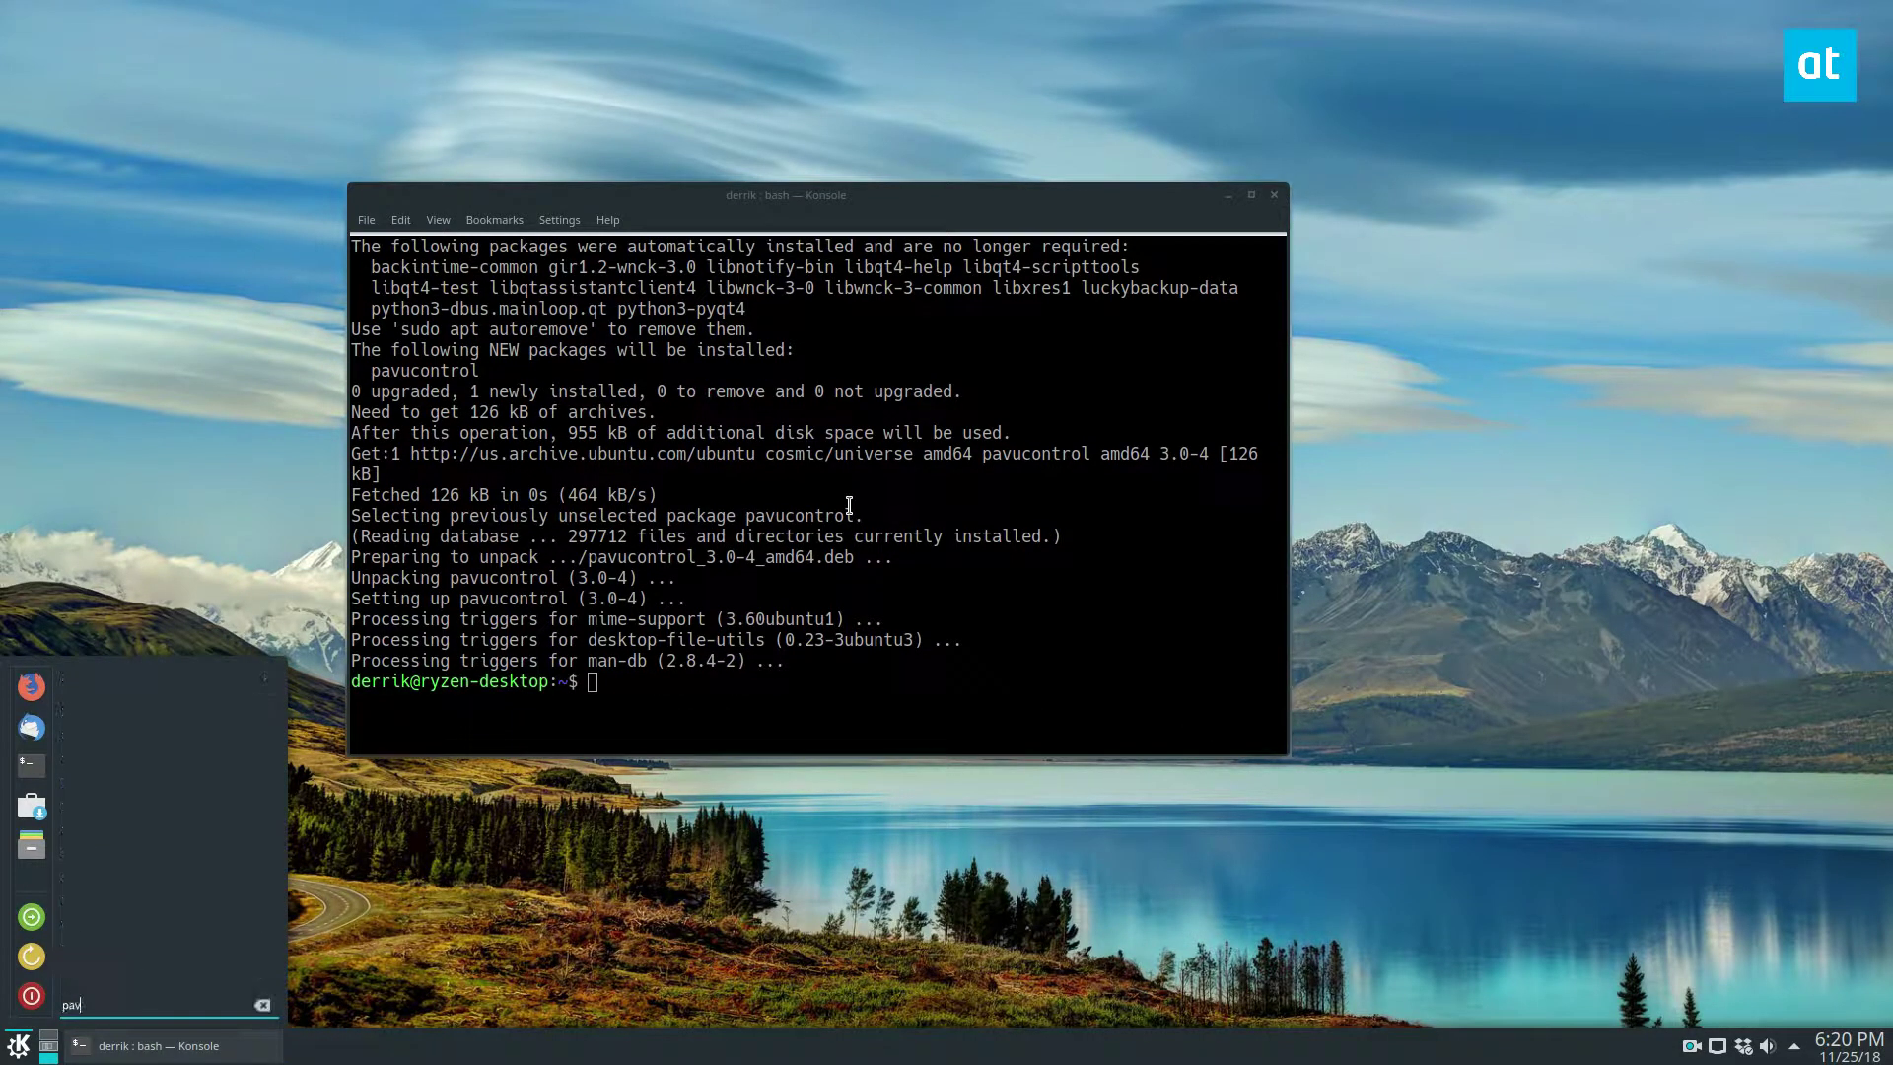
{"action": "key", "text": "BackSpace"}
{"action": "key", "text": "BackSpace"}
{"action": "key", "text": "BackSpace"}
{"action": "type", "text": "pavu"}
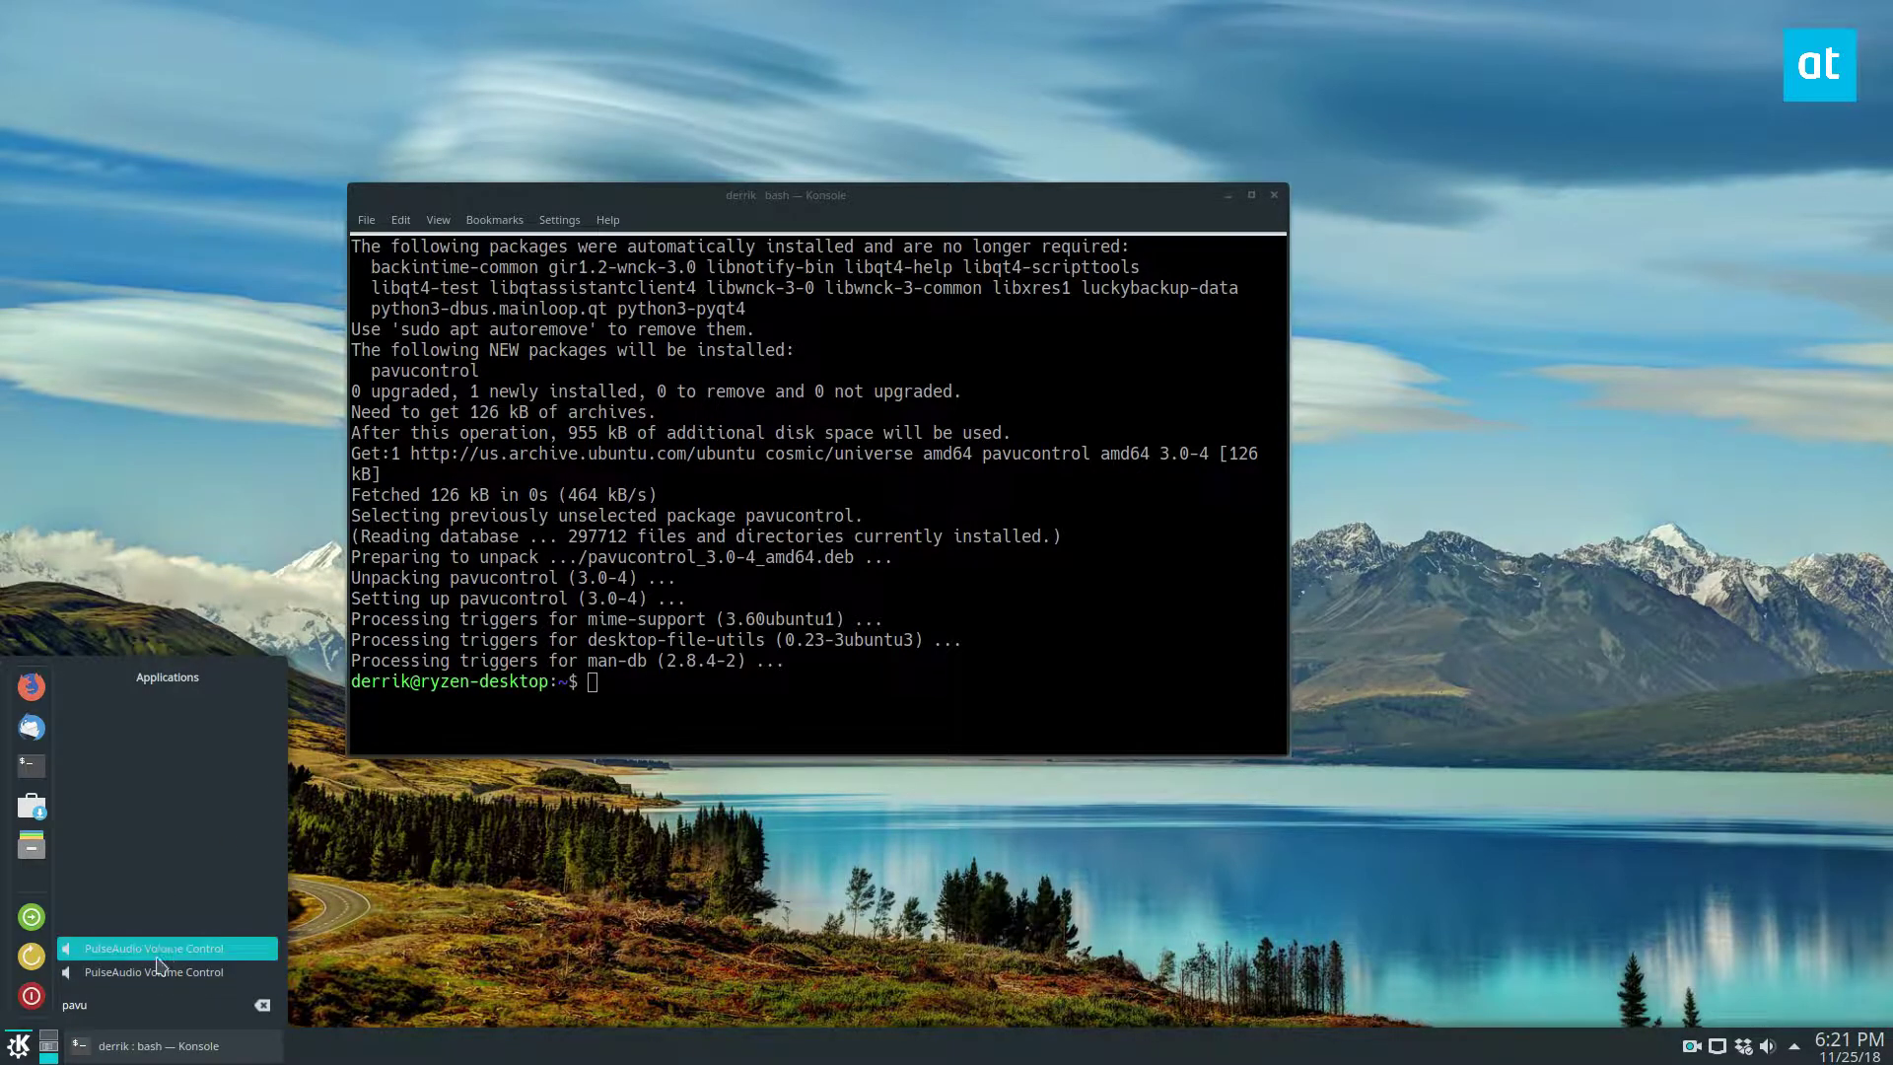
{"action": "left_click", "coordinate": [157, 955]}
{"action": "left_click_drag", "start_coordinate": [689, 207], "coordinate": [1149, 297]}
Step: Open a second Volume Control window, arrange both side by side, and show Output Devices in the second
{"action": "key", "text": "super"}
{"action": "type", "text": "pavu"}
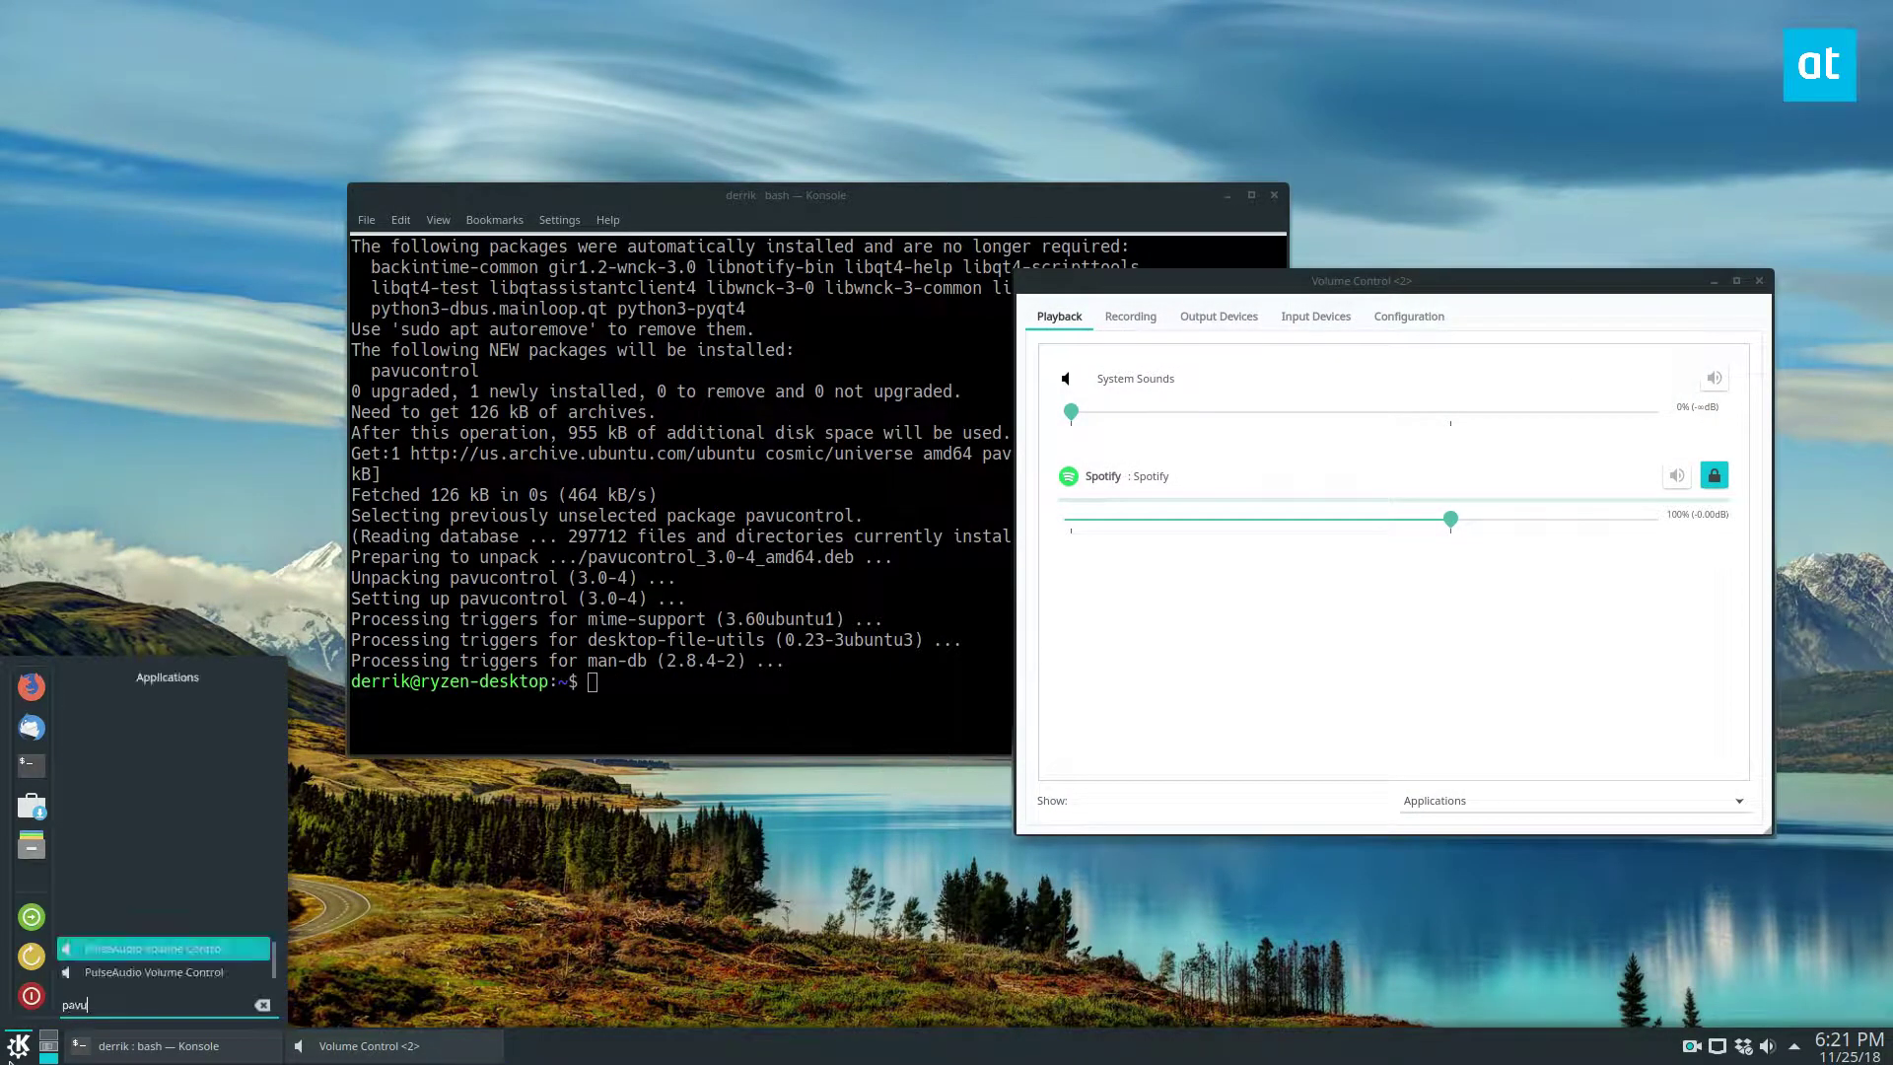
{"action": "key", "text": "Return"}
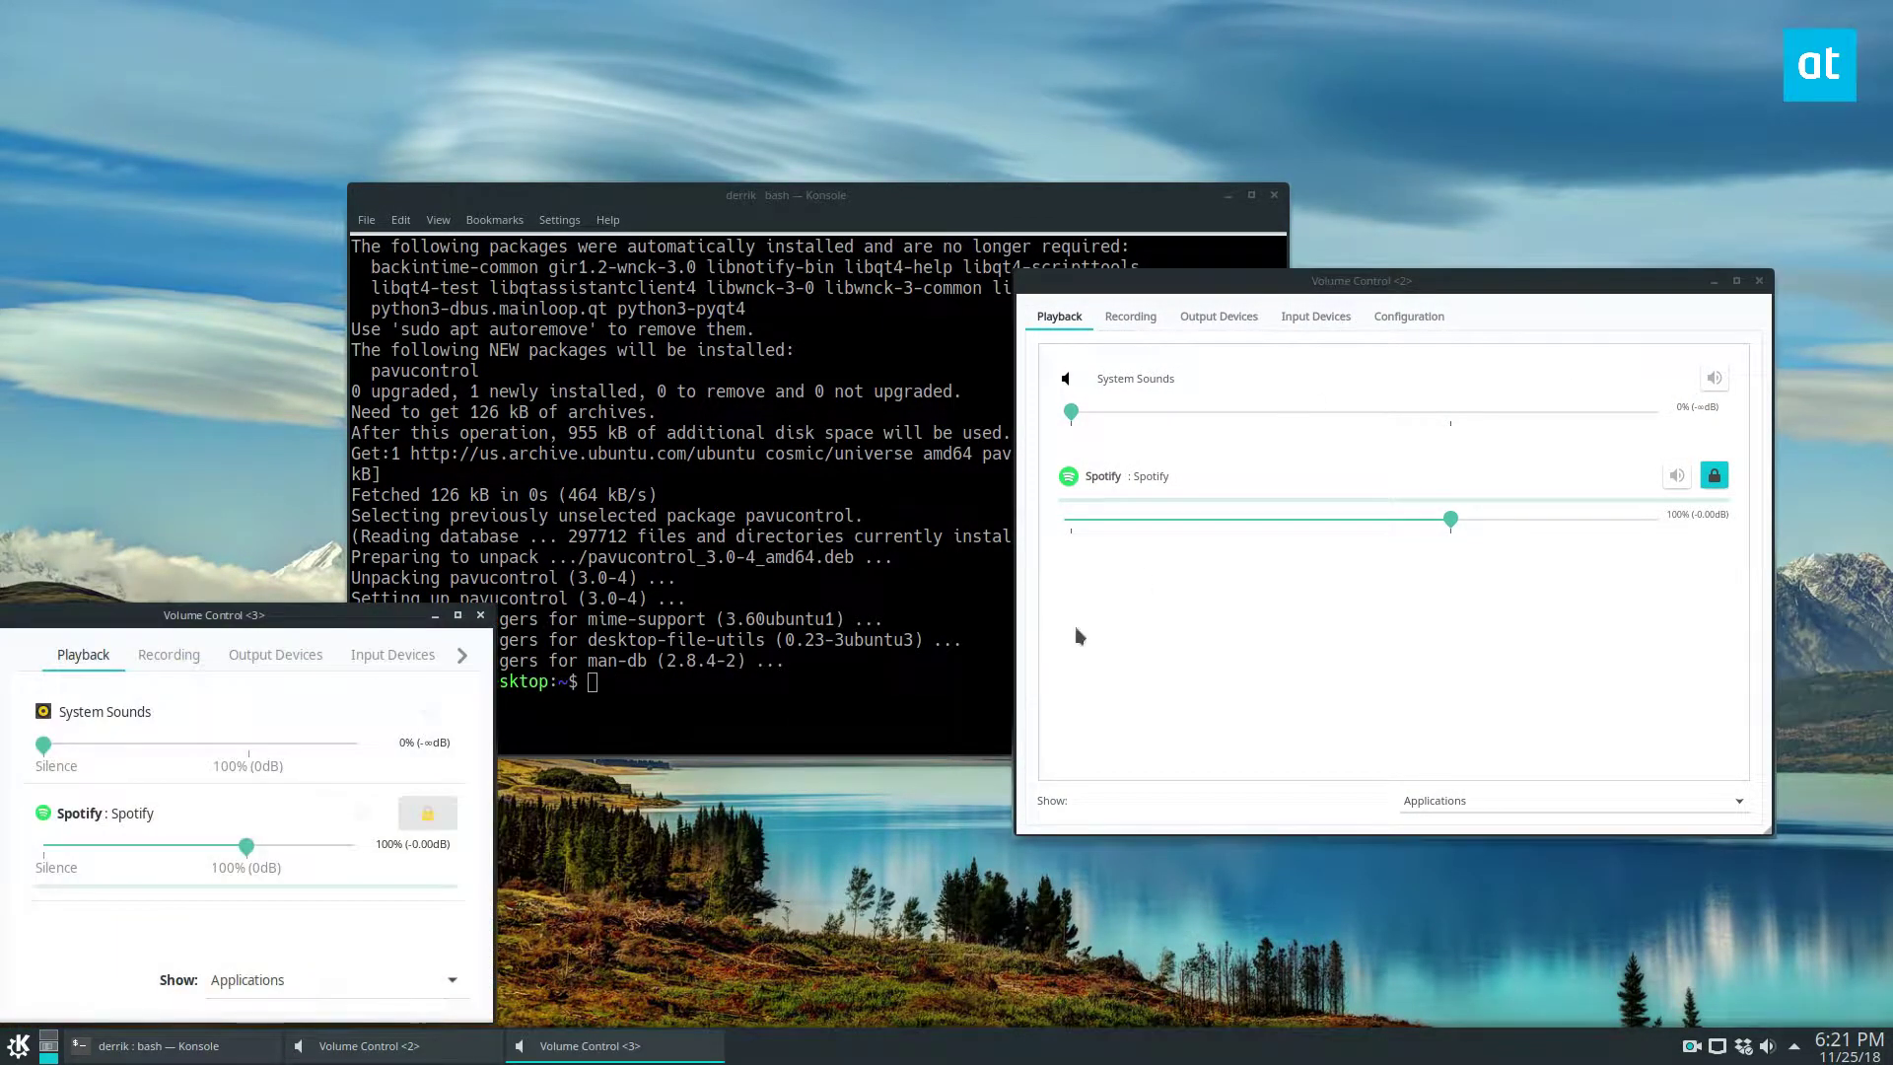
{"action": "left_click_drag", "start_coordinate": [326, 612], "coordinate": [565, 375]}
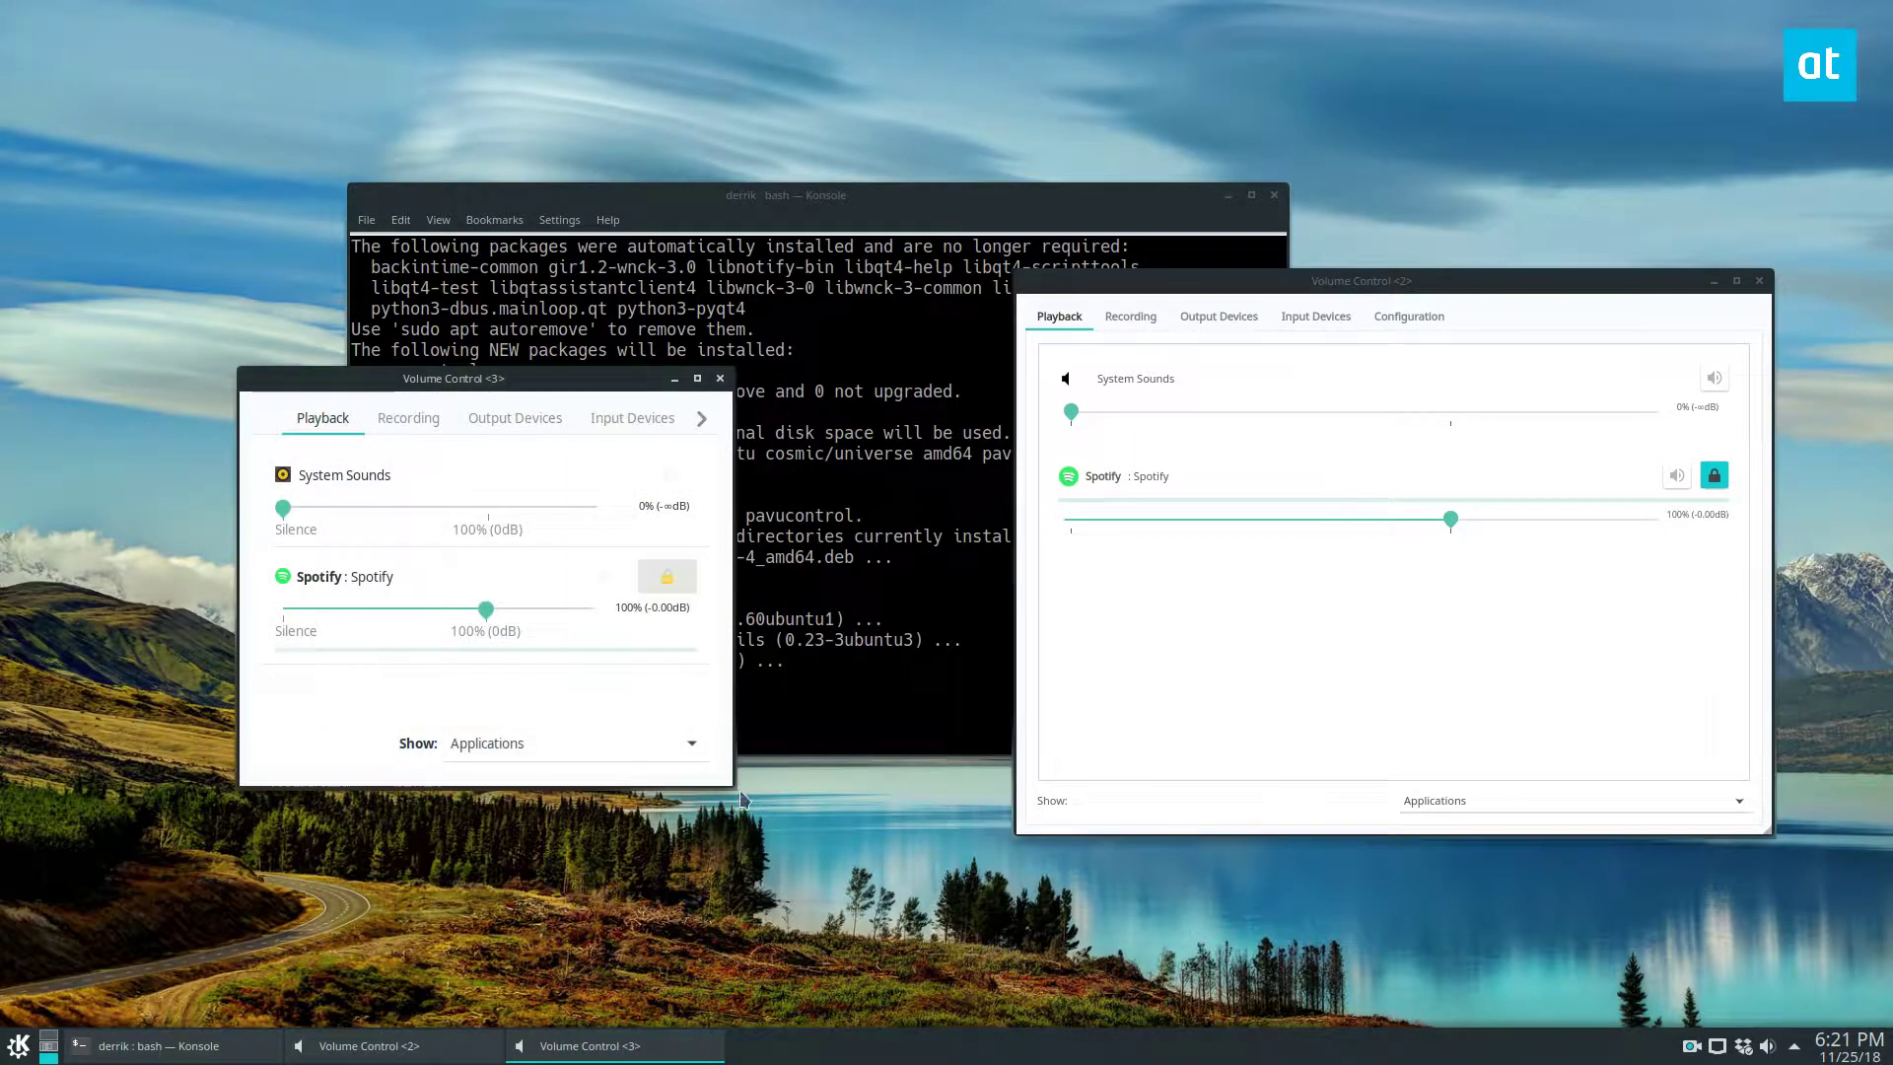
{"action": "left_click_drag", "start_coordinate": [735, 784], "coordinate": [1095, 952]}
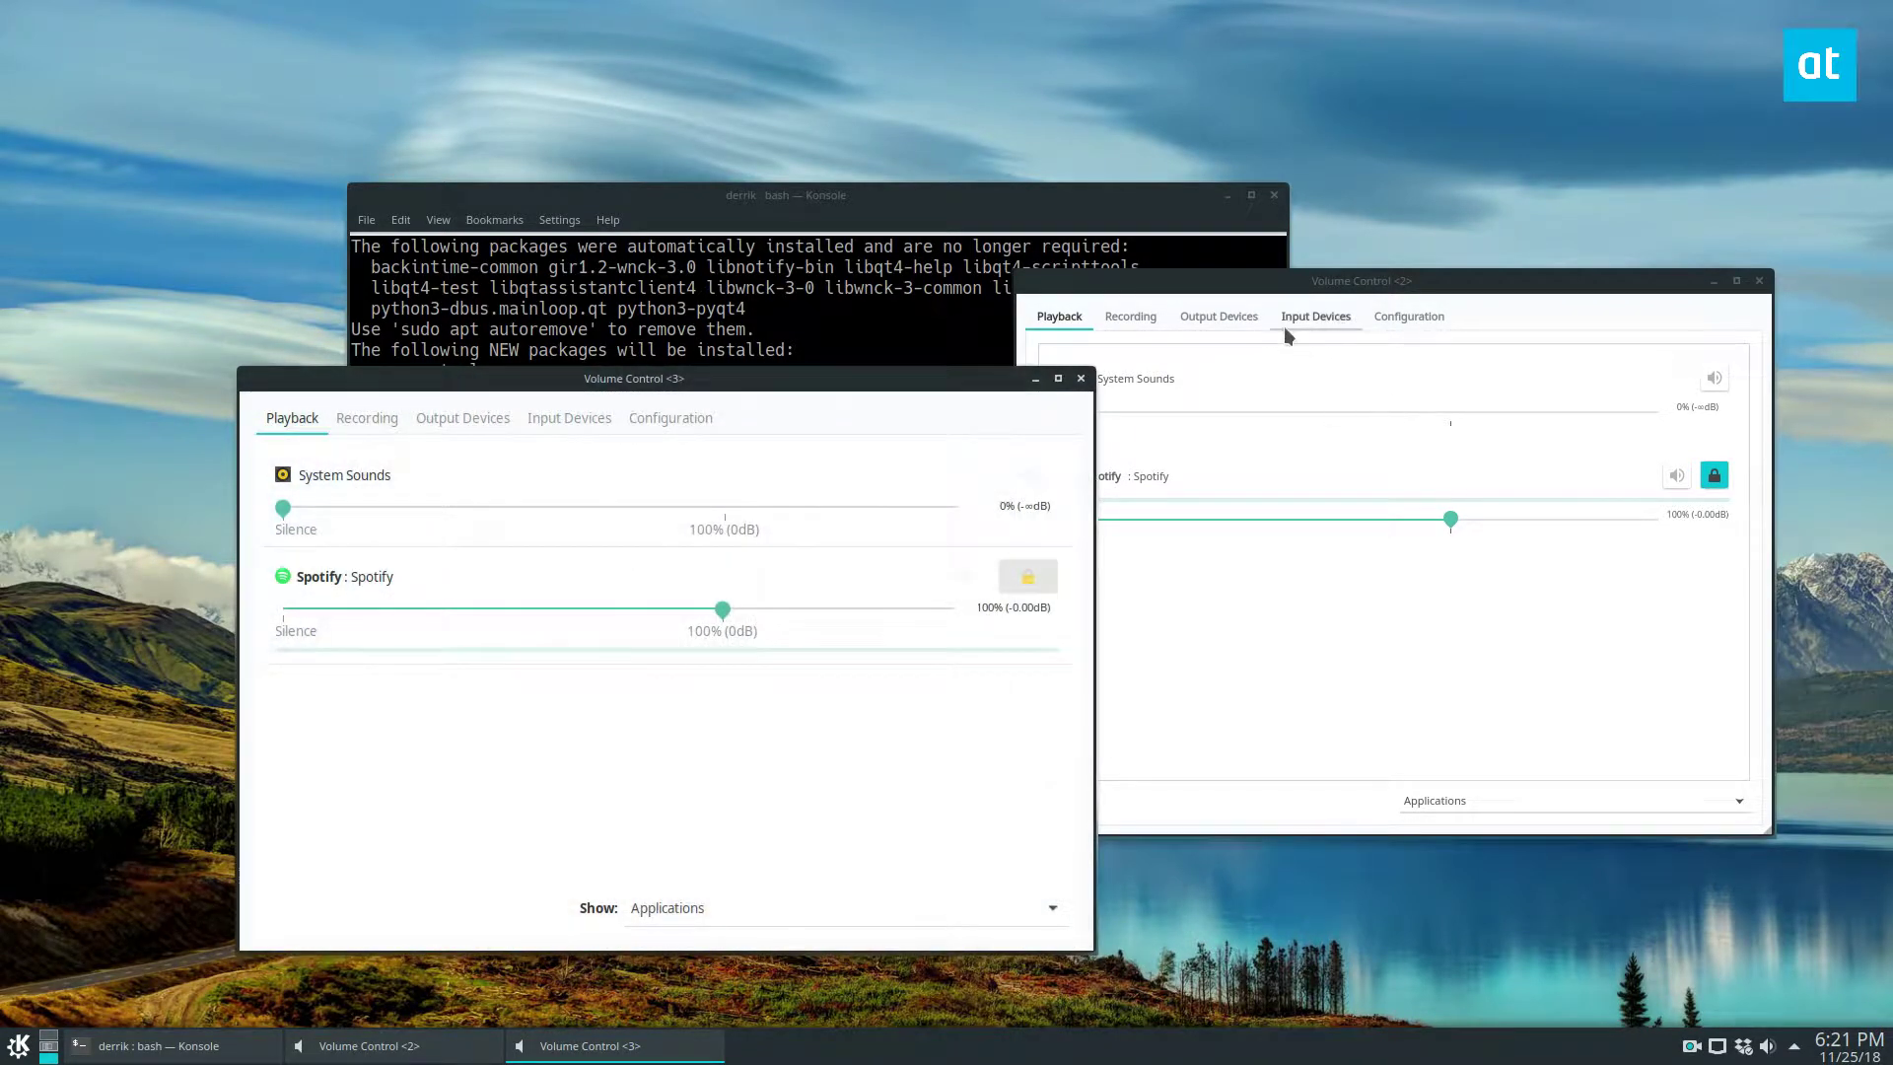
{"action": "left_click", "coordinate": [1257, 284]}
{"action": "left_click_drag", "start_coordinate": [1257, 284], "coordinate": [1378, 373]}
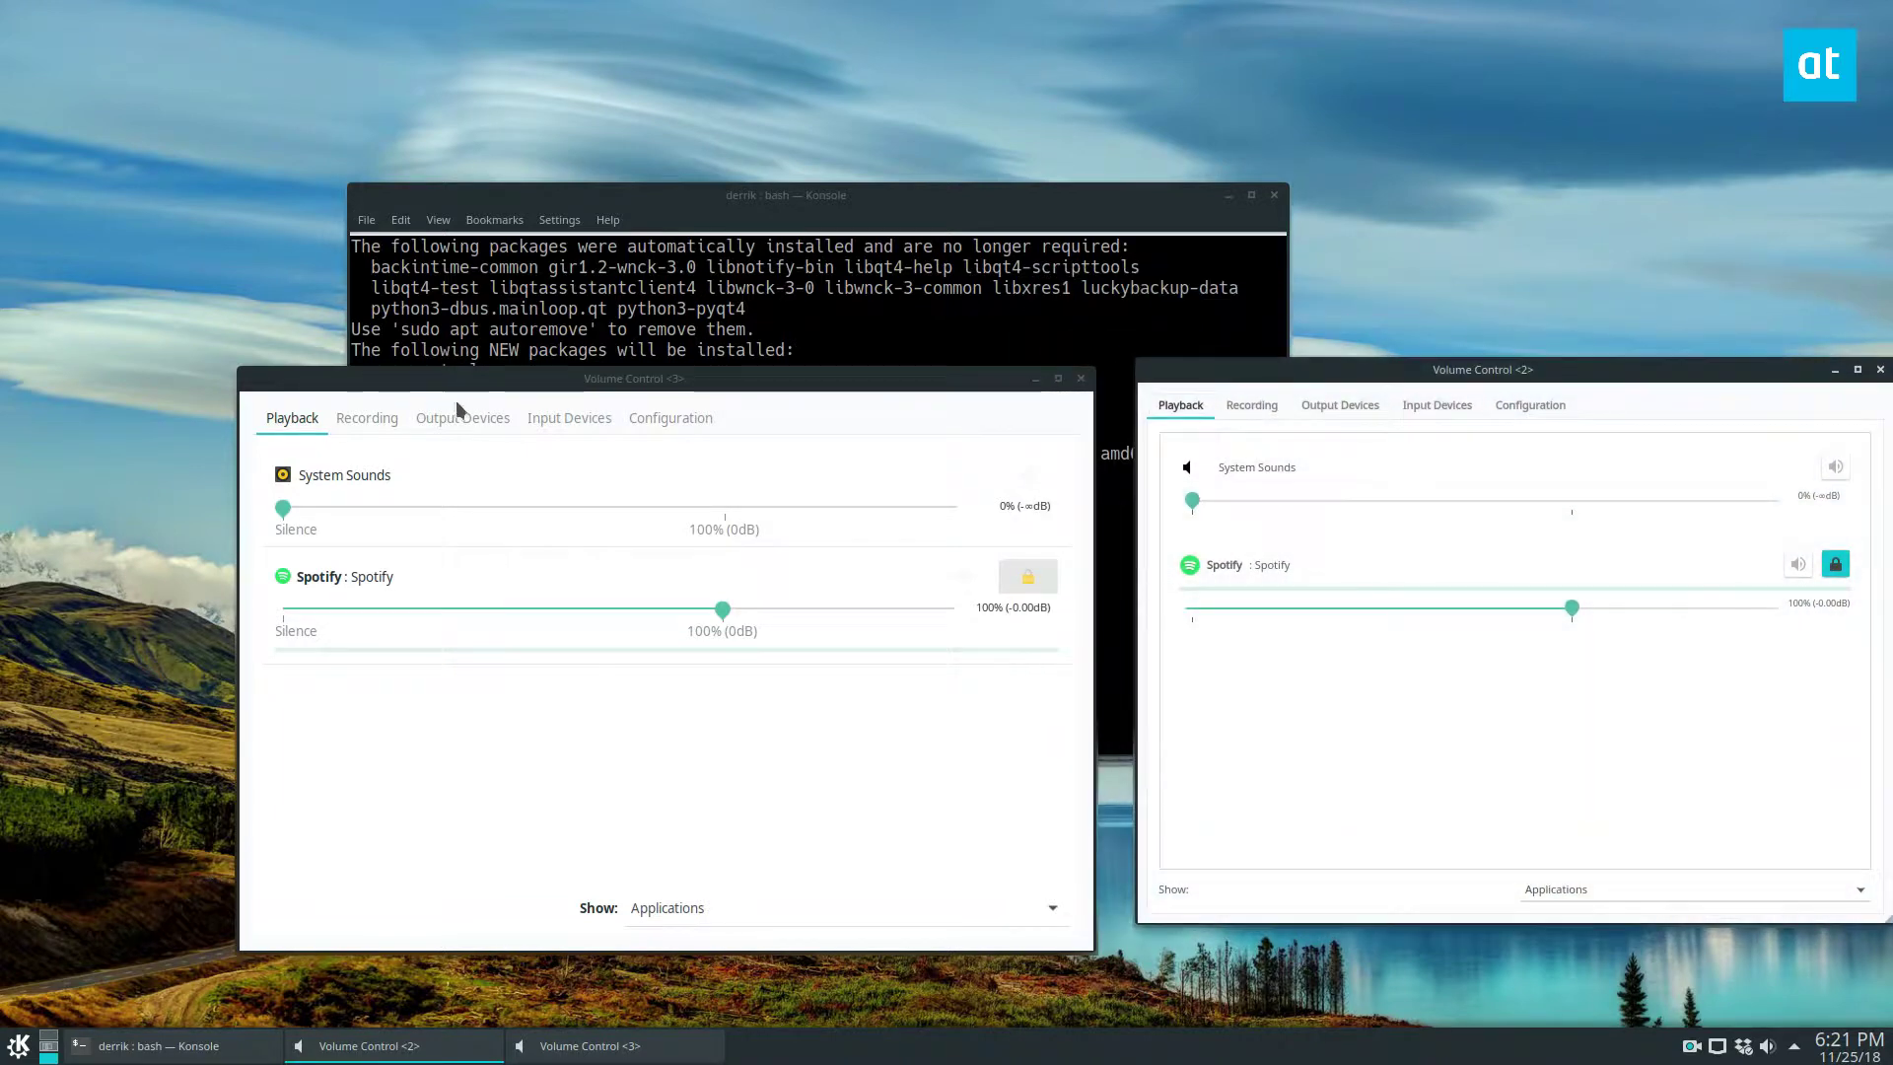
{"action": "left_click", "coordinate": [462, 418]}
{"action": "left_click_drag", "start_coordinate": [415, 385], "coordinate": [307, 215]}
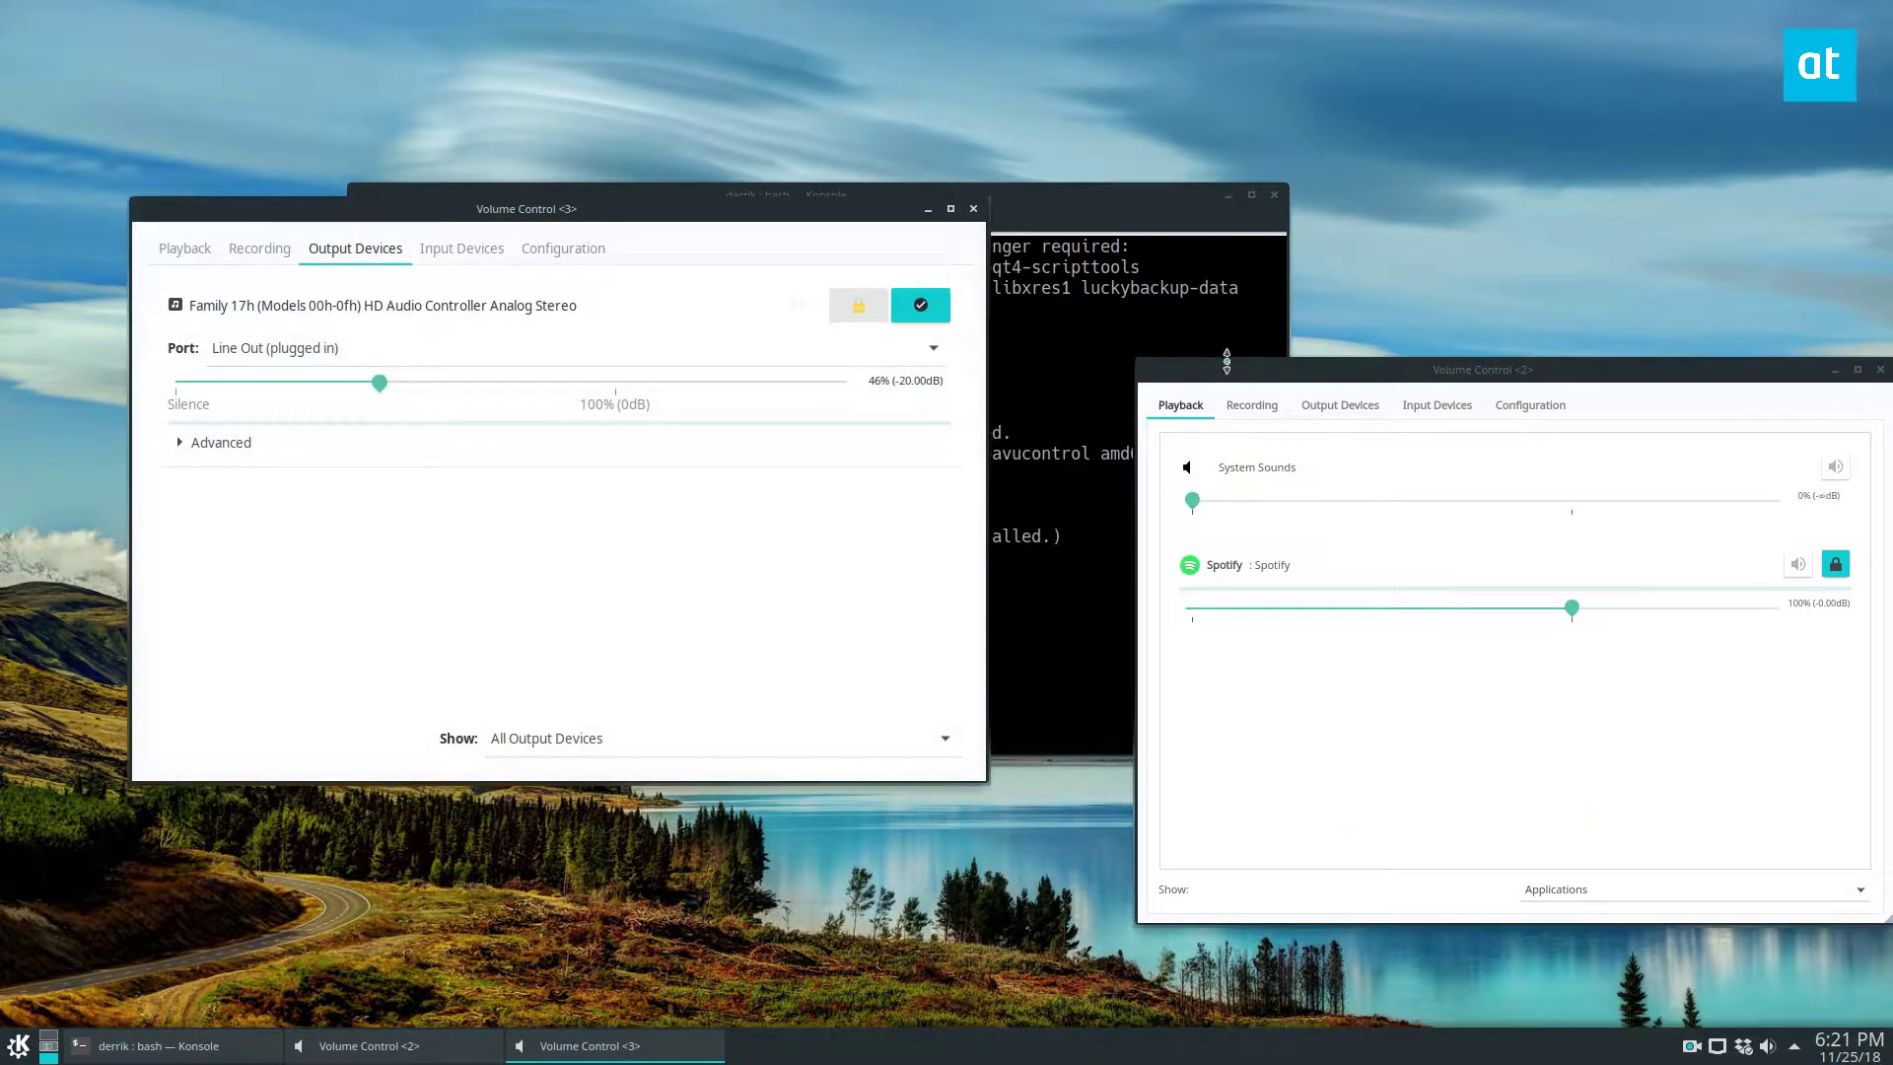
{"action": "left_click_drag", "start_coordinate": [1226, 375], "coordinate": [1164, 326]}
{"action": "left_click", "coordinate": [604, 287]}
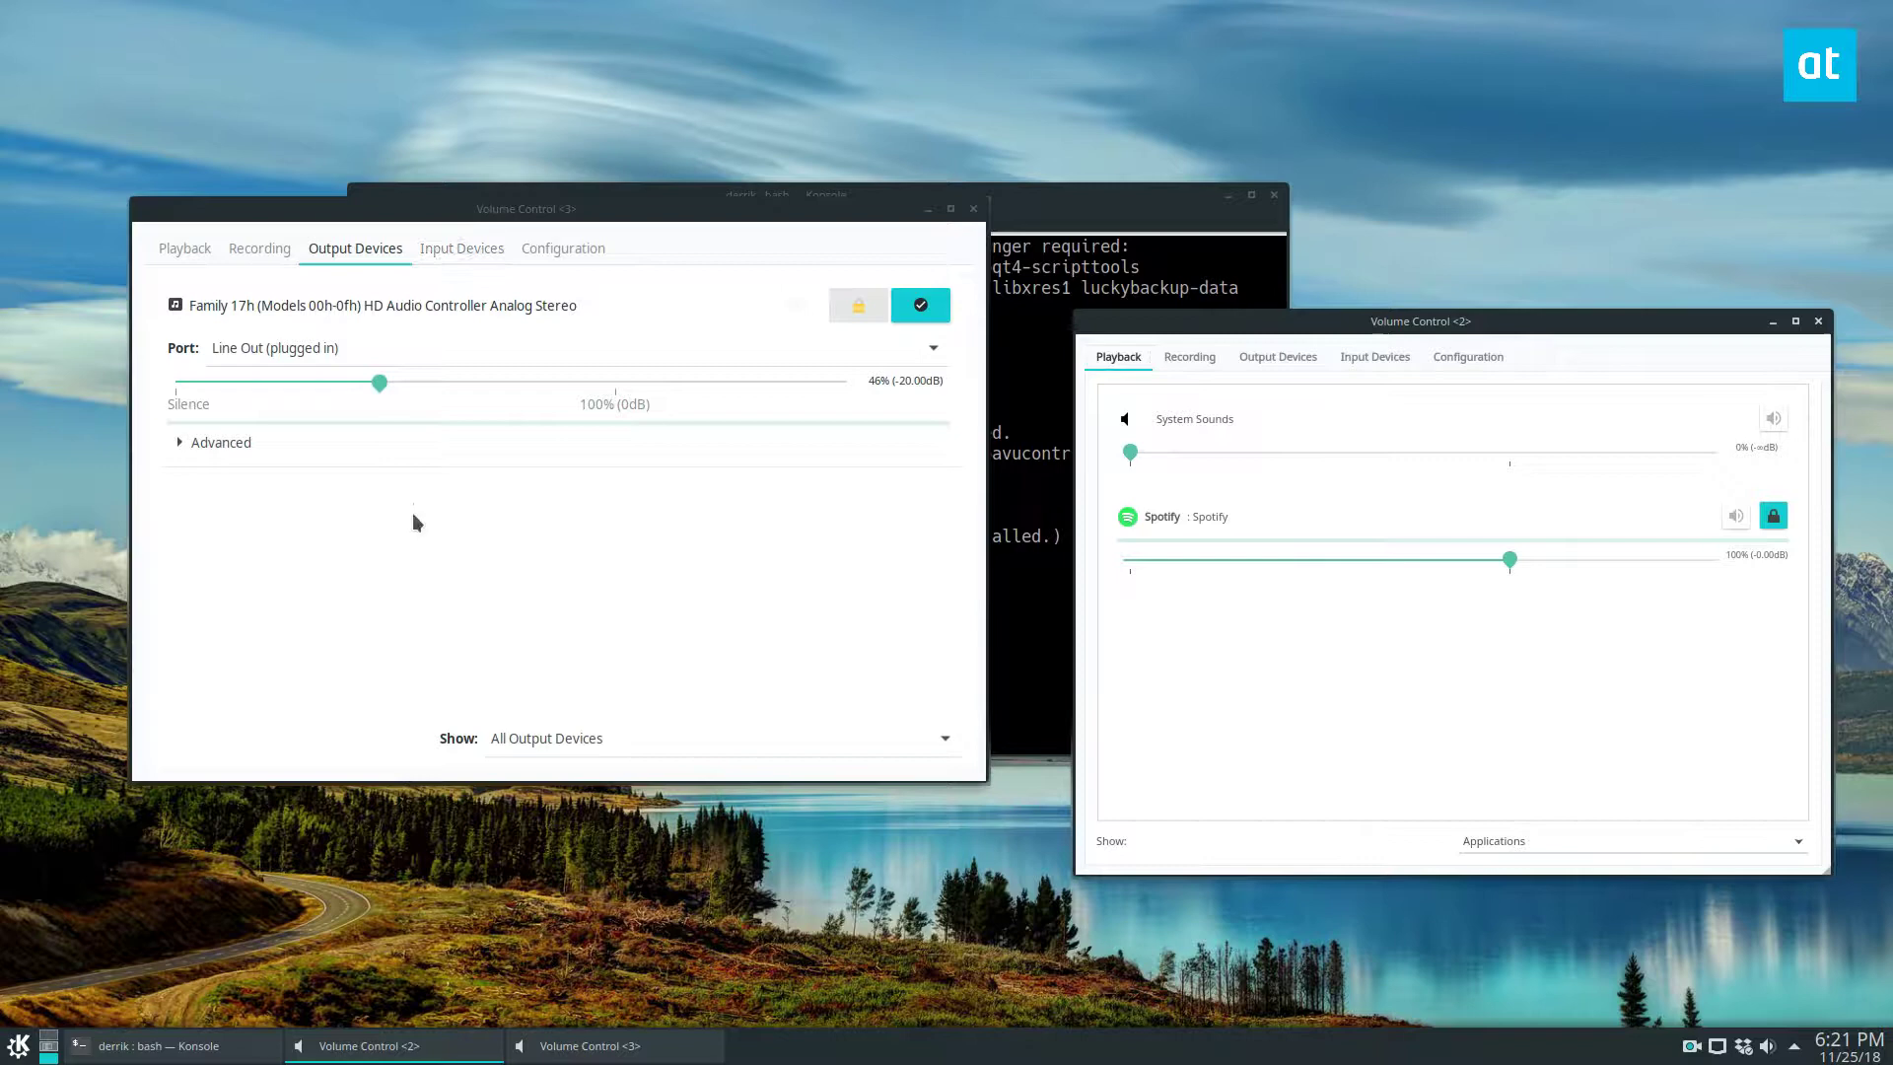
Step: On Playback, set System Sounds to 52%, leave Spotify at 100%, and close the other window
{"action": "left_click", "coordinate": [197, 256]}
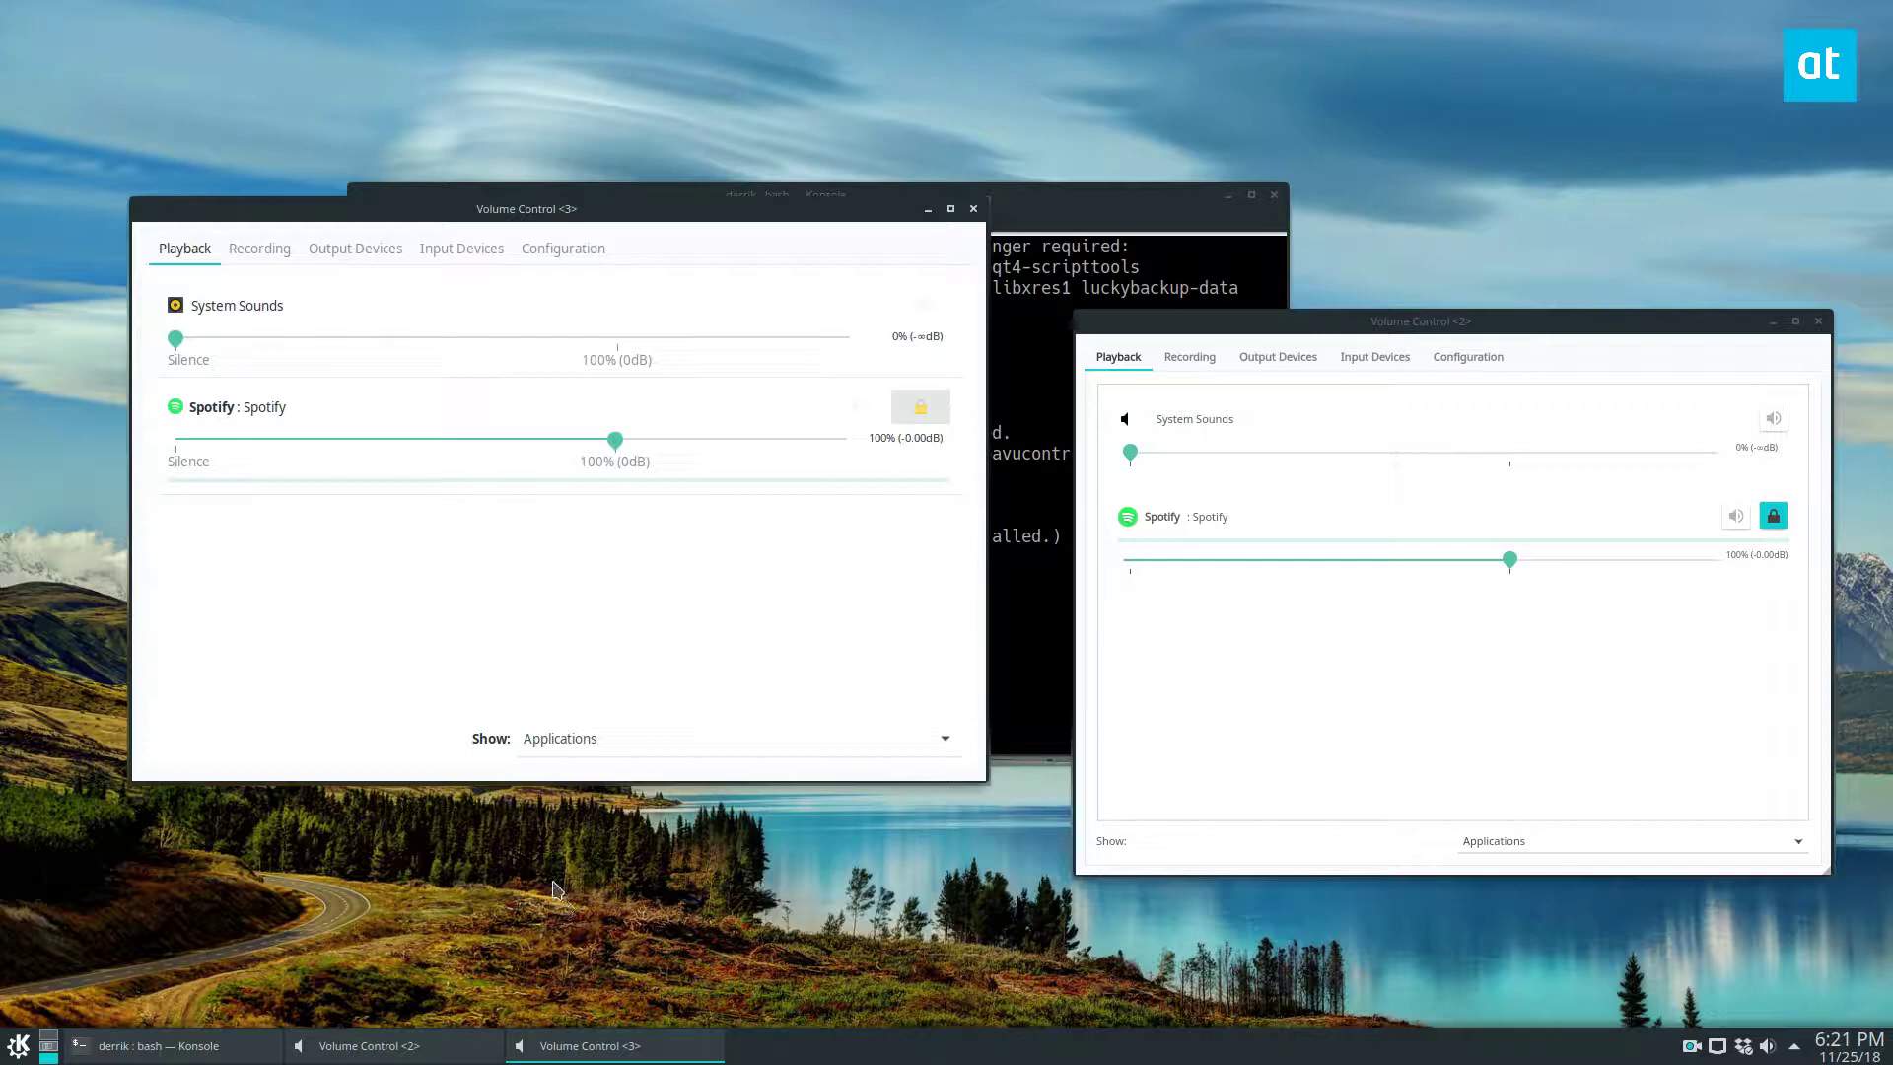
{"action": "left_click_drag", "start_coordinate": [615, 441], "coordinate": [478, 440]}
{"action": "left_click_drag", "start_coordinate": [175, 338], "coordinate": [402, 338]}
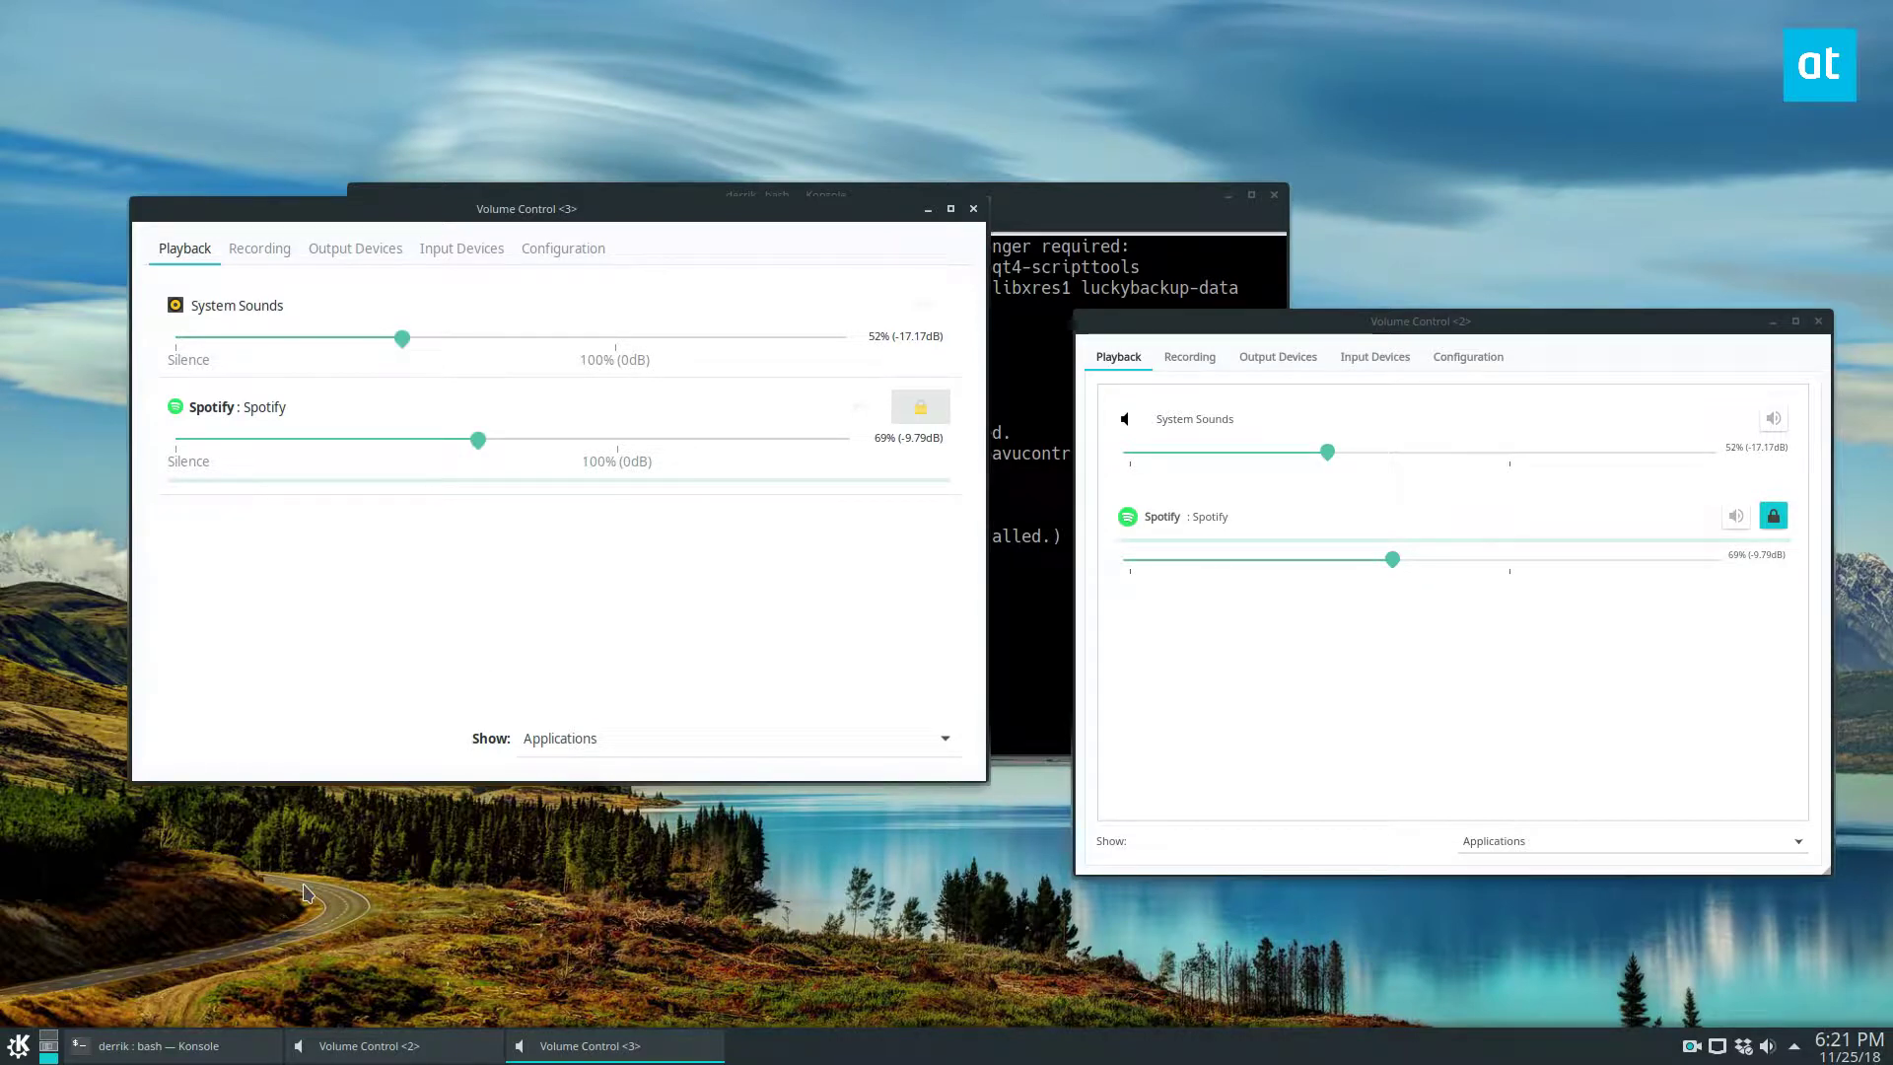
{"action": "left_click_drag", "start_coordinate": [478, 442], "coordinate": [617, 442]}
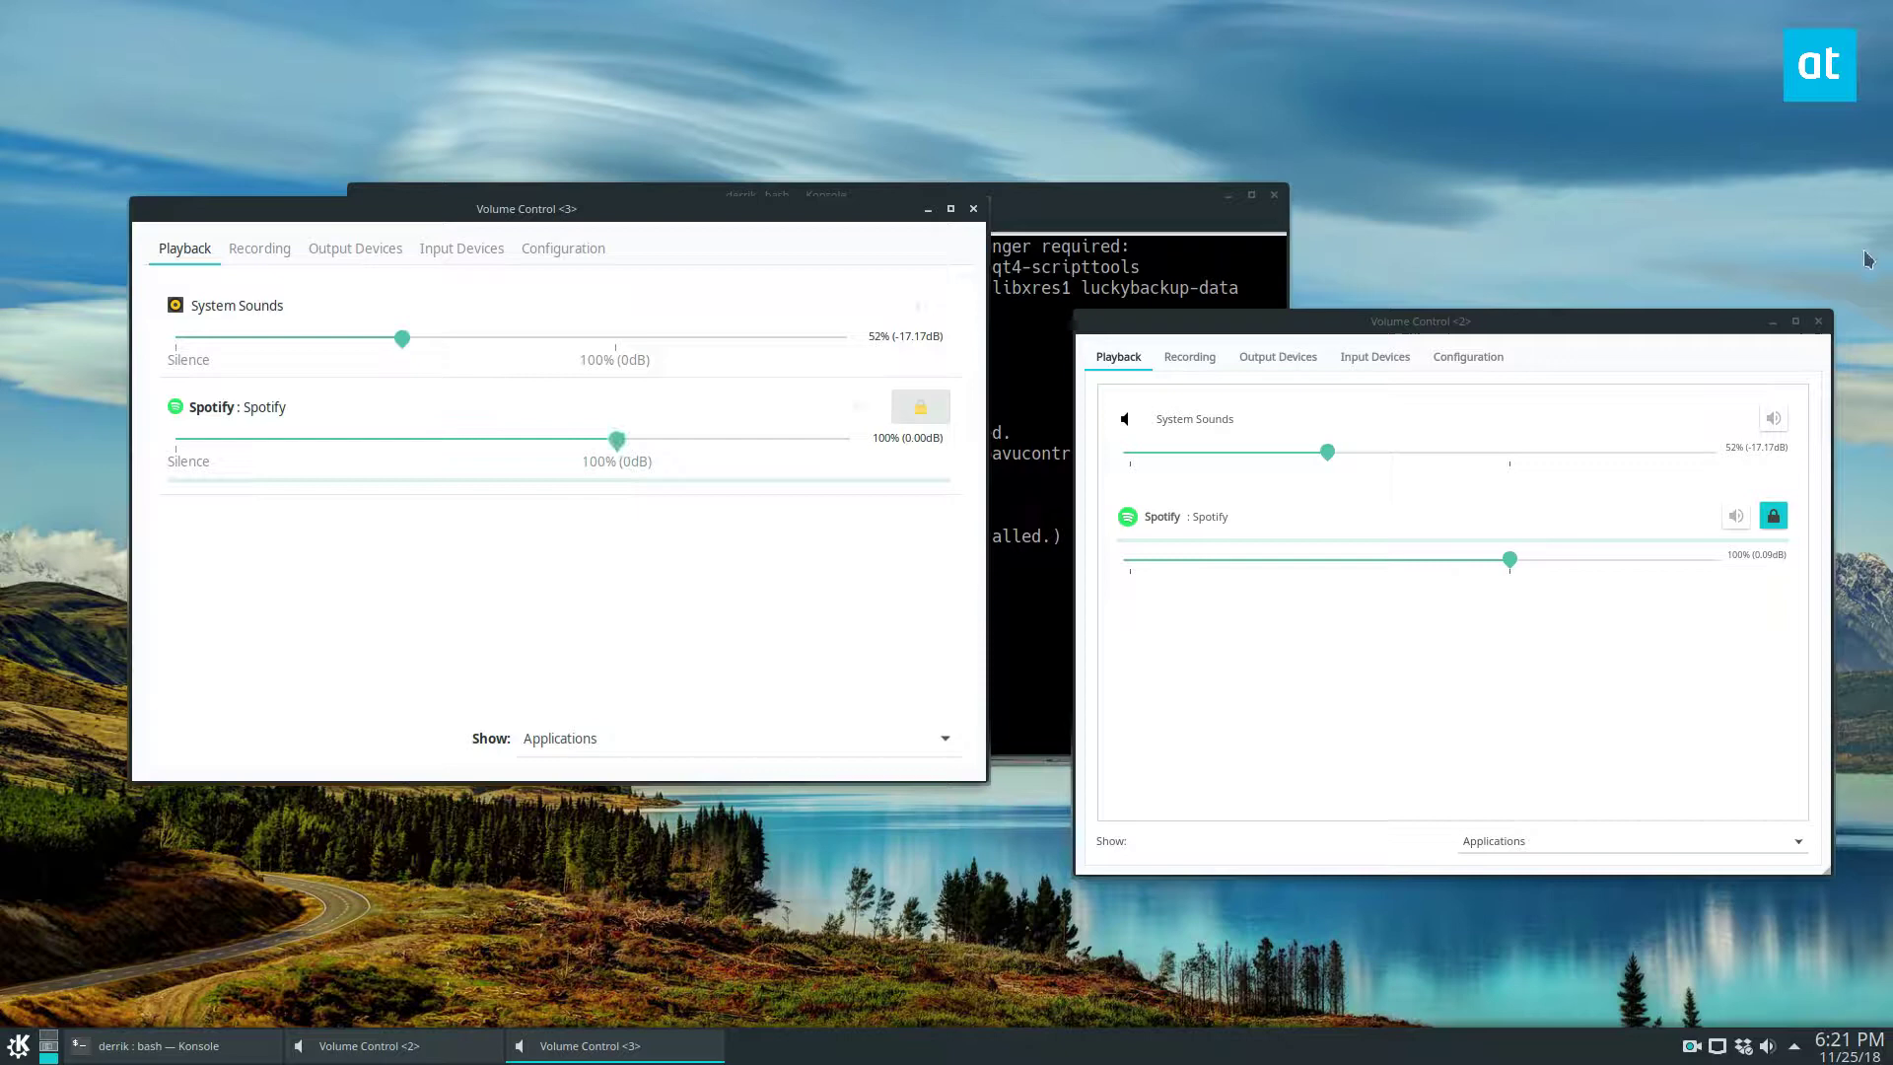
{"action": "left_click", "coordinate": [1819, 324]}
Step: Check the screen recorder's source, channel lock and mute on Recording, leave them unchanged, then show Output Devices
{"action": "left_click", "coordinate": [252, 249]}
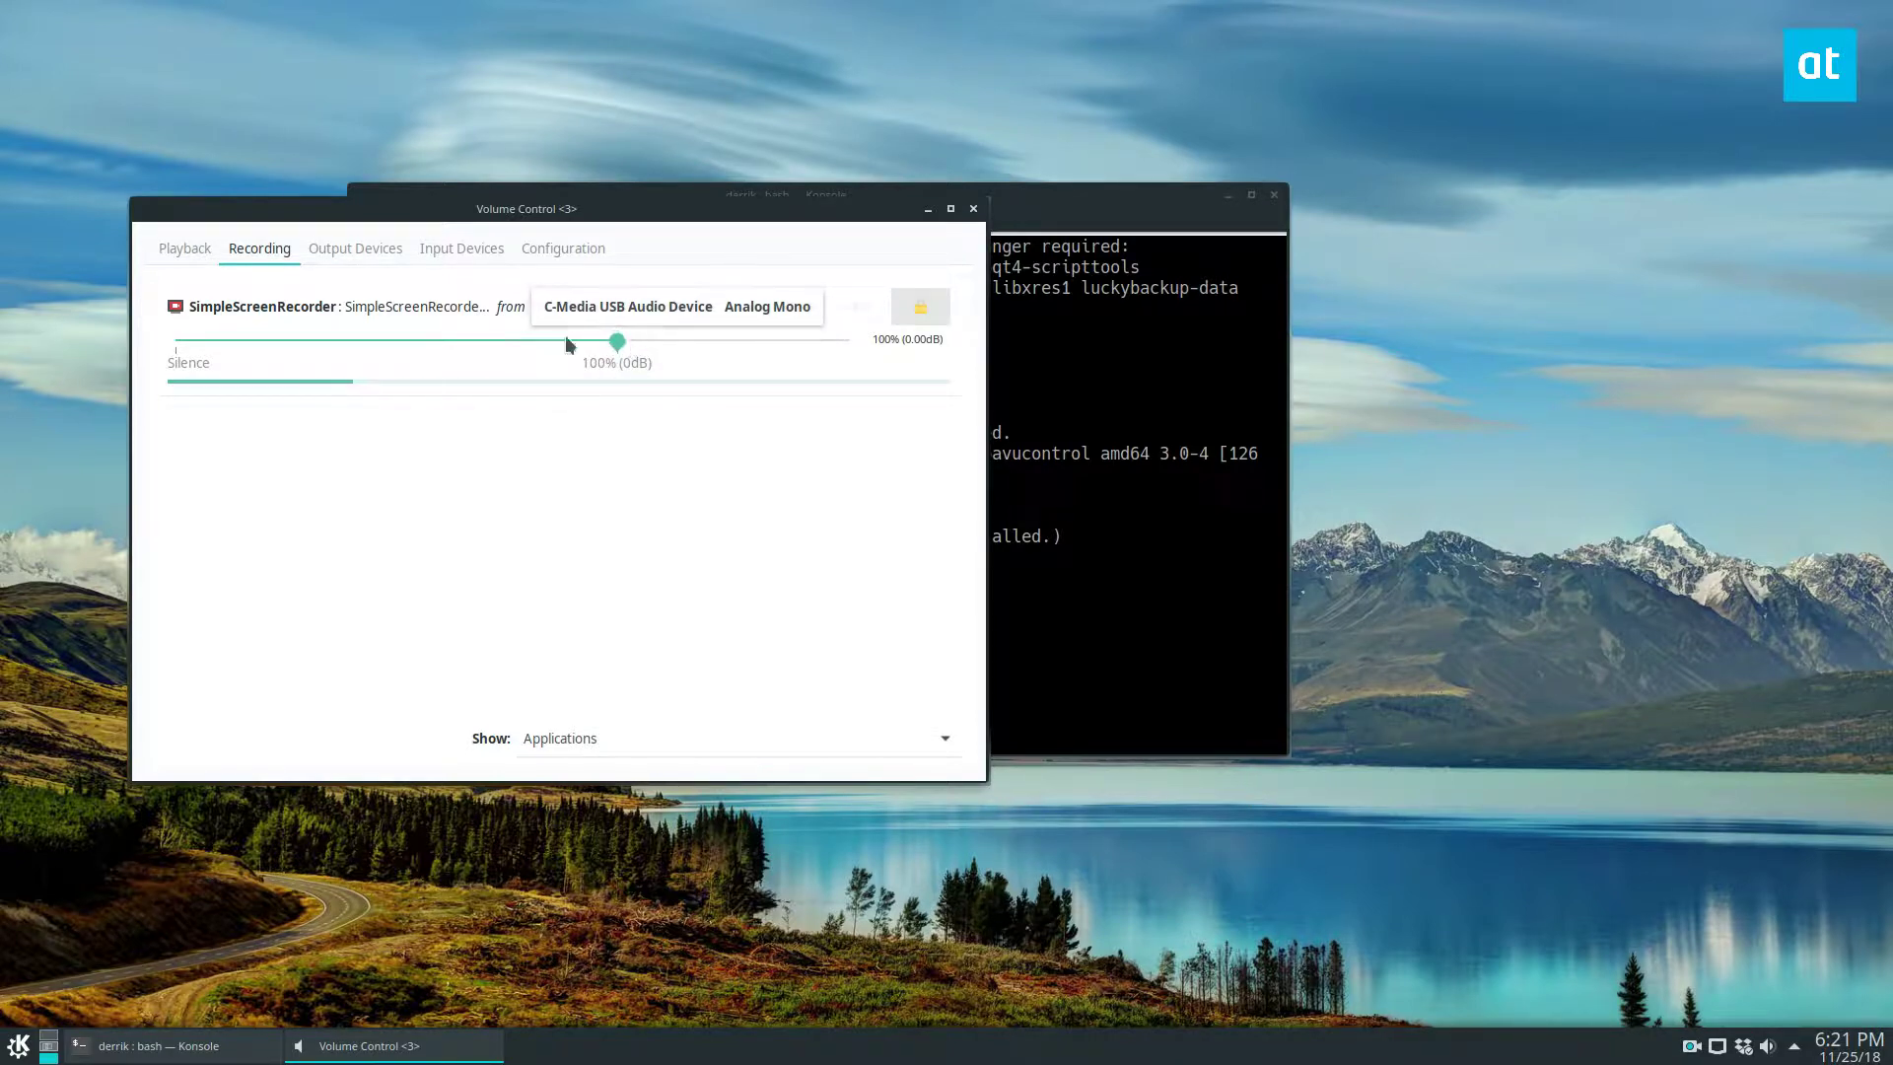
{"action": "left_click", "coordinate": [648, 312]}
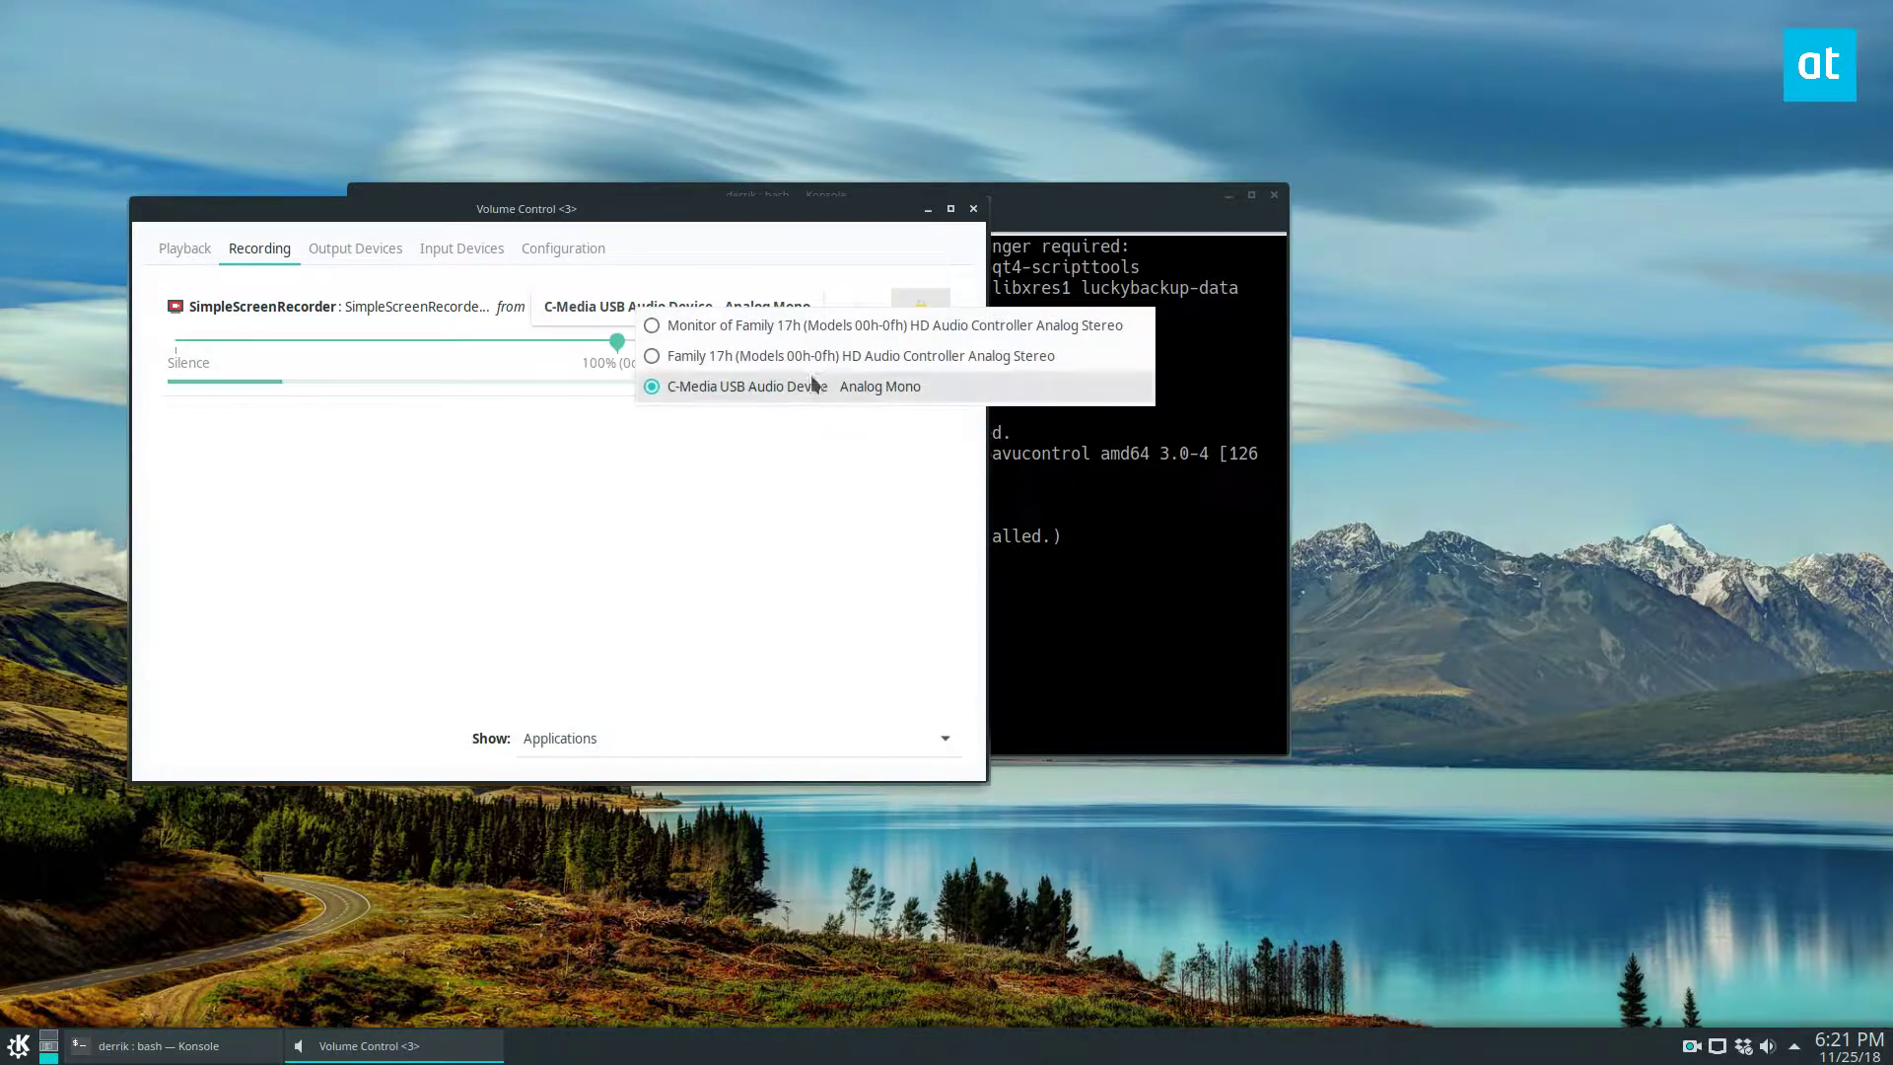
{"action": "left_click", "coordinate": [588, 536]}
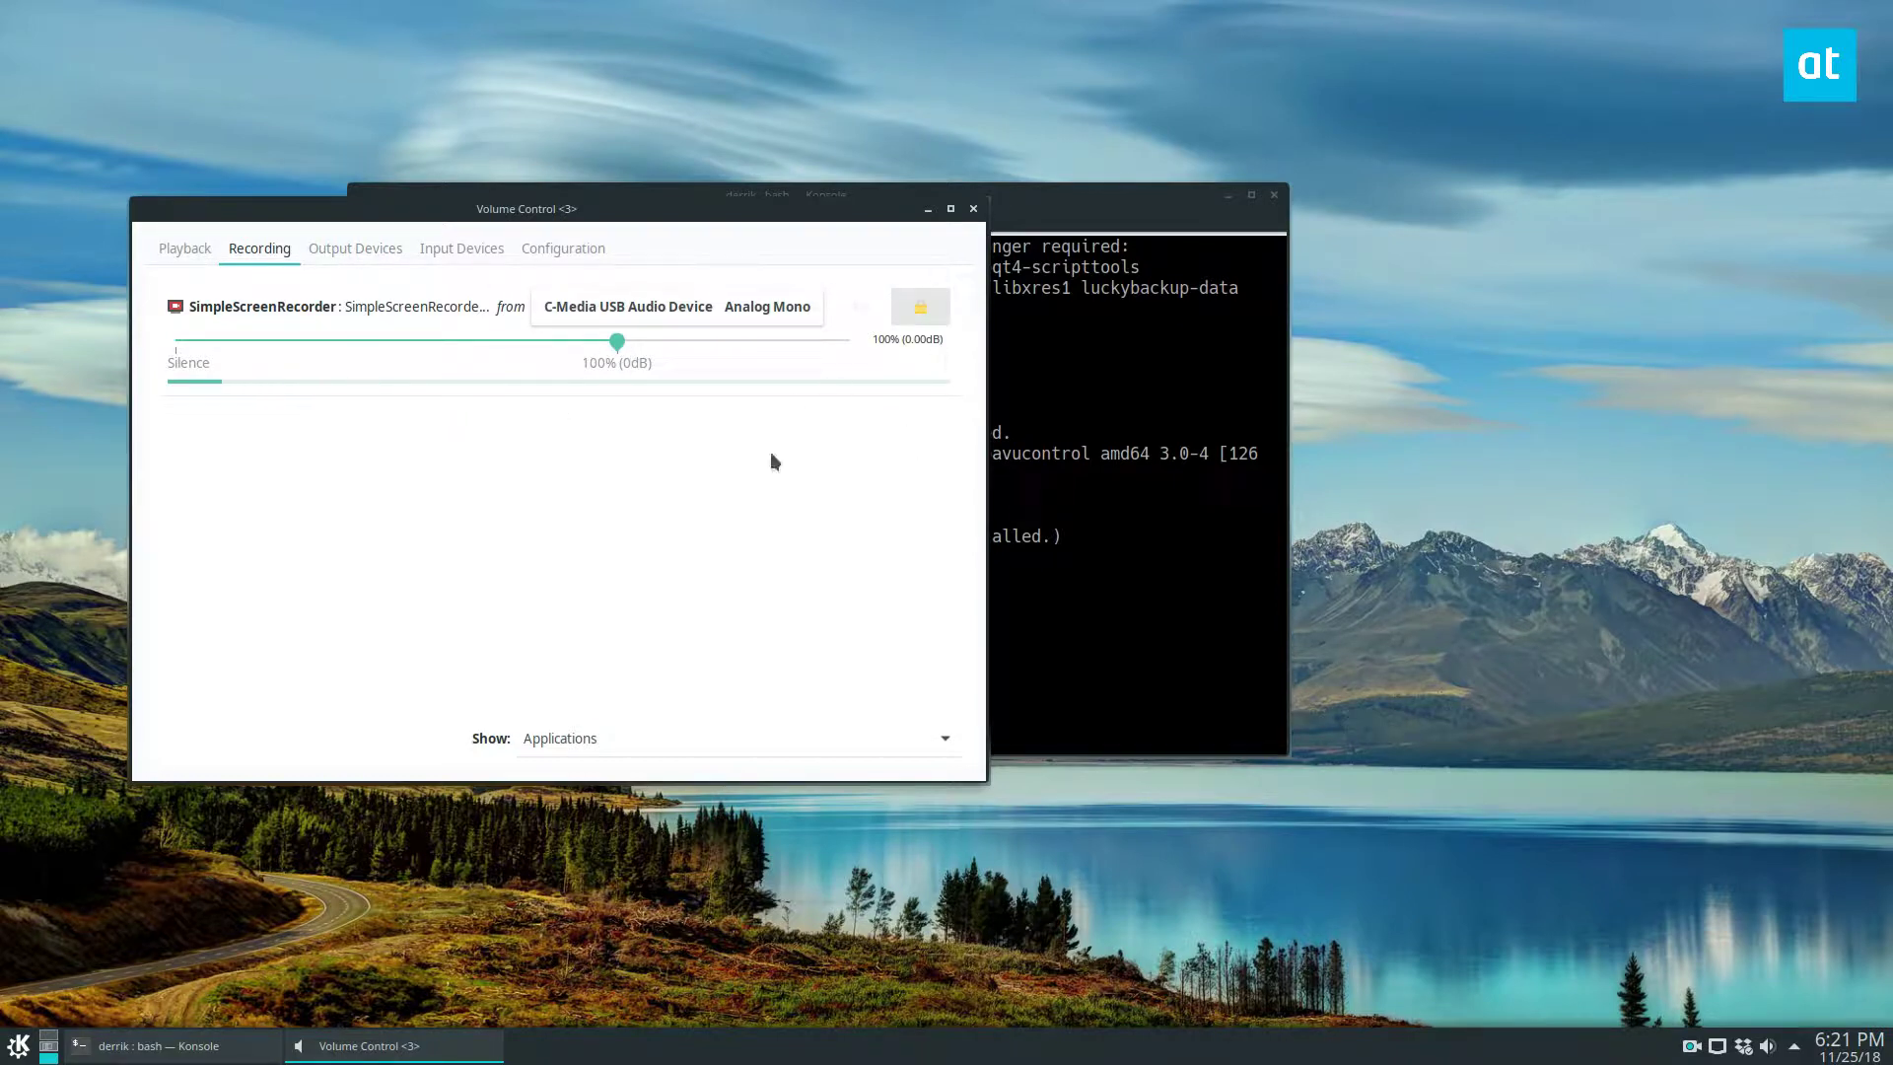
{"action": "left_click", "coordinate": [936, 311]}
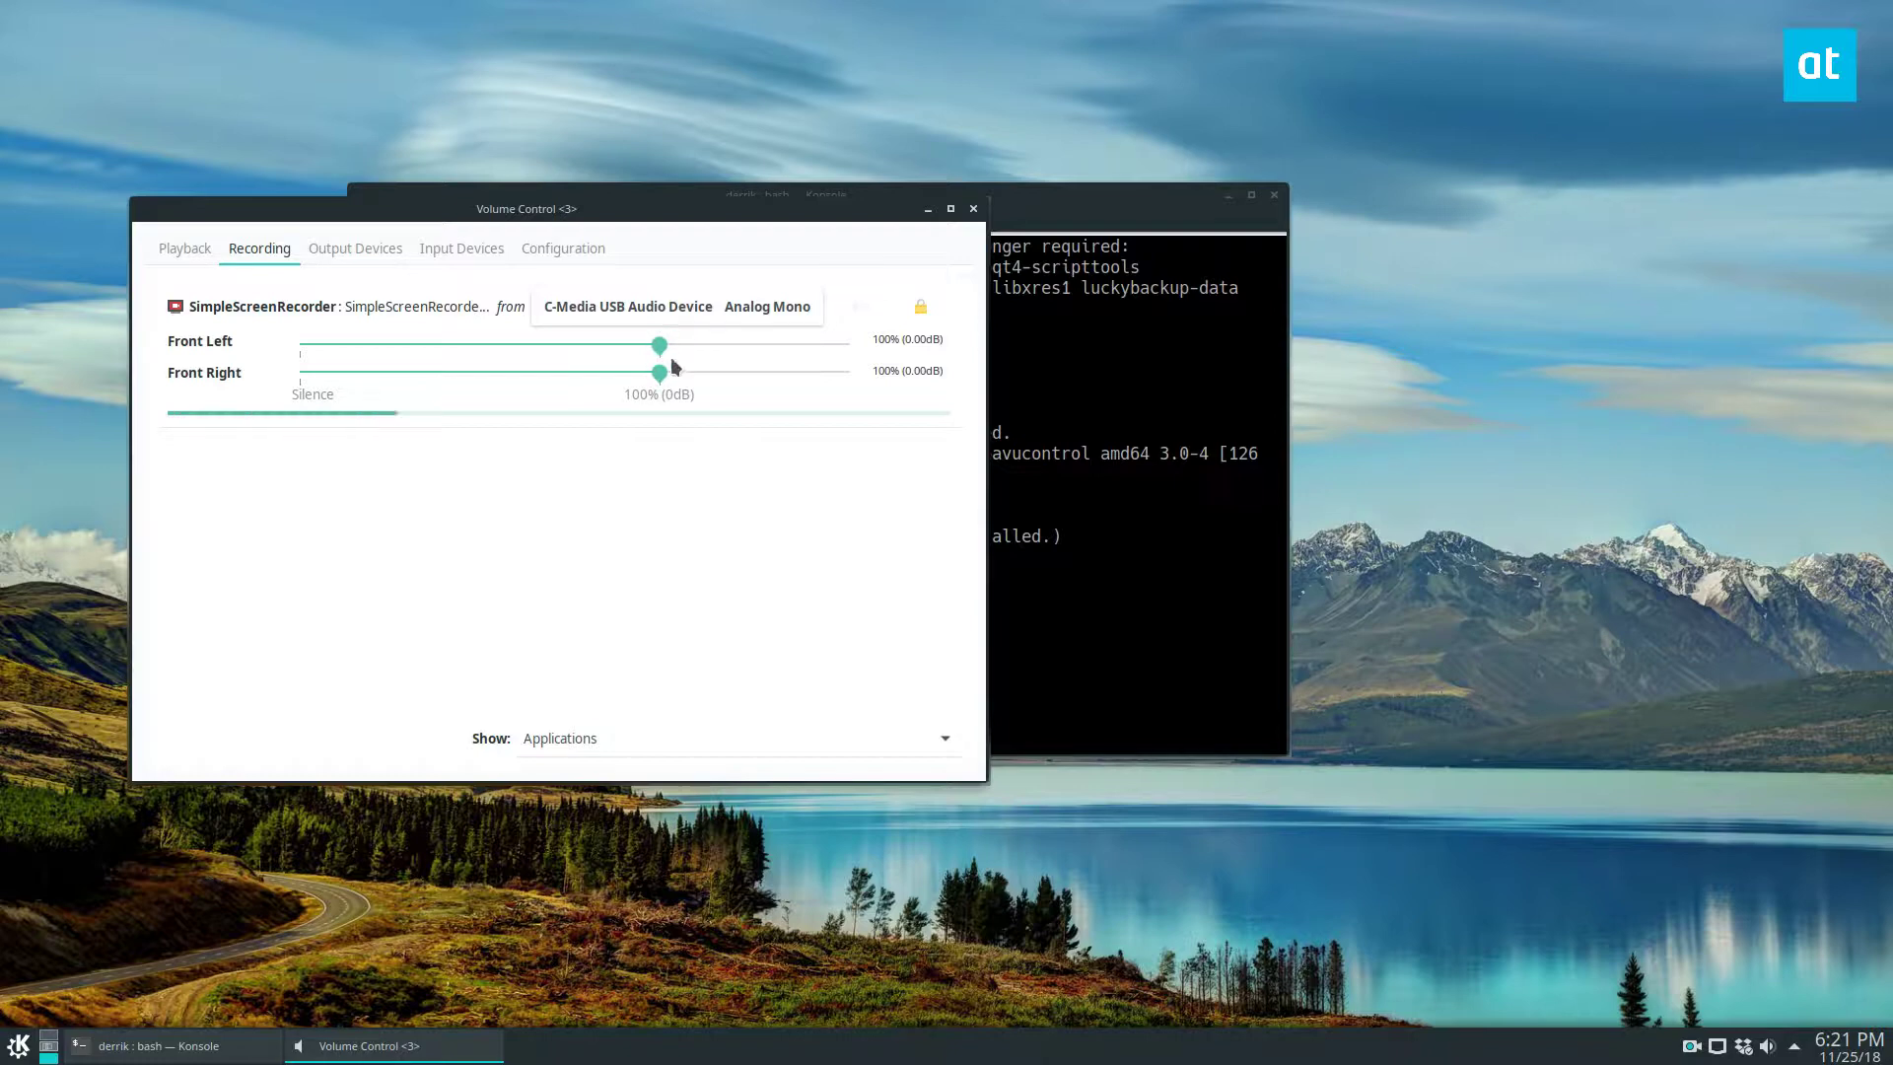
{"action": "left_click", "coordinate": [917, 308]}
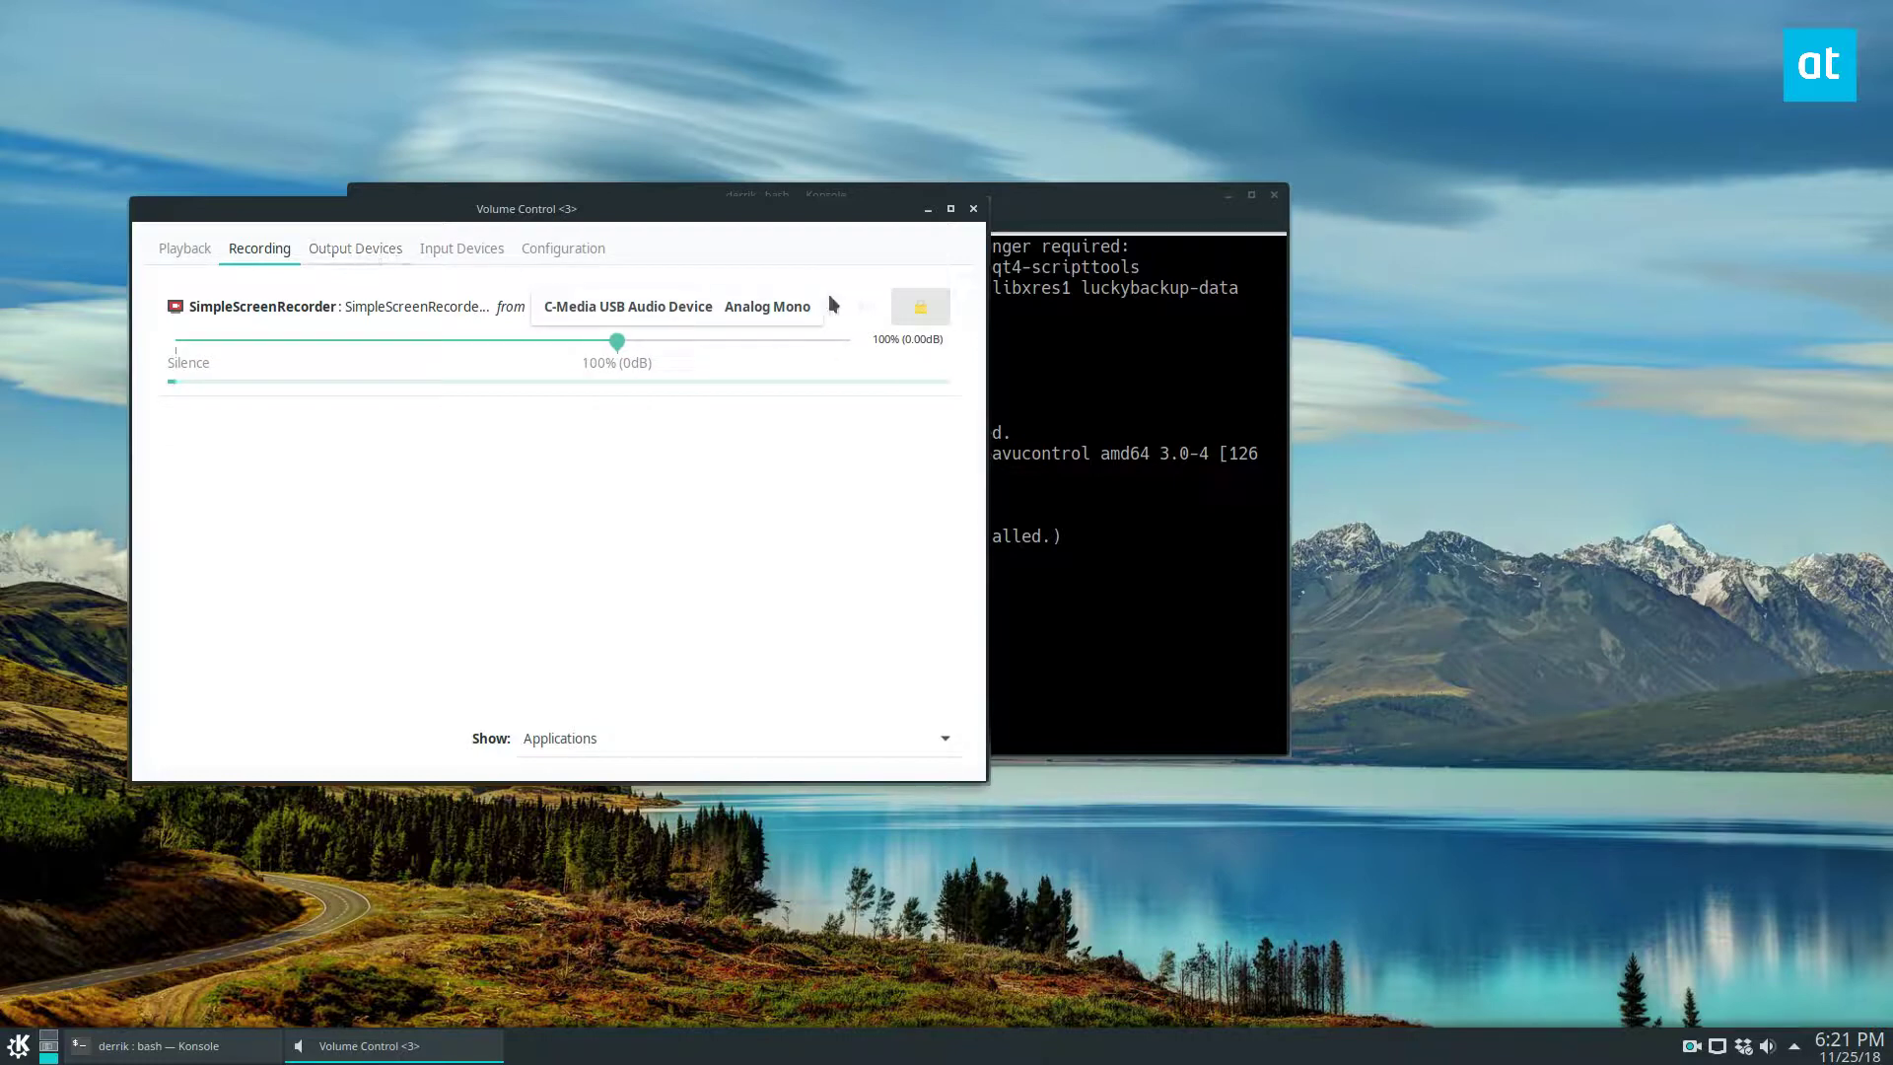
{"action": "left_click", "coordinate": [863, 308]}
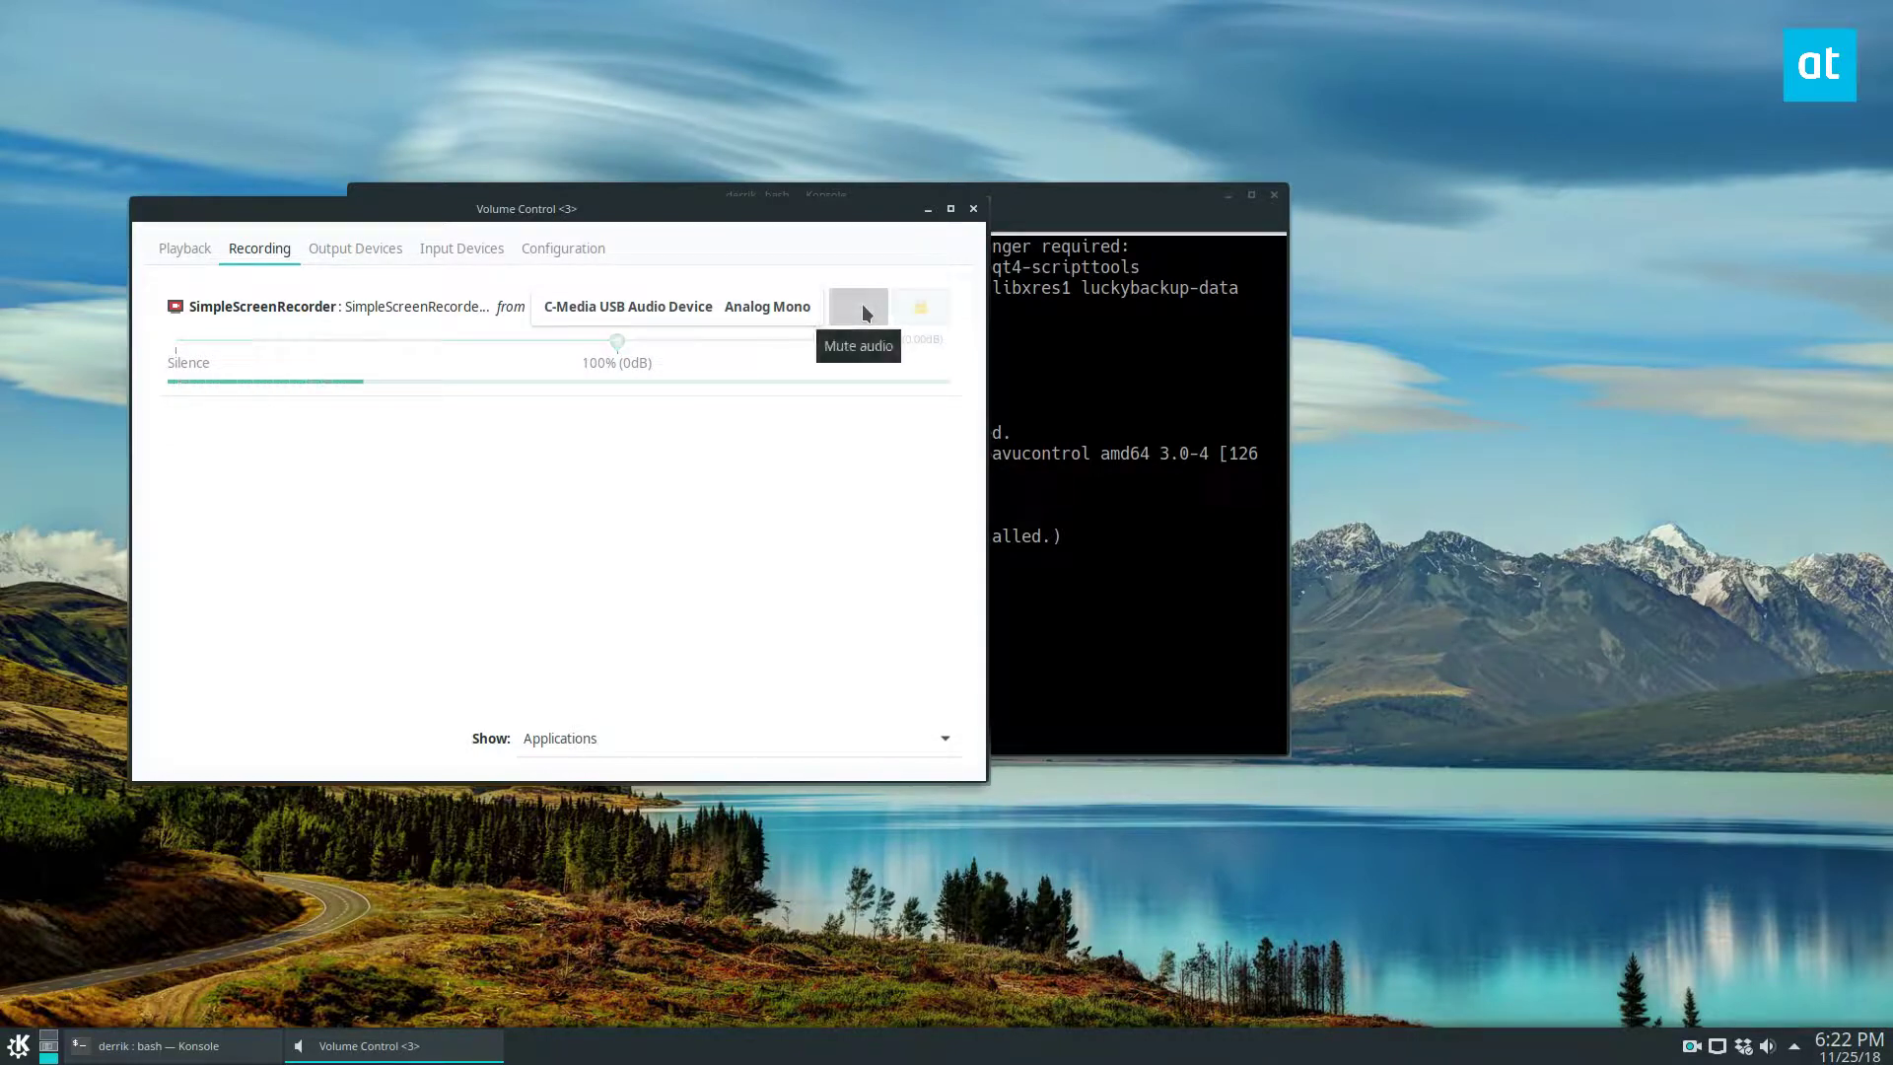
{"action": "left_click", "coordinate": [861, 306]}
{"action": "left_click", "coordinate": [340, 248]}
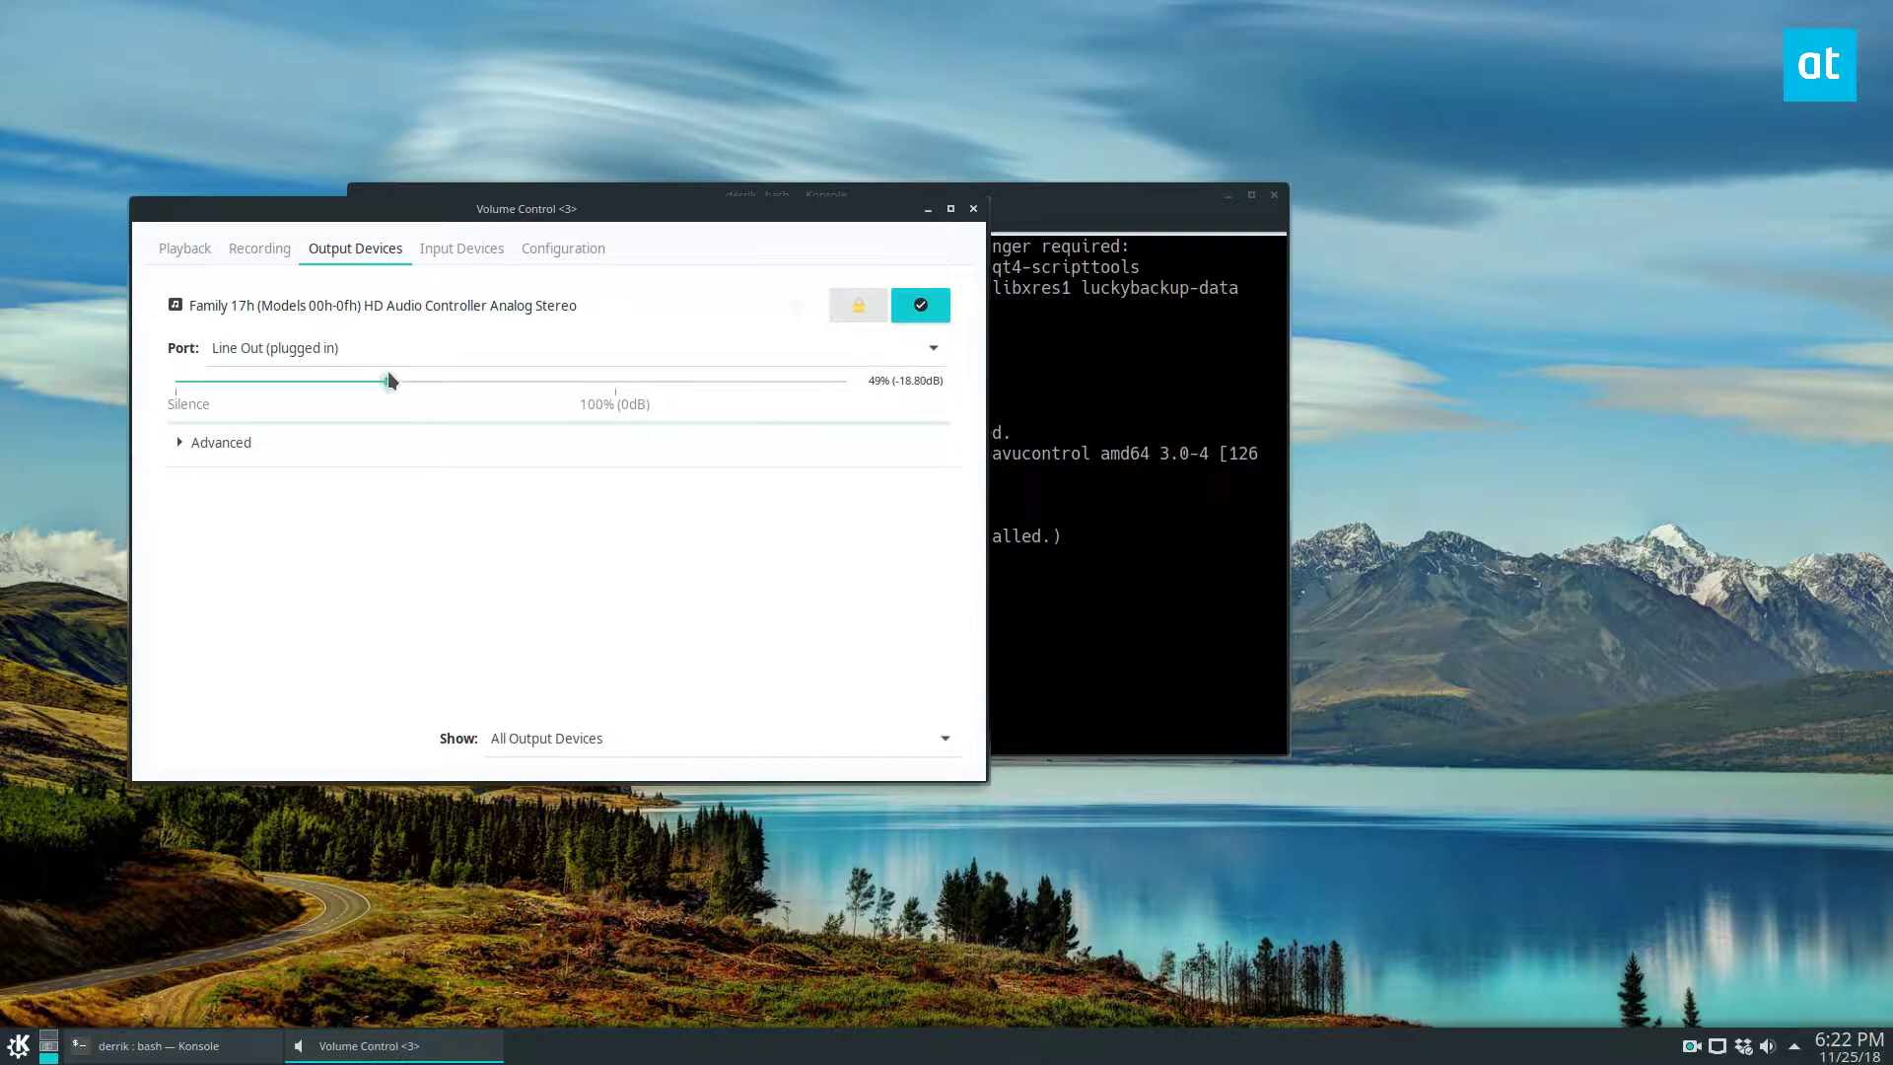
Step: Set the Family 17h line-out volume to 50% and expand Advanced to show Latency offset
{"action": "left_click_drag", "start_coordinate": [388, 371], "coordinate": [618, 380]}
{"action": "left_click", "coordinate": [187, 446]}
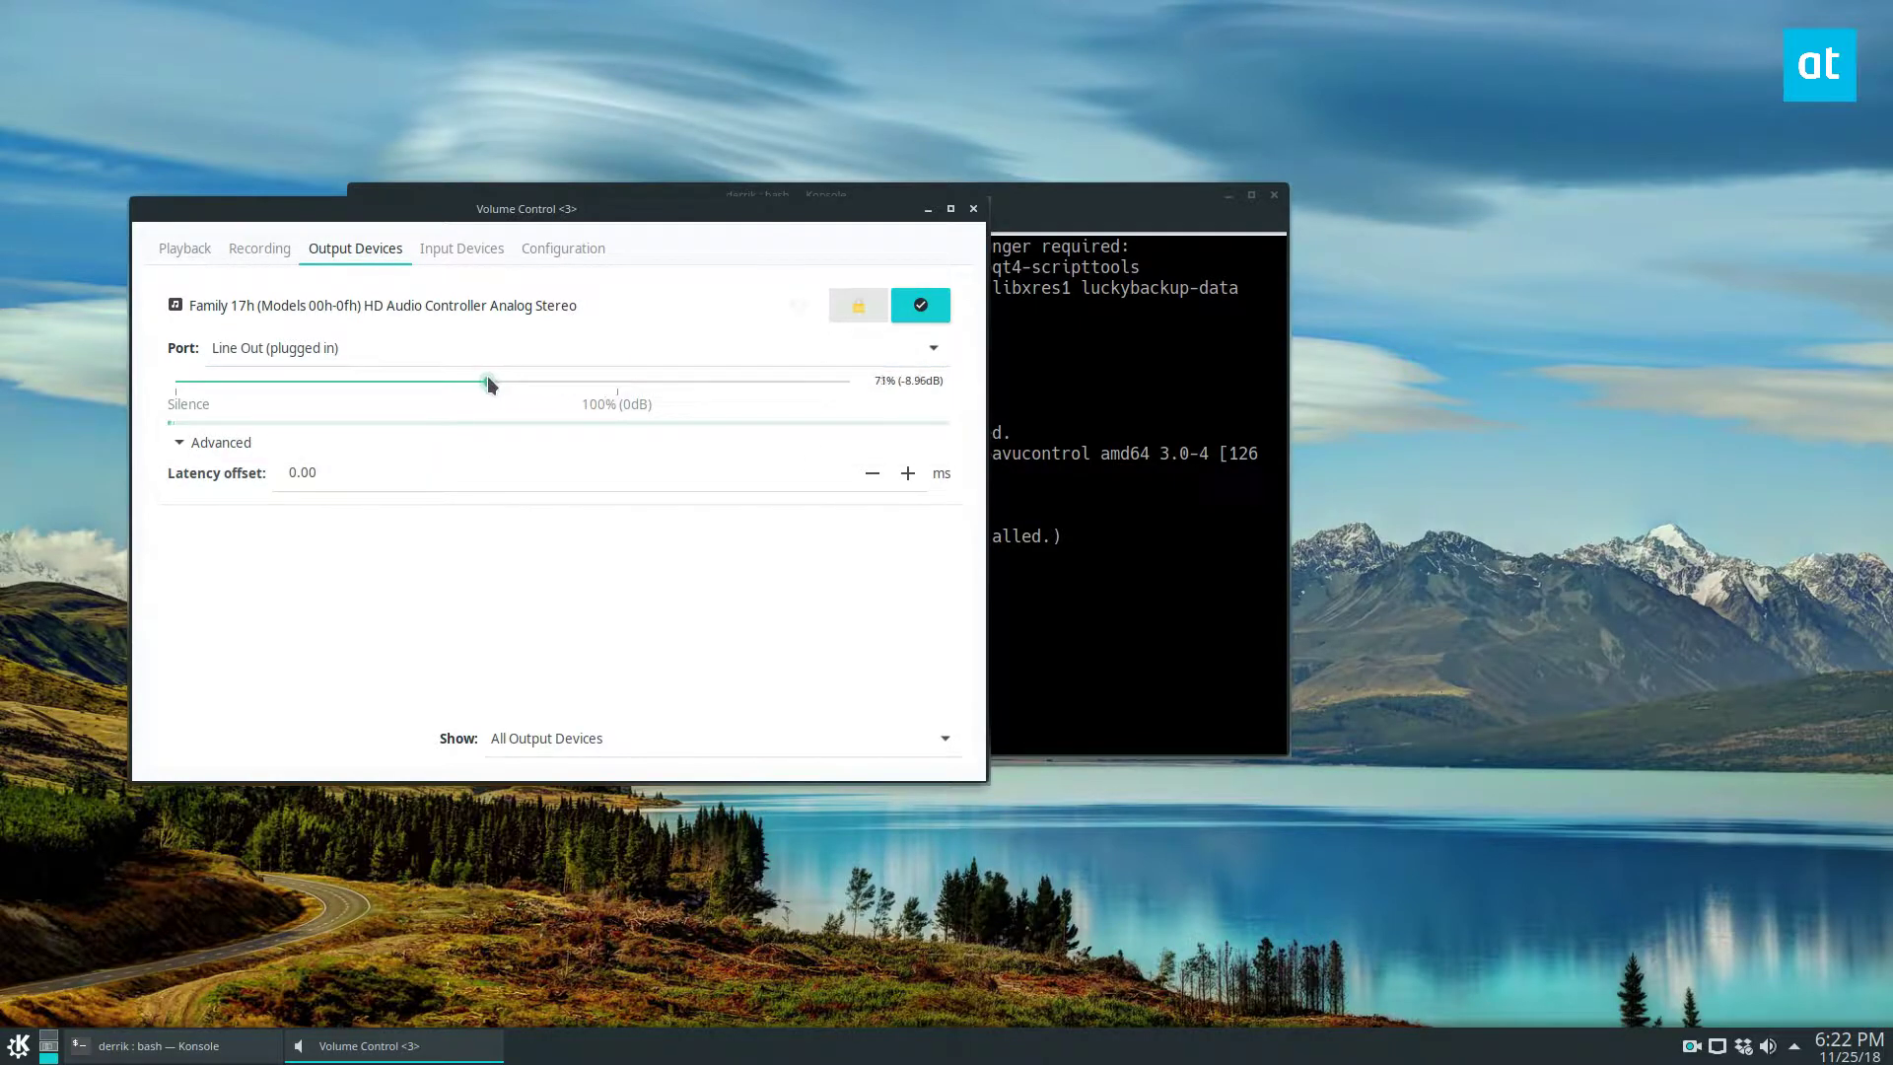
{"action": "left_click_drag", "start_coordinate": [489, 384], "coordinate": [395, 380]}
Step: On Input Devices, raise the Family 17h microphone from 16% to about 70%, then go to Configuration
{"action": "left_click", "coordinate": [477, 244]}
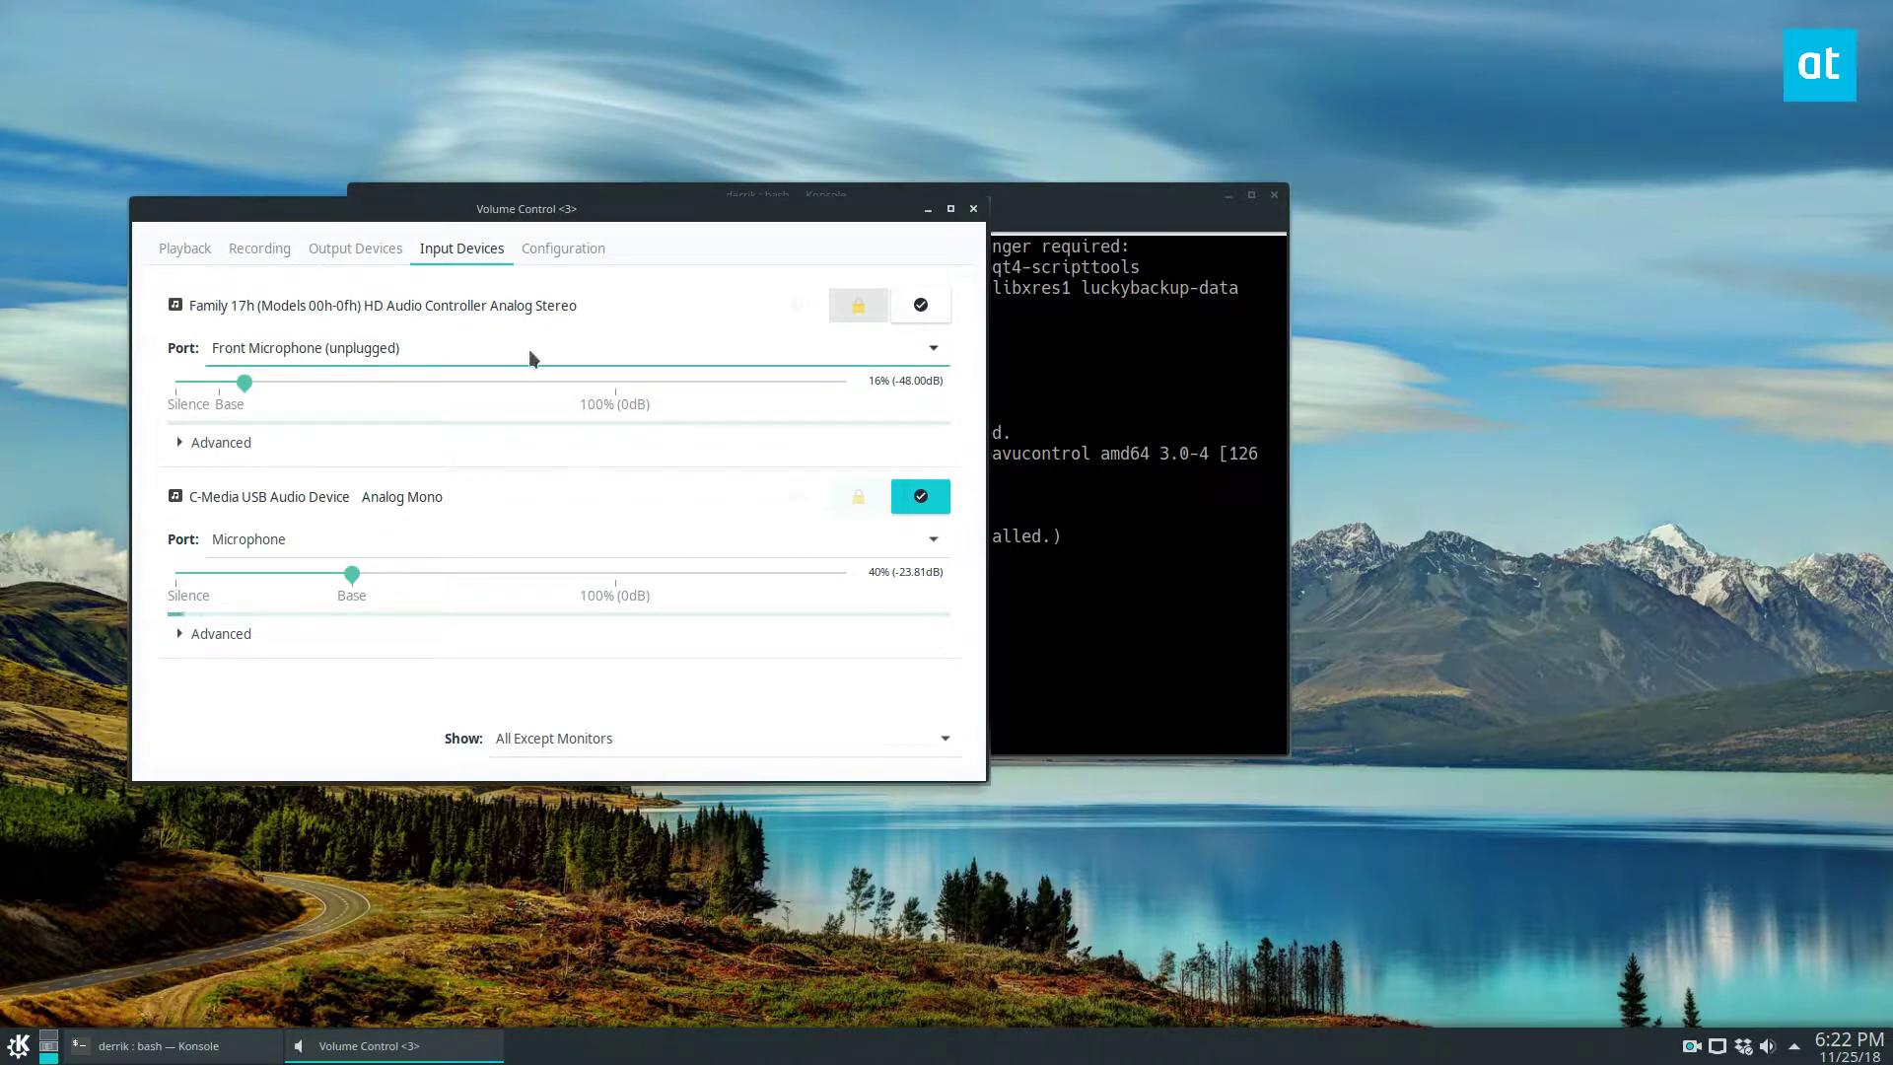
{"action": "left_click_drag", "start_coordinate": [244, 390], "coordinate": [480, 386]}
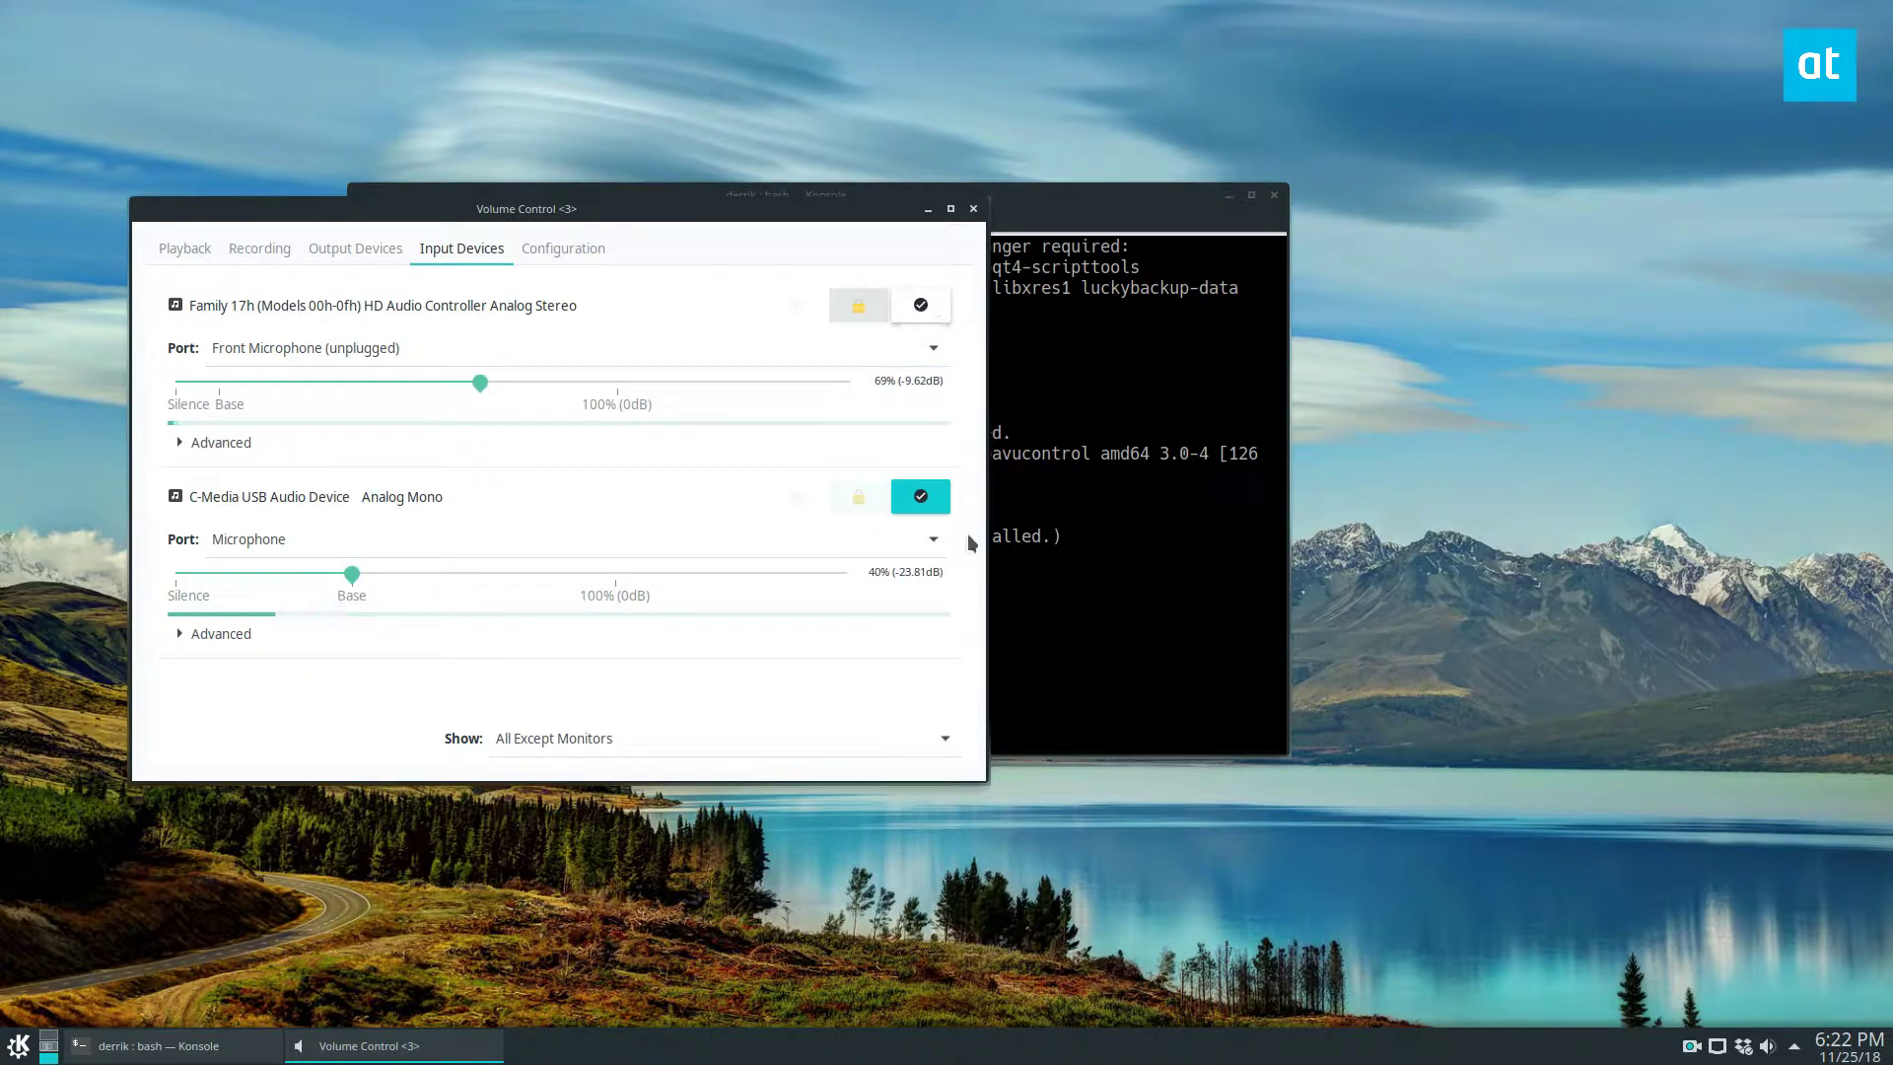
{"action": "left_click", "coordinate": [560, 250]}
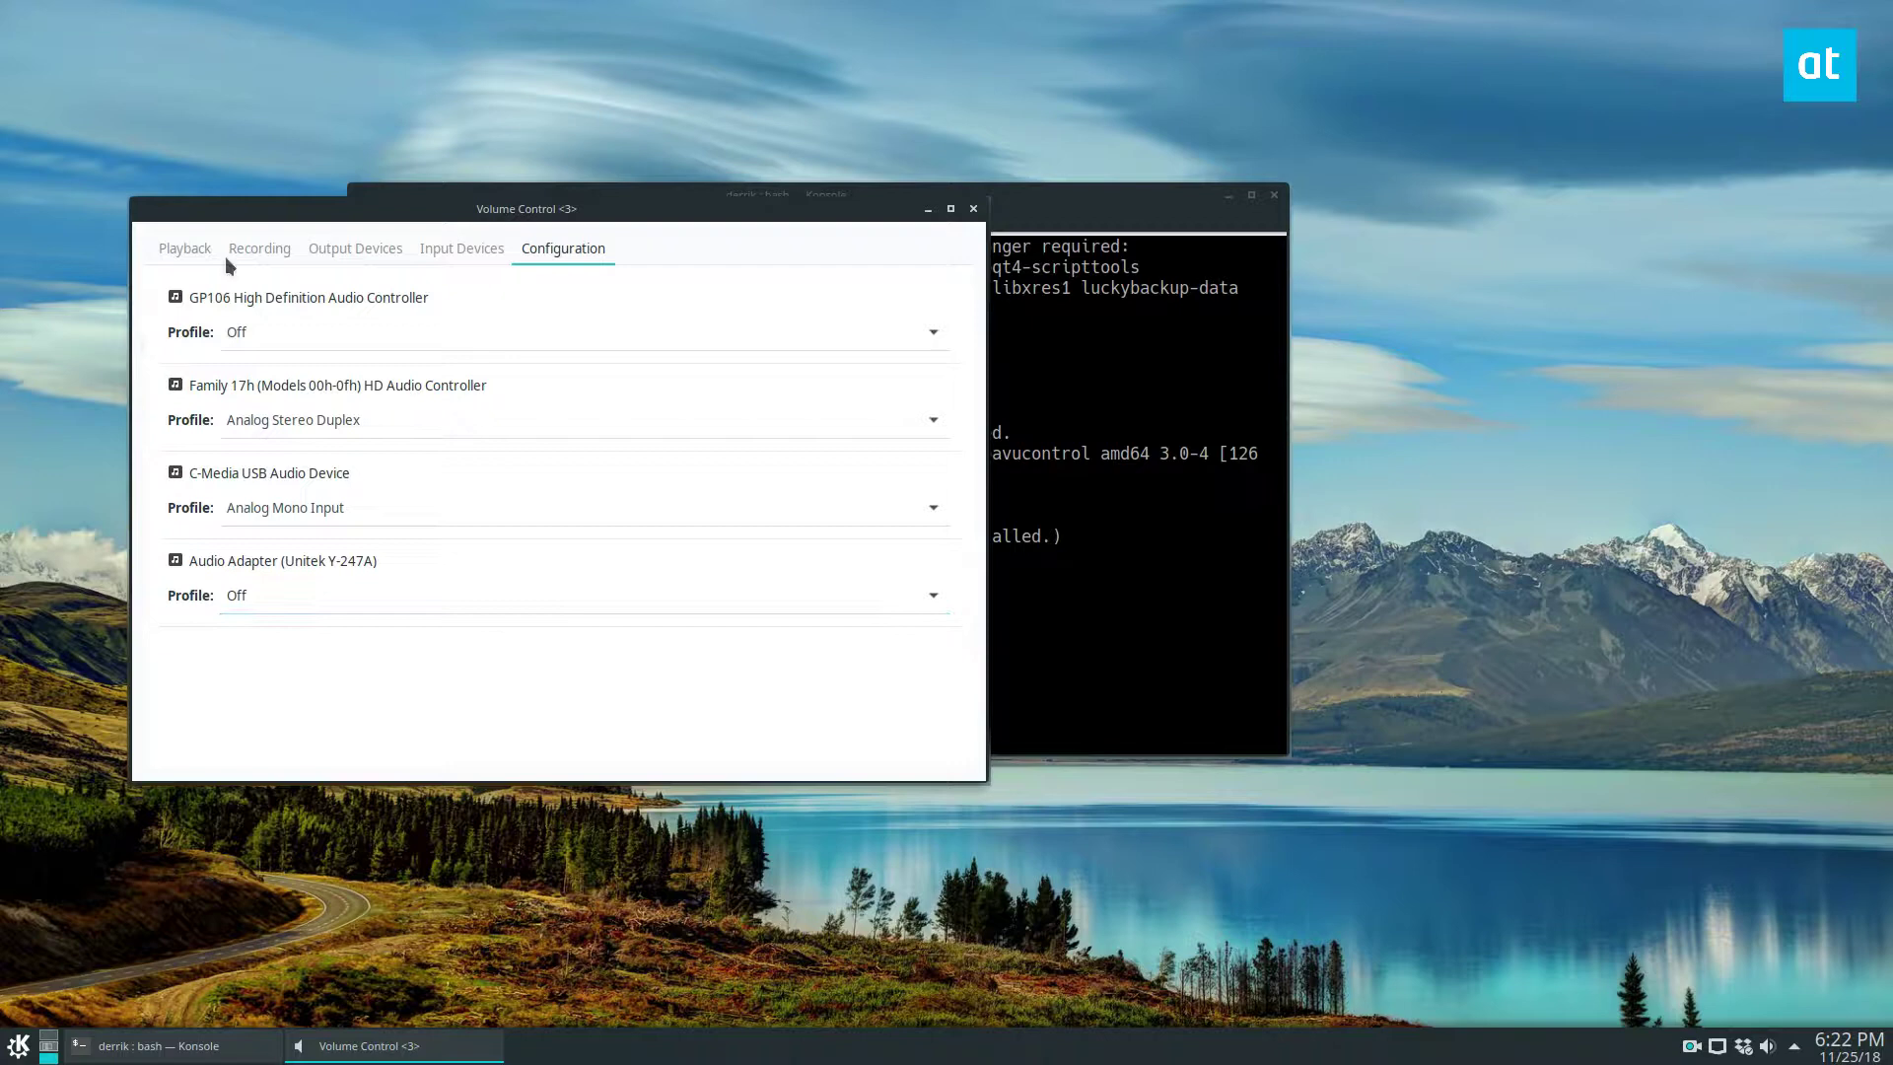
Step: Move the window down-right and browse the Audio Adapter, C-Media and Family 17h profile lists
{"action": "left_click_drag", "start_coordinate": [559, 229], "coordinate": [700, 320]}
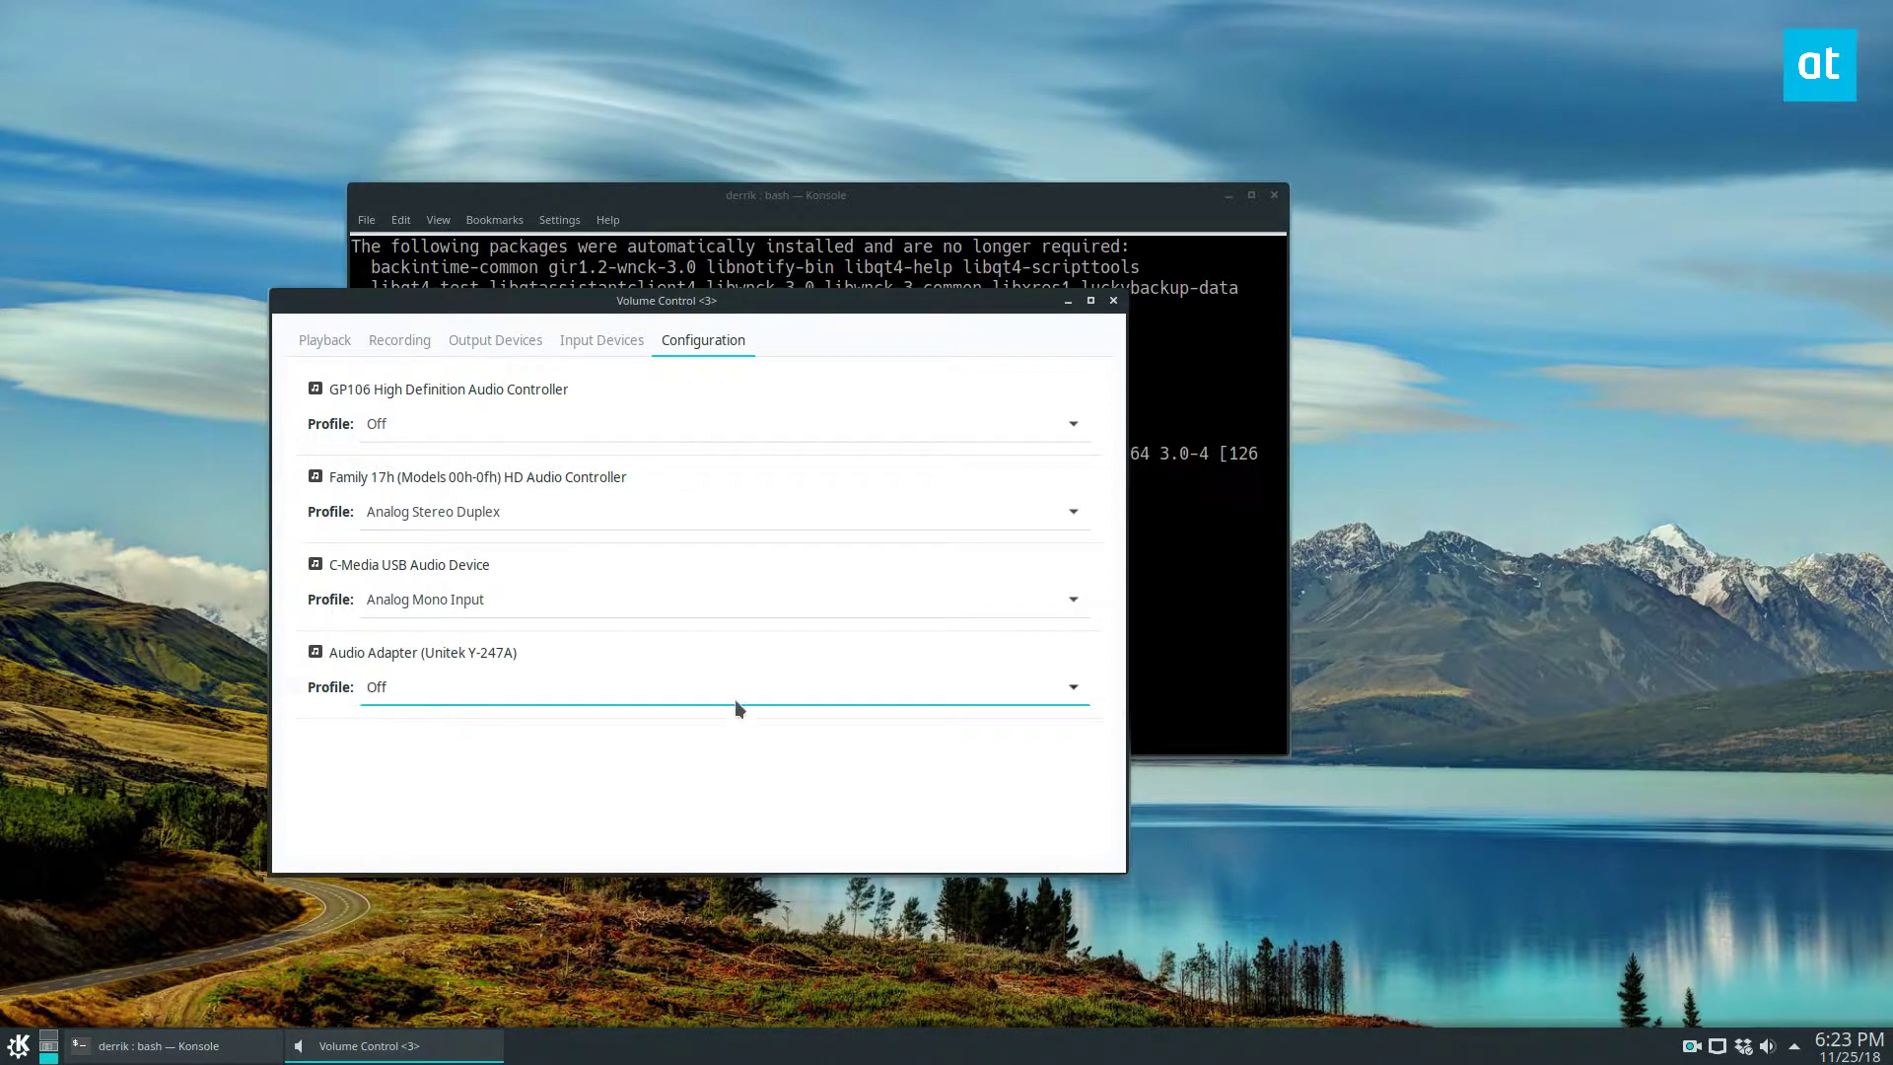
{"action": "left_click", "coordinate": [1071, 690]}
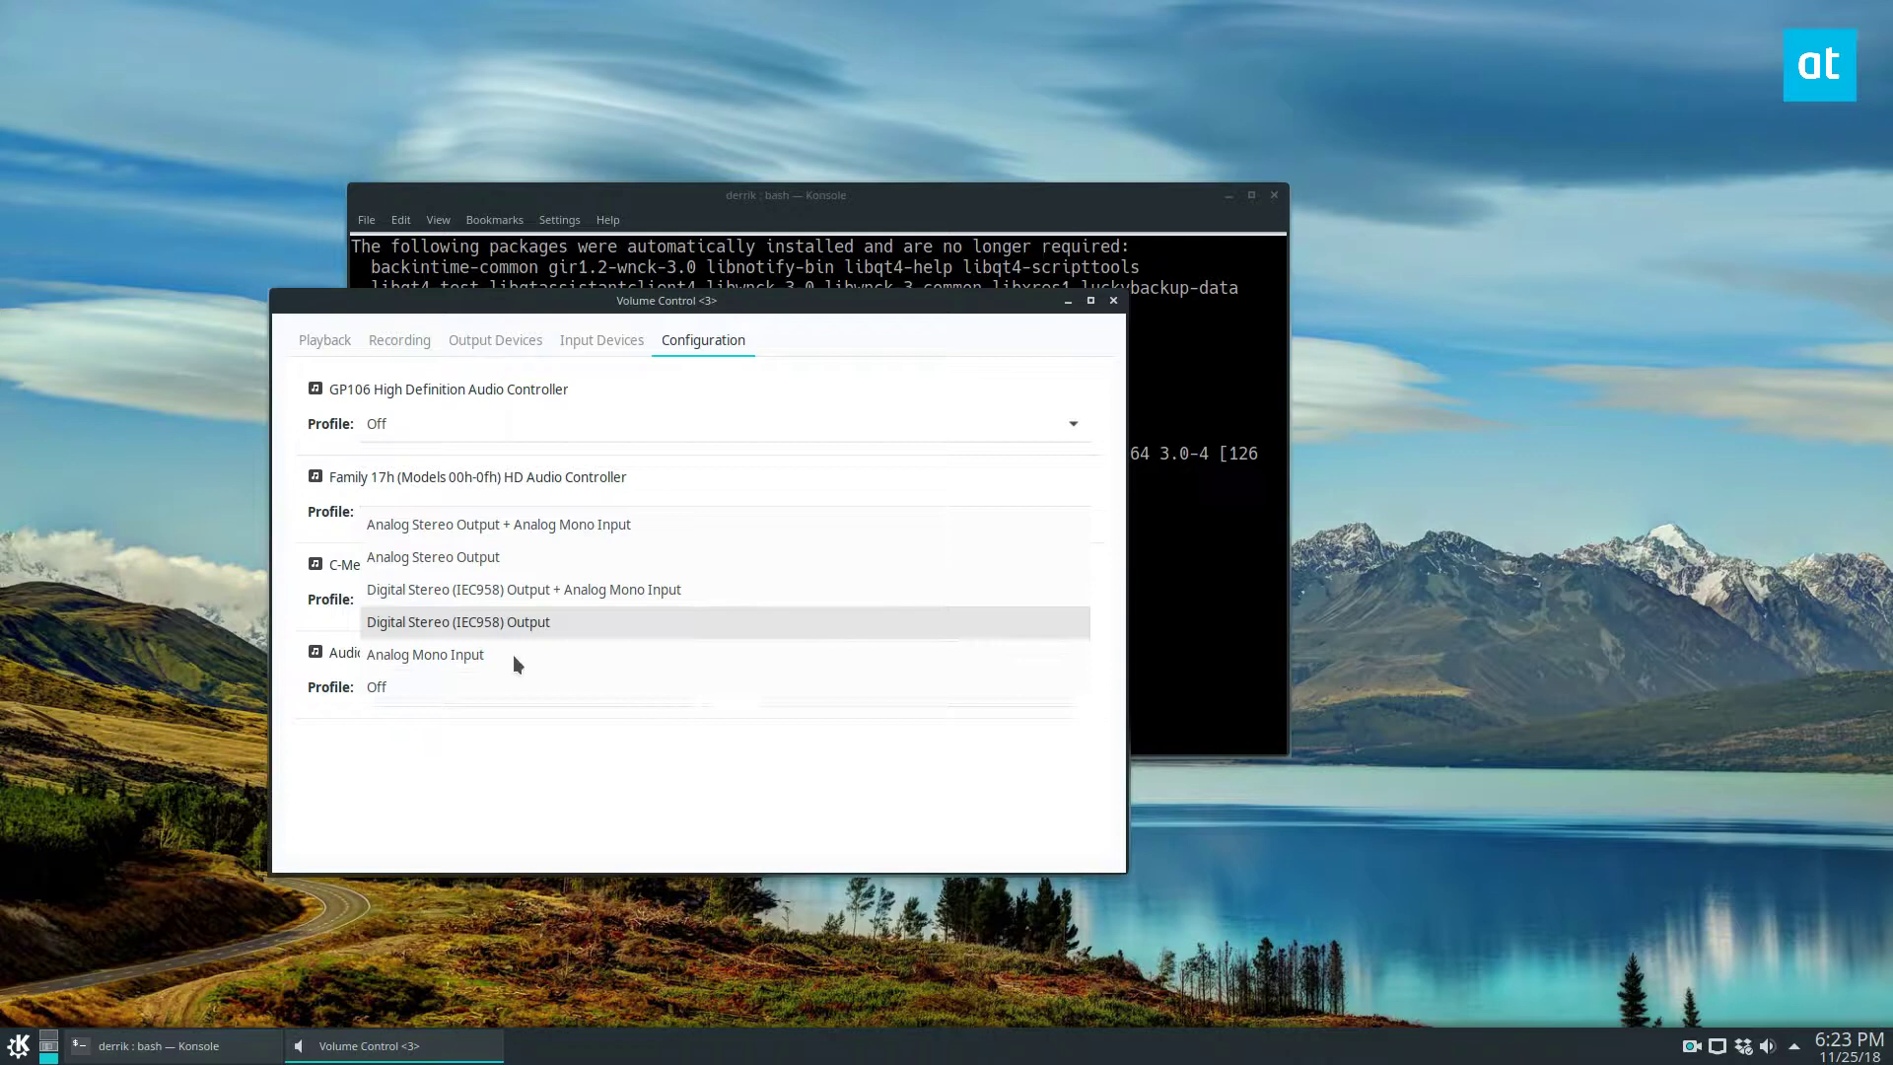
{"action": "left_click", "coordinate": [411, 824]}
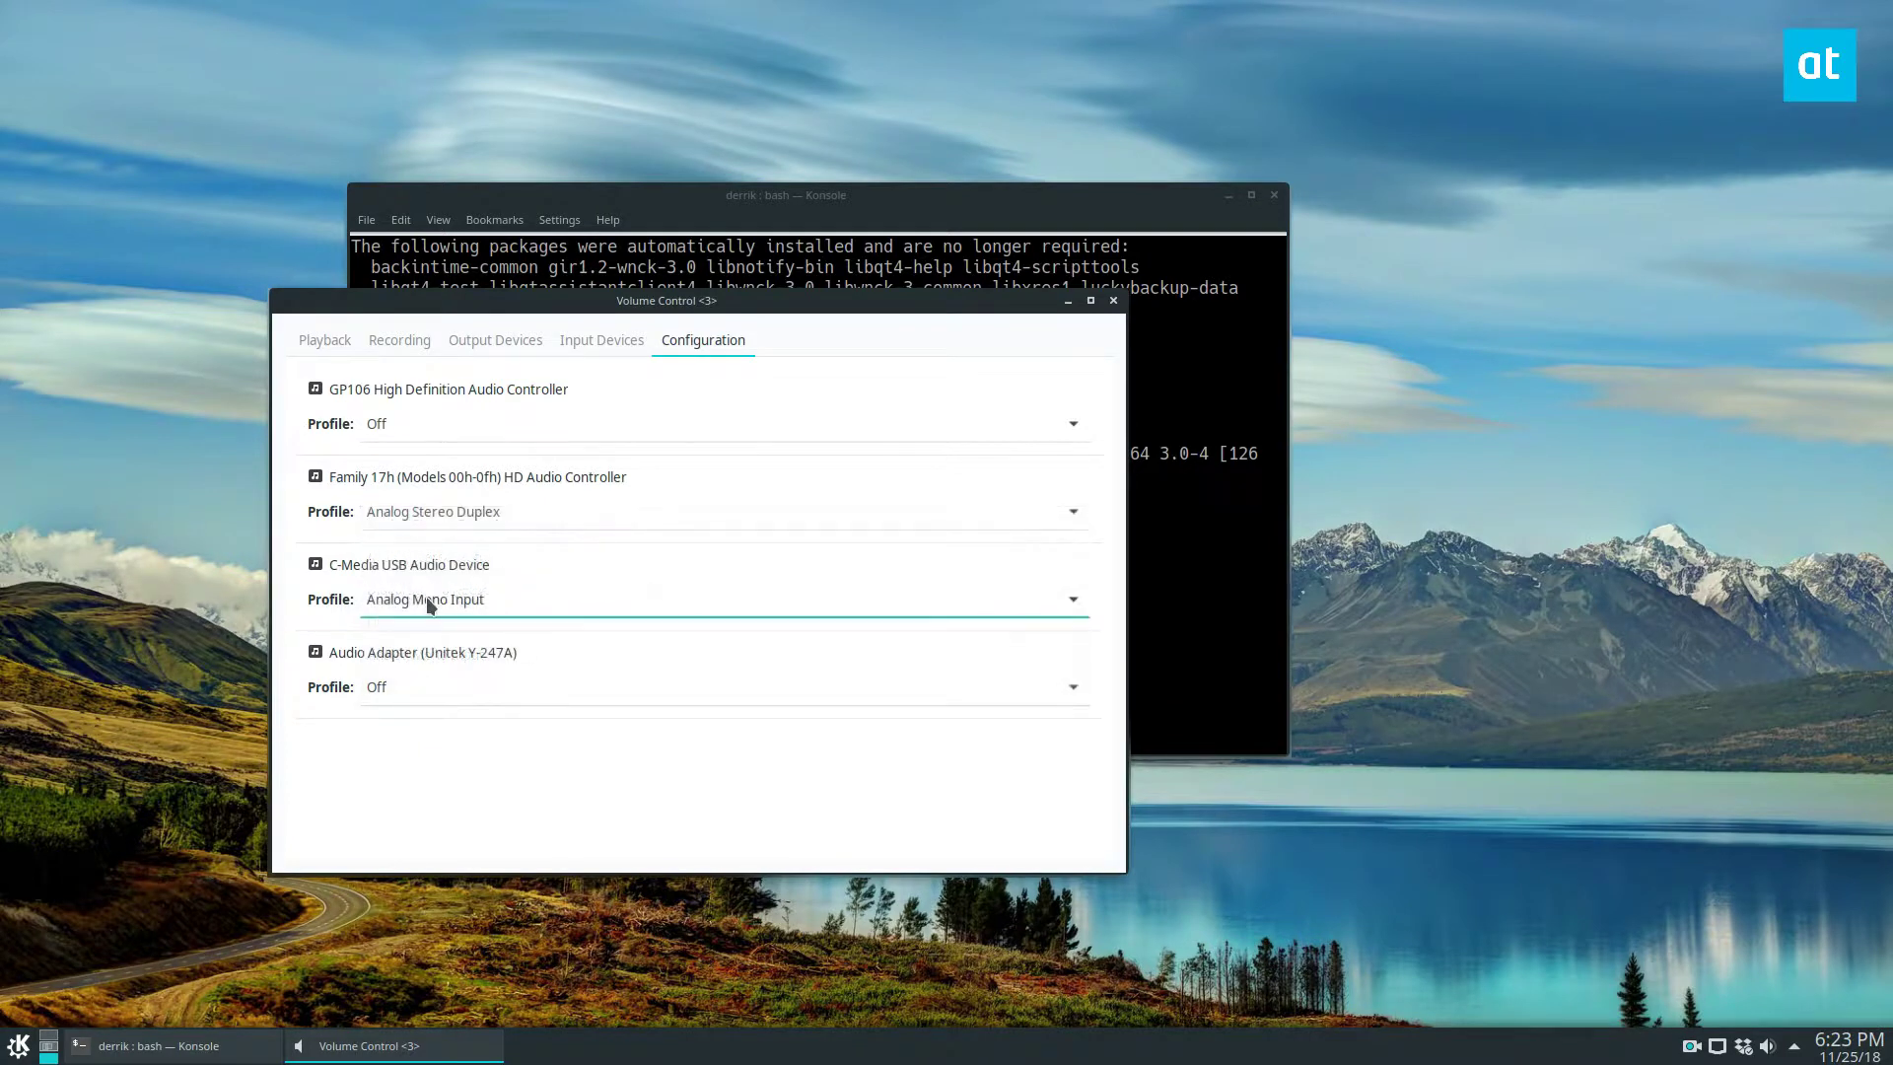
{"action": "left_click", "coordinate": [524, 613]}
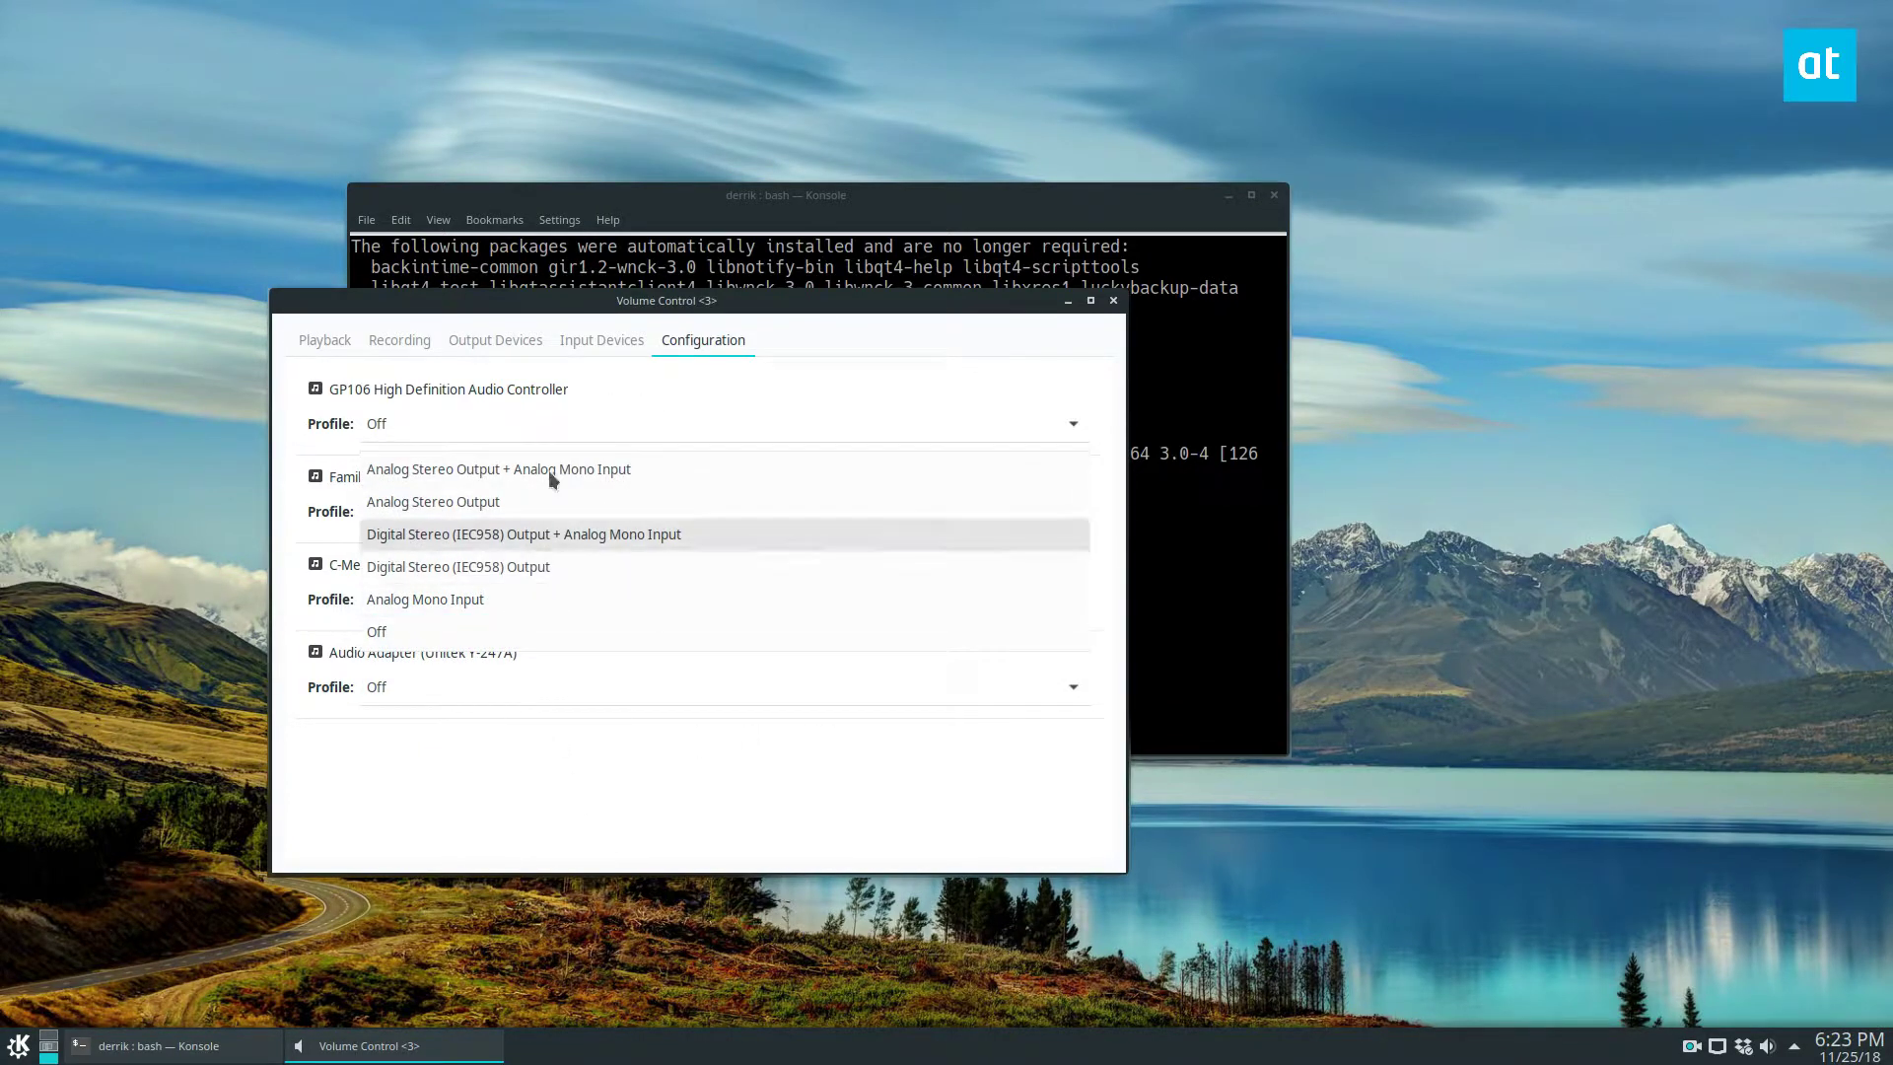
{"action": "left_click", "coordinate": [787, 777]}
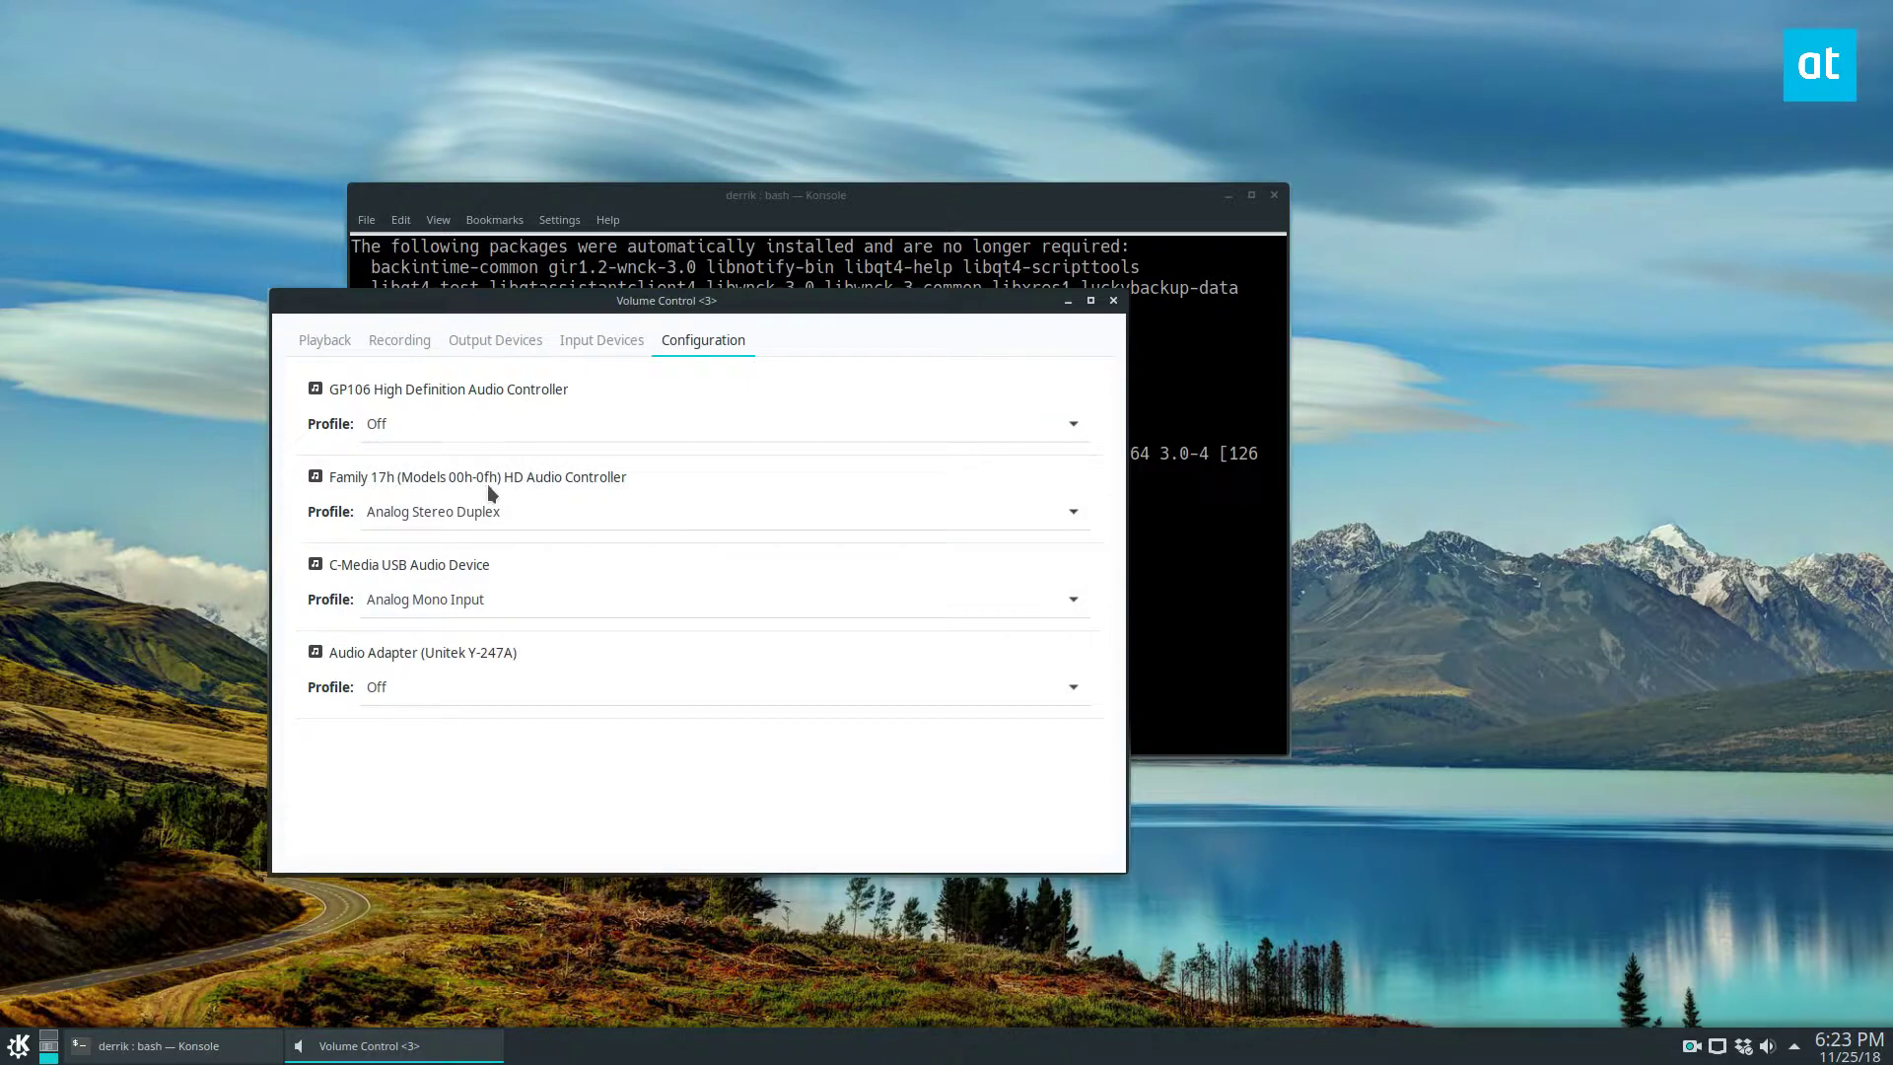
{"action": "left_click", "coordinate": [468, 518]}
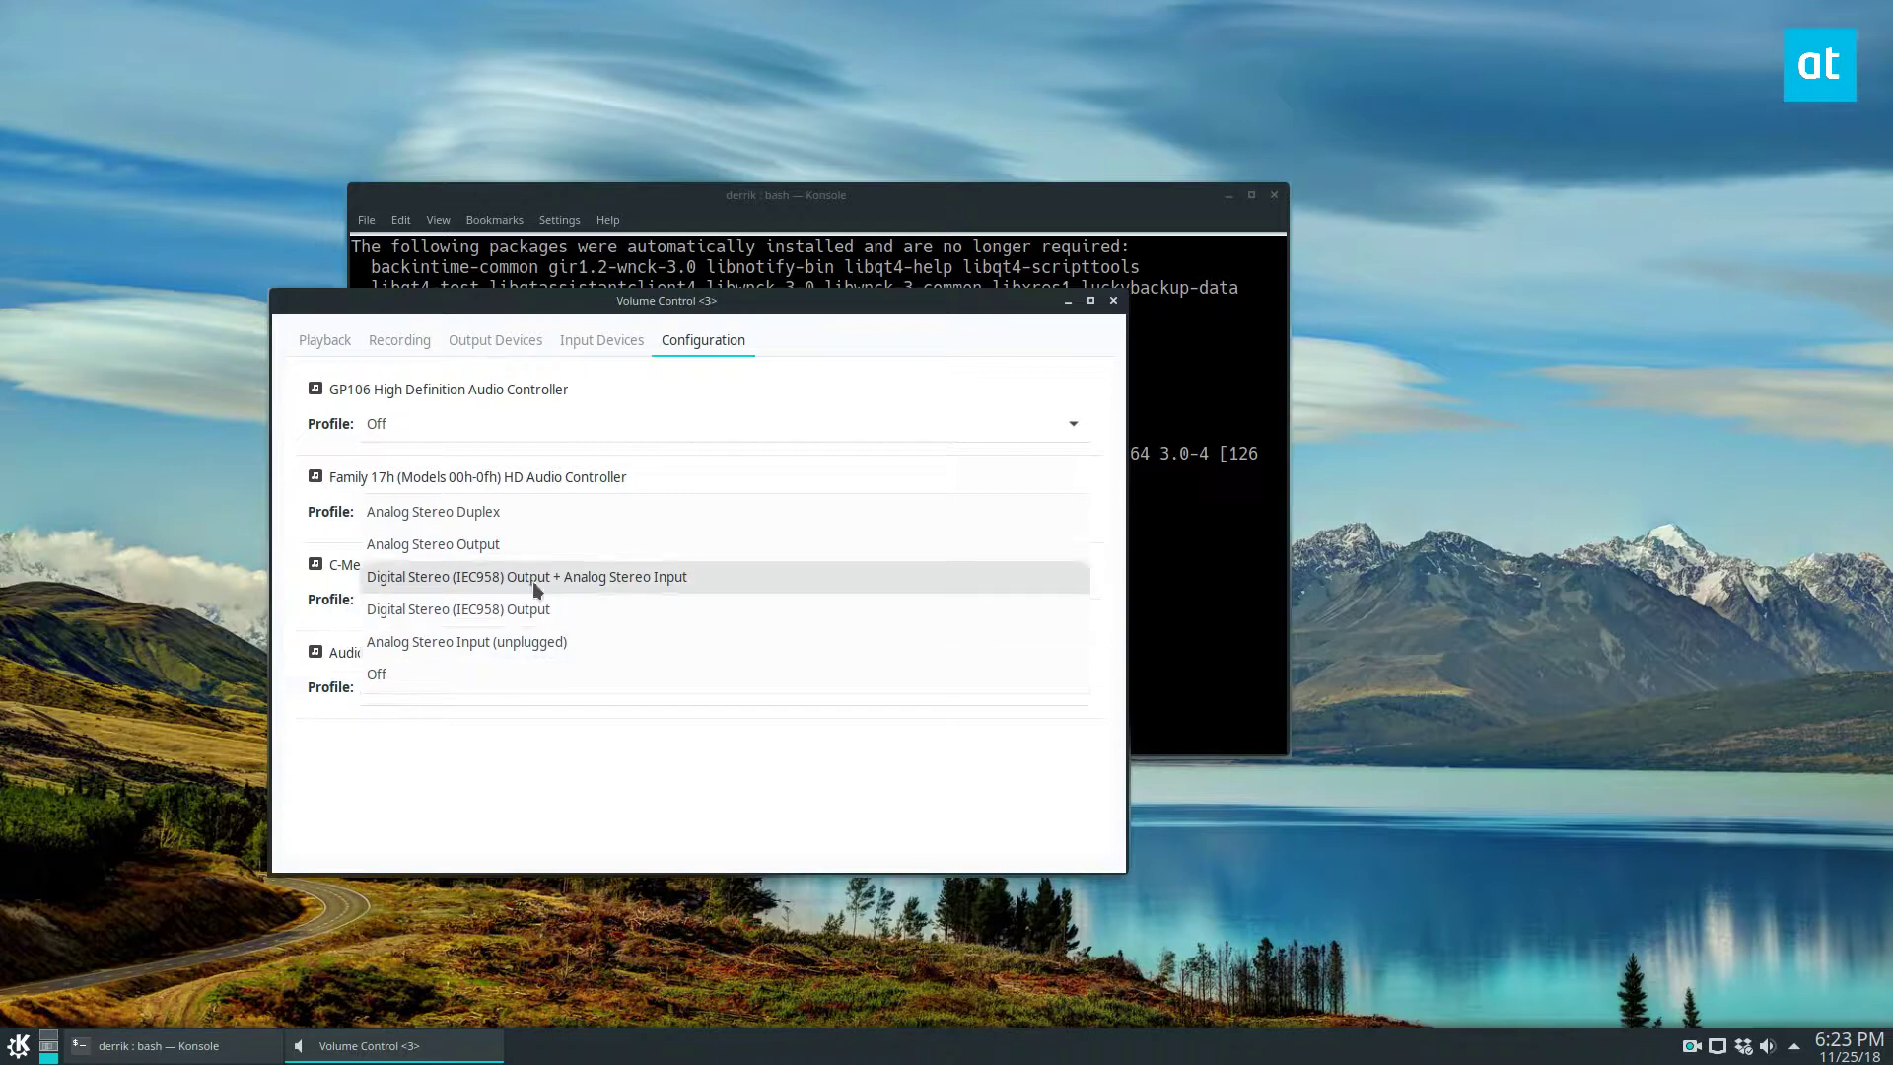
Step: Keep GP106 Off, C-Media on Analog Mono Input and Family 17h on Analog Stereo Duplex
{"action": "left_click", "coordinate": [623, 420]}
{"action": "left_click", "coordinate": [493, 426]}
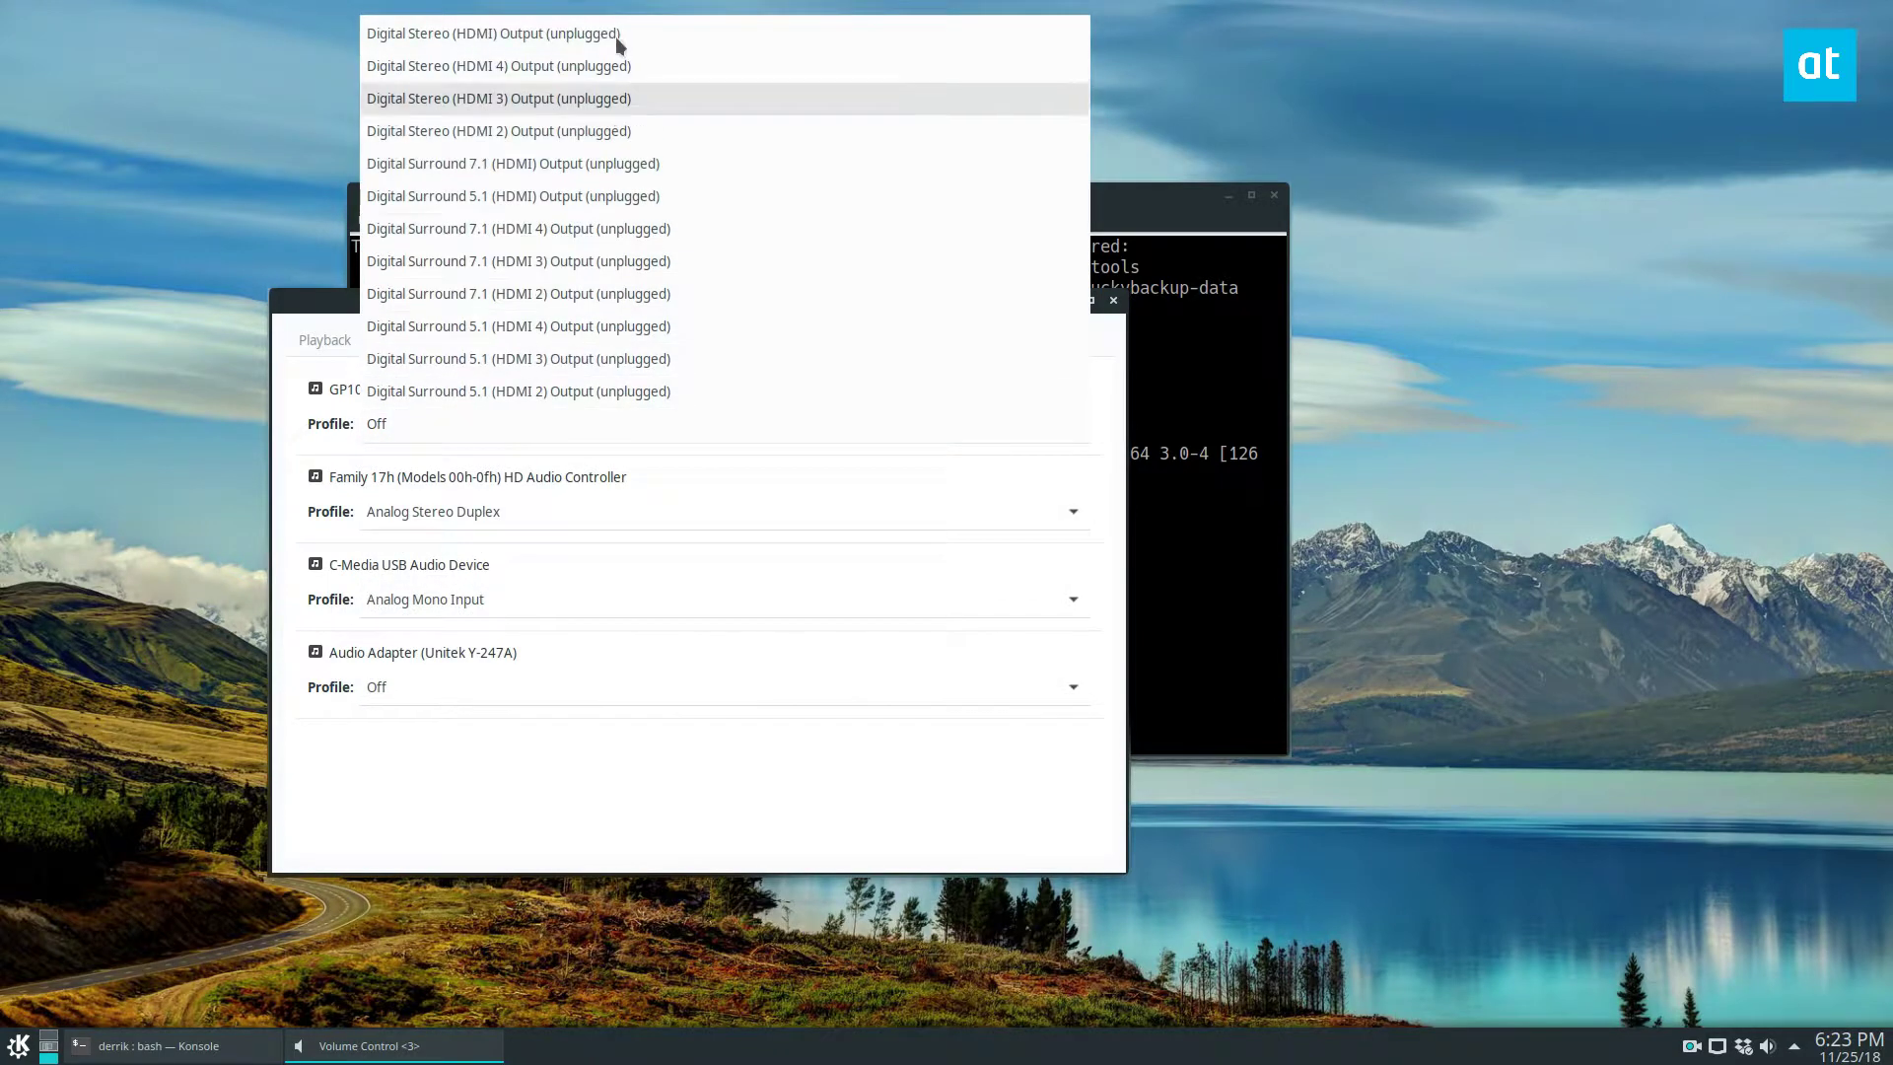
{"action": "left_click", "coordinate": [402, 428]}
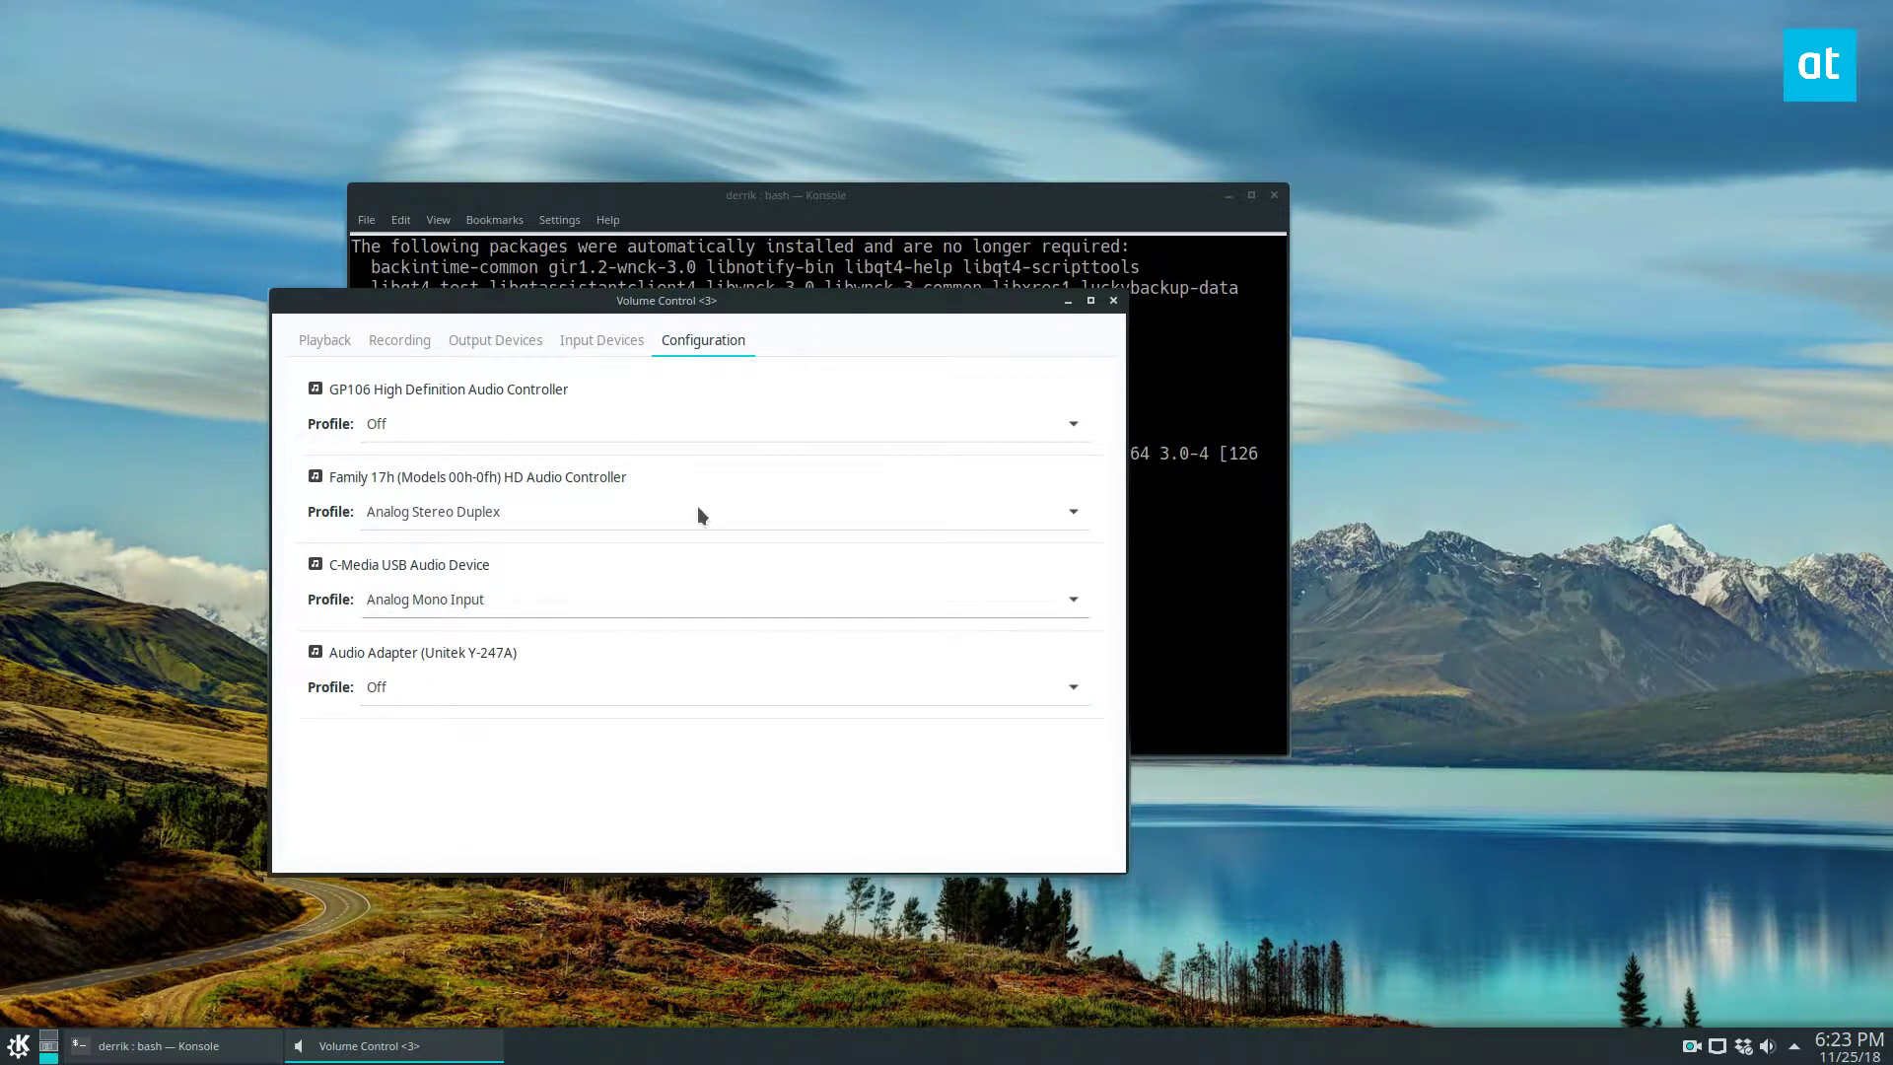
{"action": "left_click", "coordinate": [439, 609]}
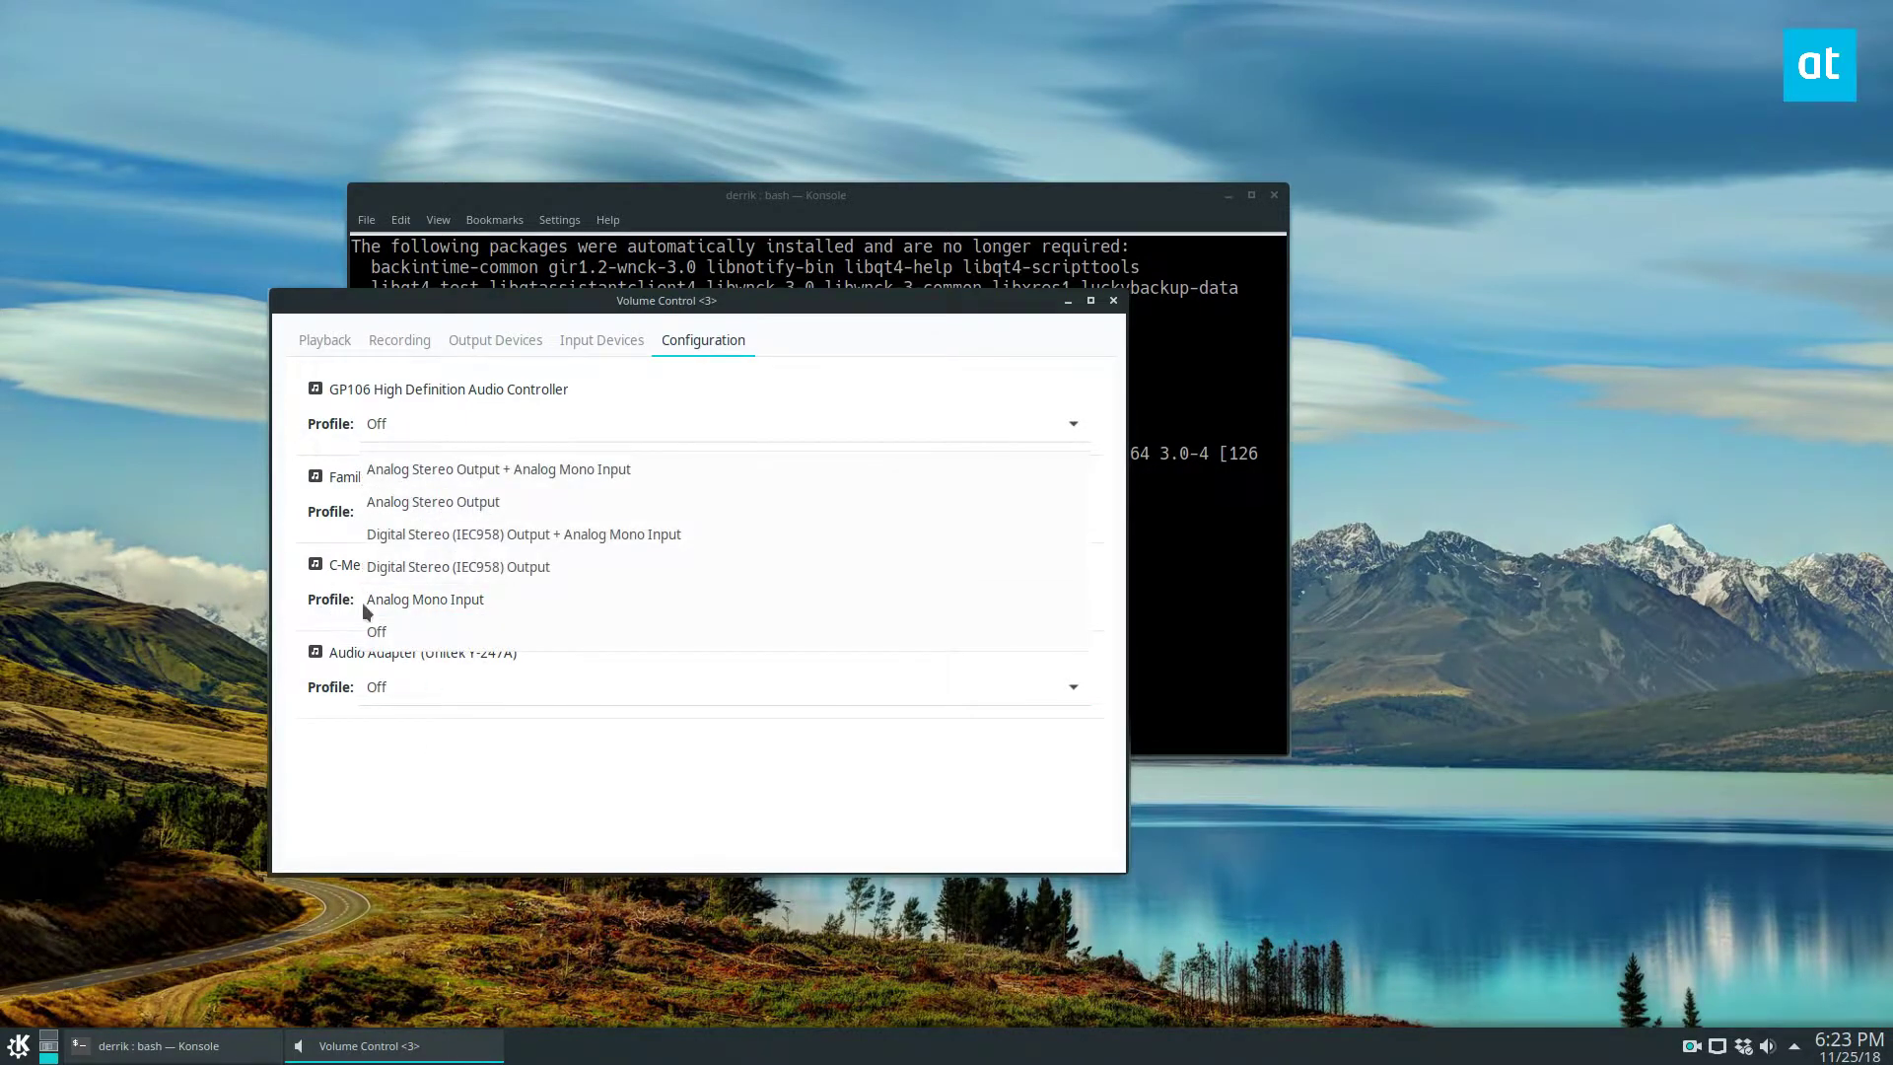
{"action": "left_click", "coordinate": [364, 598]}
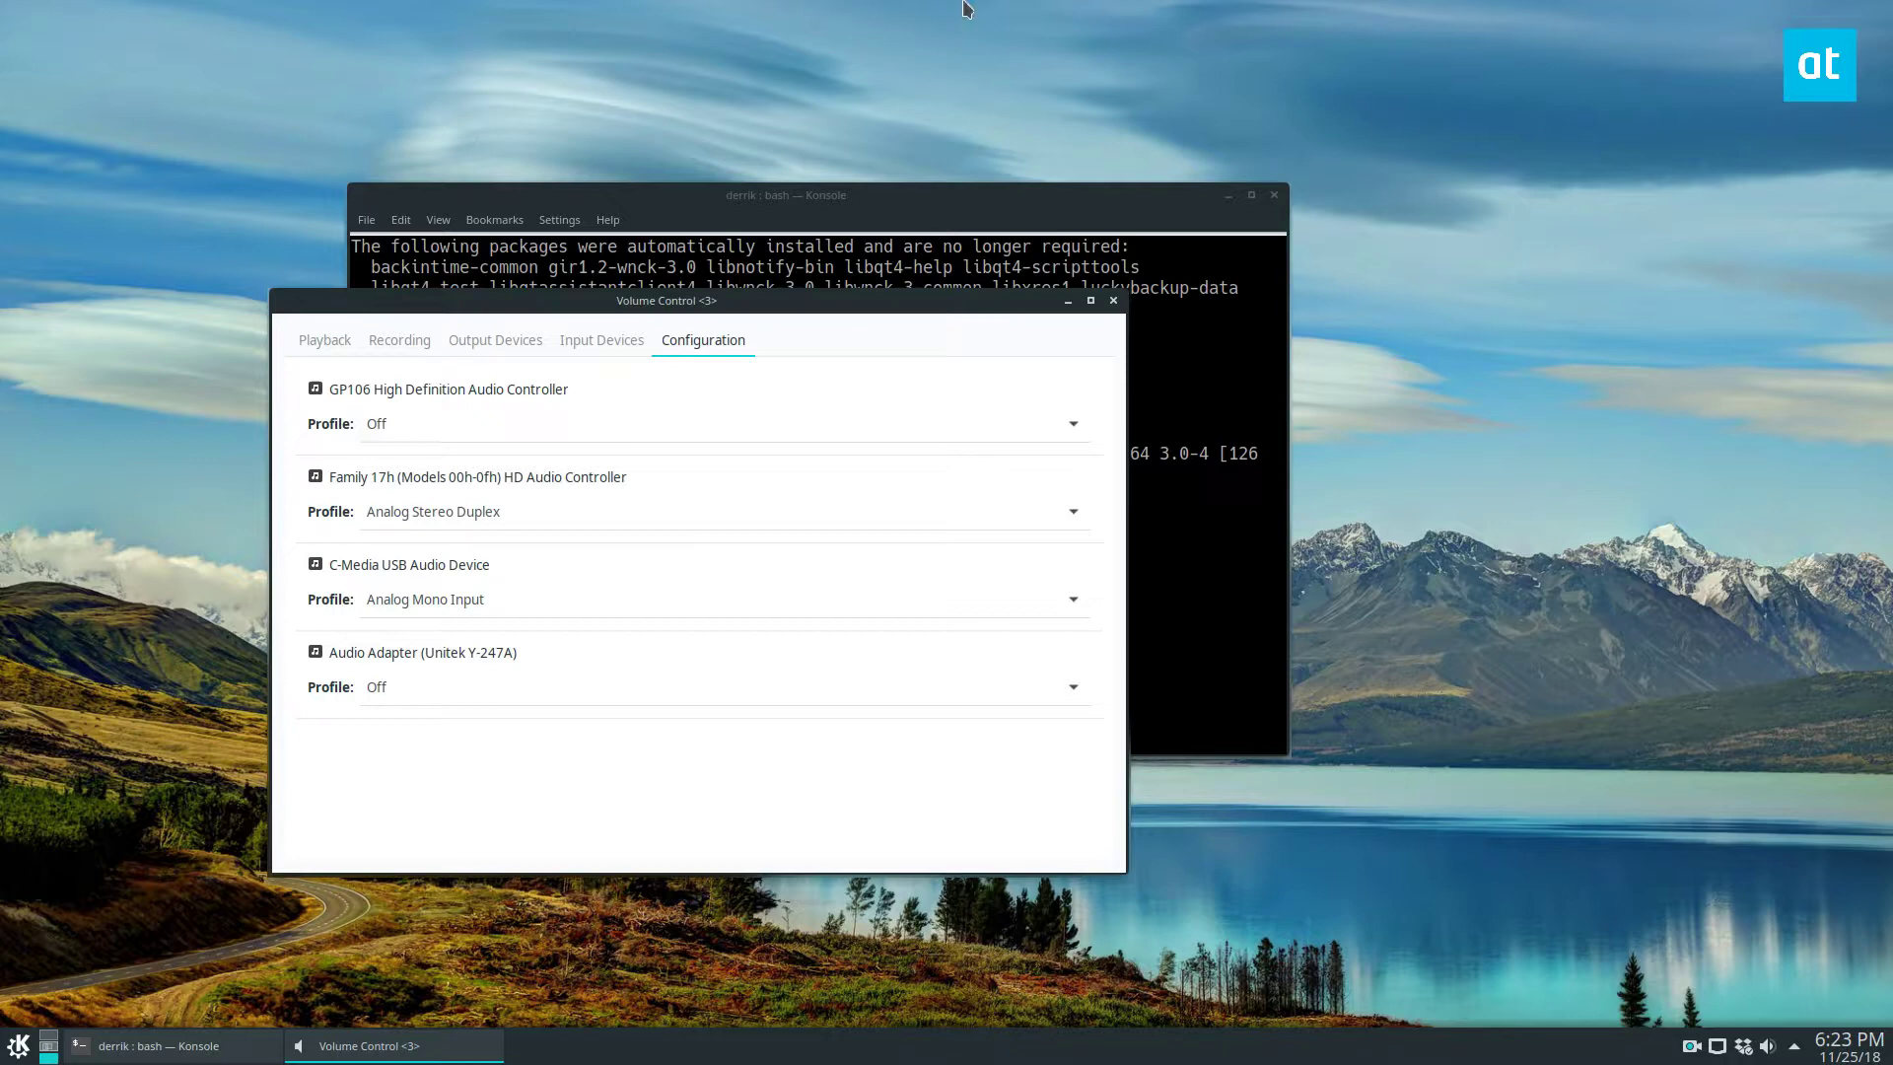
{"action": "left_click", "coordinate": [527, 499]}
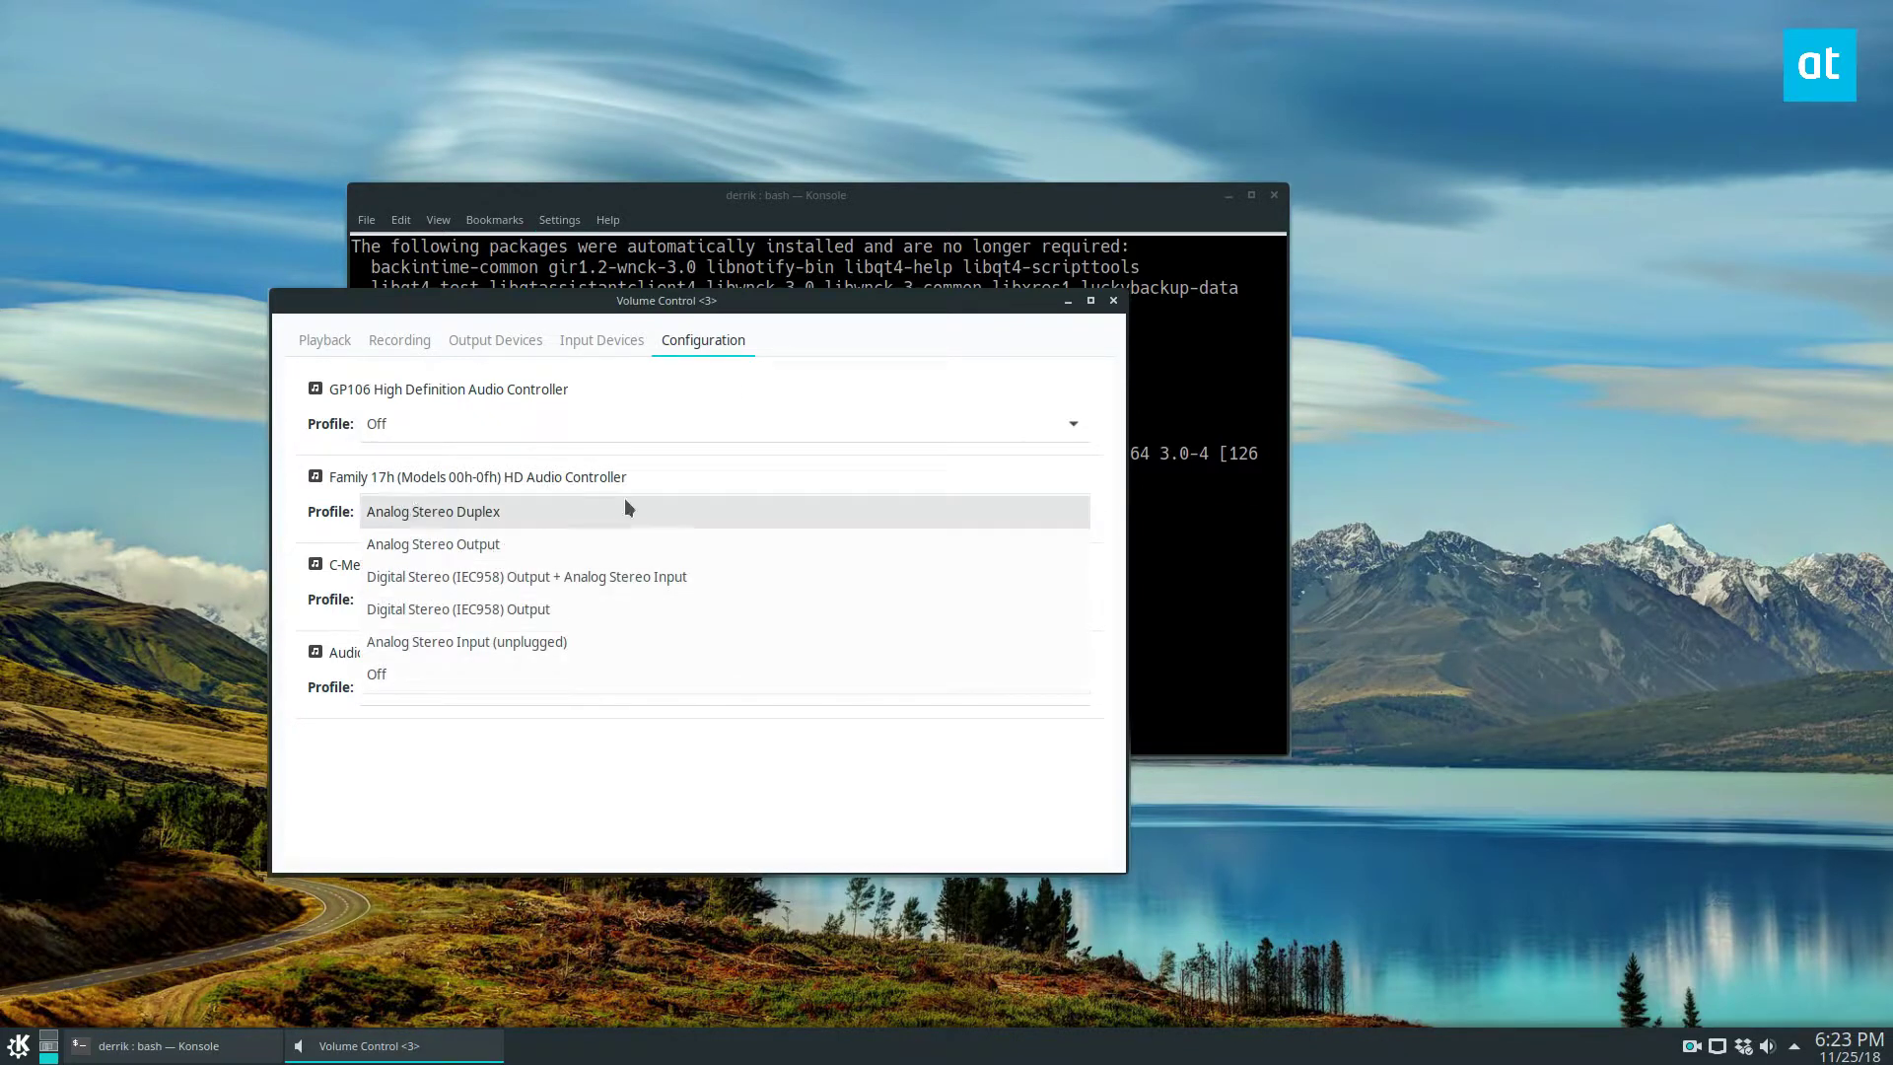
{"action": "left_click", "coordinate": [458, 513]}
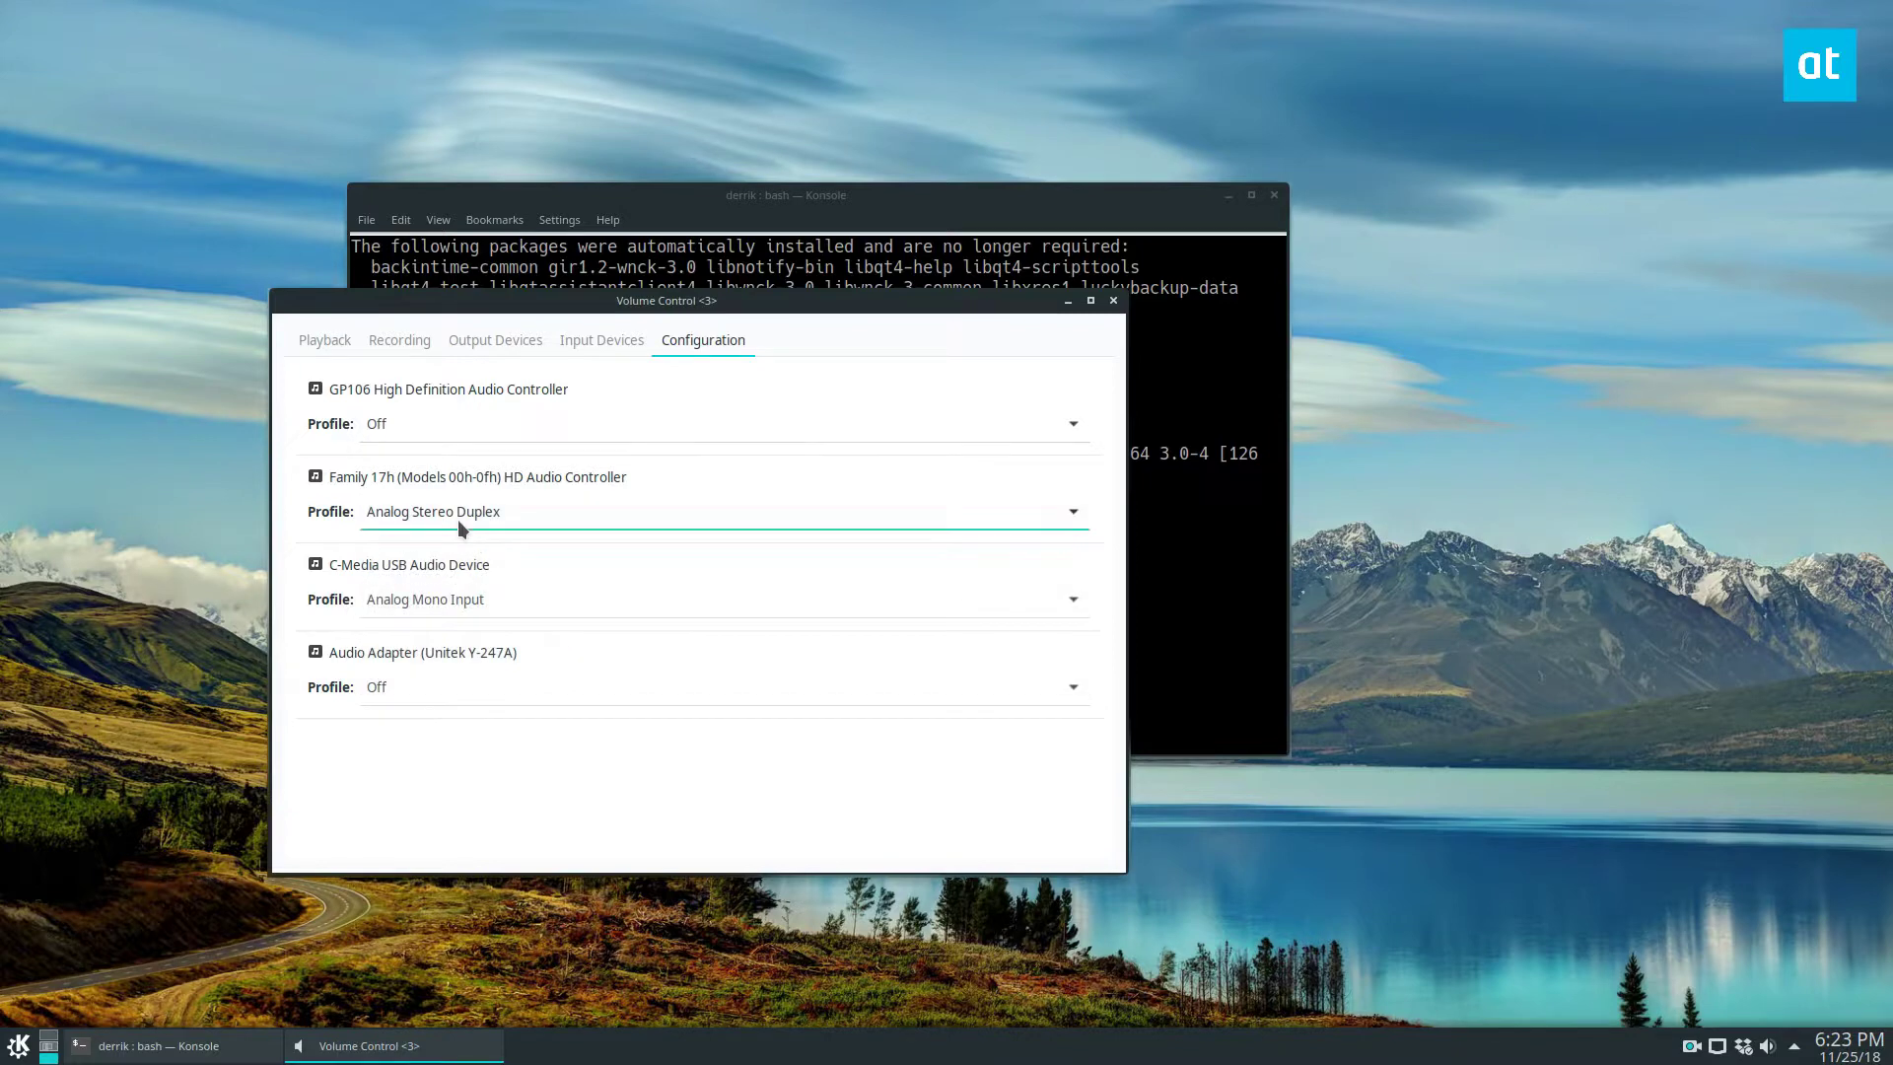
Step: Show Output Devices, with Volume Control at the lower right and Konsole at the top-left
{"action": "left_click", "coordinate": [337, 343]}
{"action": "left_click", "coordinate": [483, 340]}
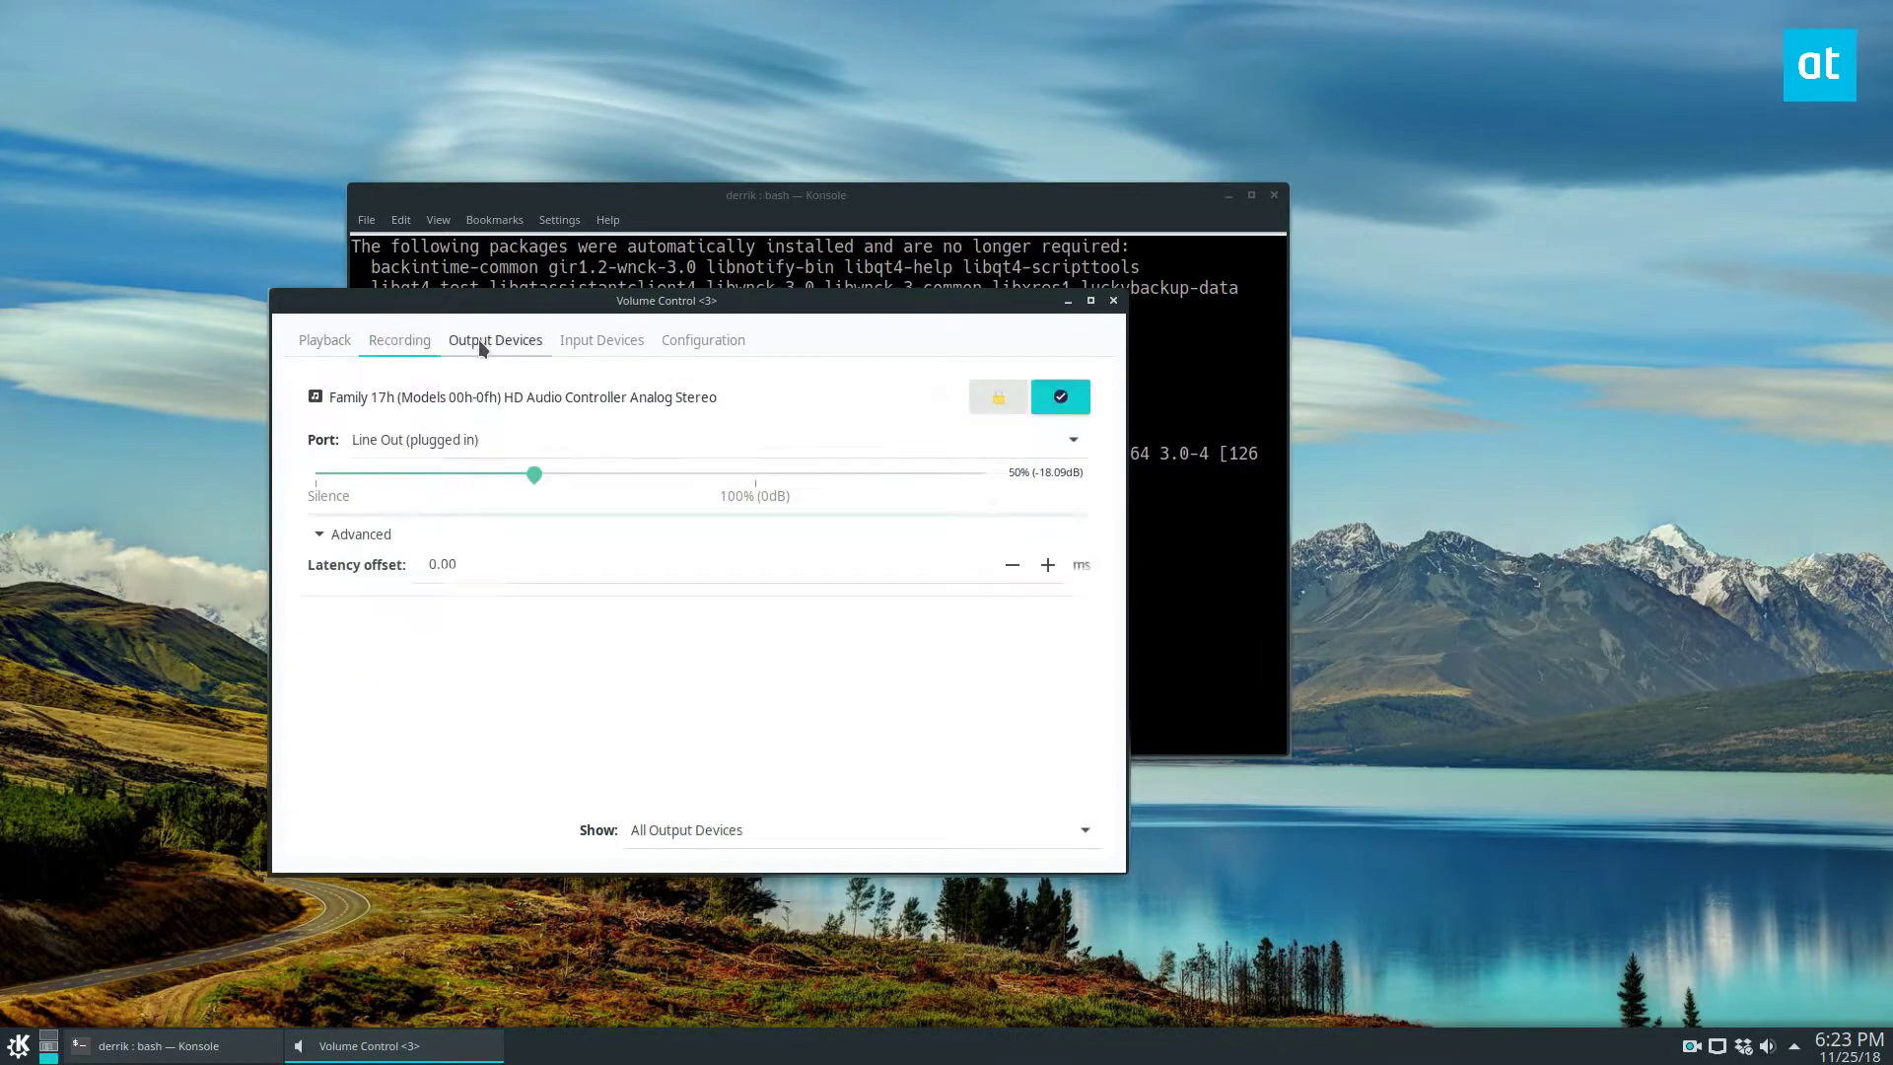
{"action": "left_click_drag", "start_coordinate": [587, 301], "coordinate": [1211, 394]}
{"action": "left_click_drag", "start_coordinate": [729, 217], "coordinate": [400, 68]}
{"action": "left_click", "coordinate": [1183, 397]}
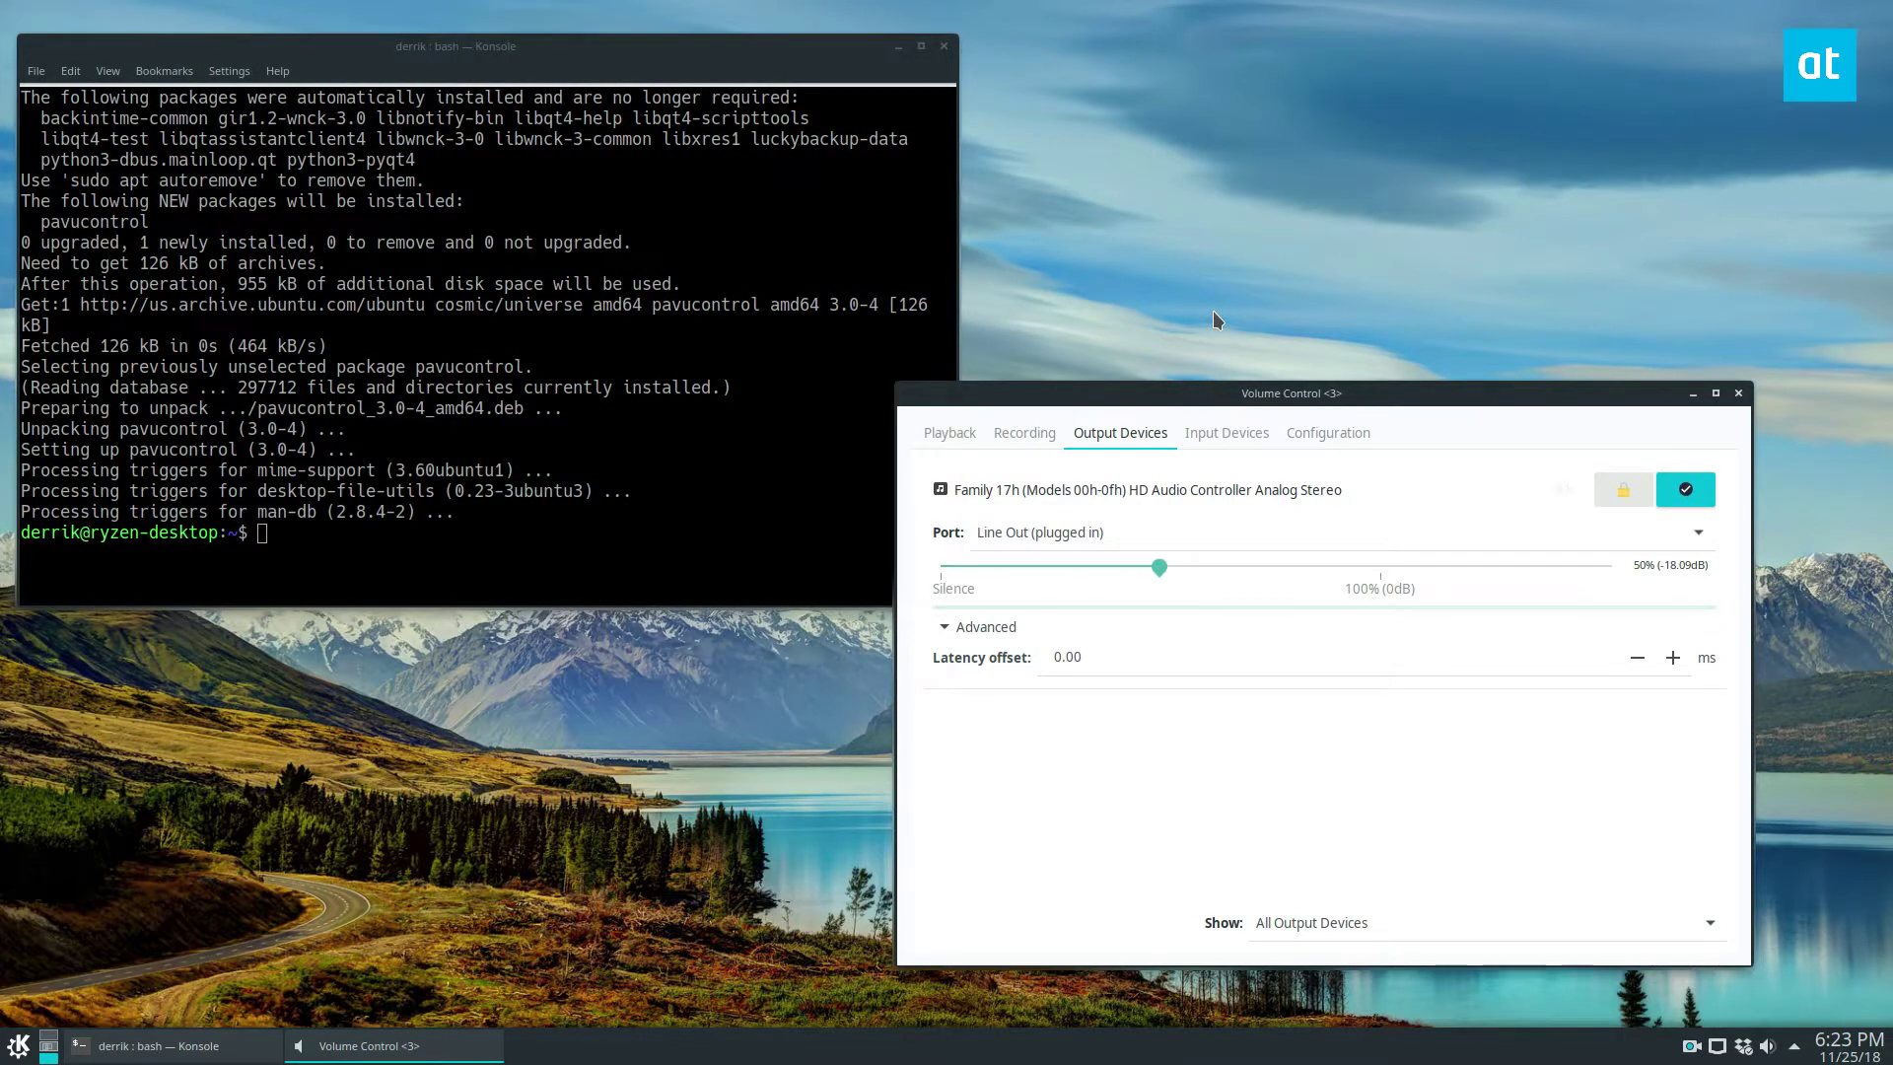